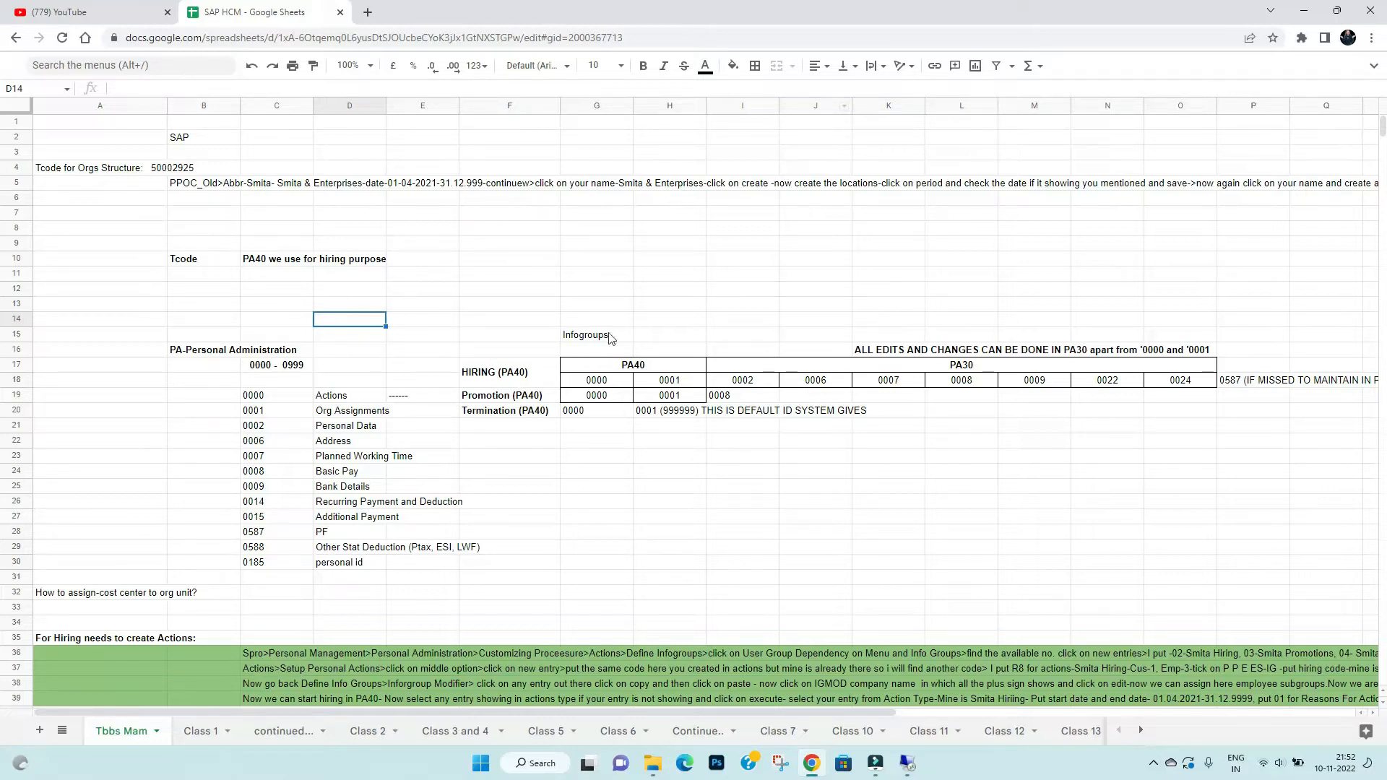
- Point out the Hiring, Promotion and Termination (PA40) actions and infotypes 0000, 0001, 0006, 0007
{"action": "left_click", "coordinate": [499, 377]}
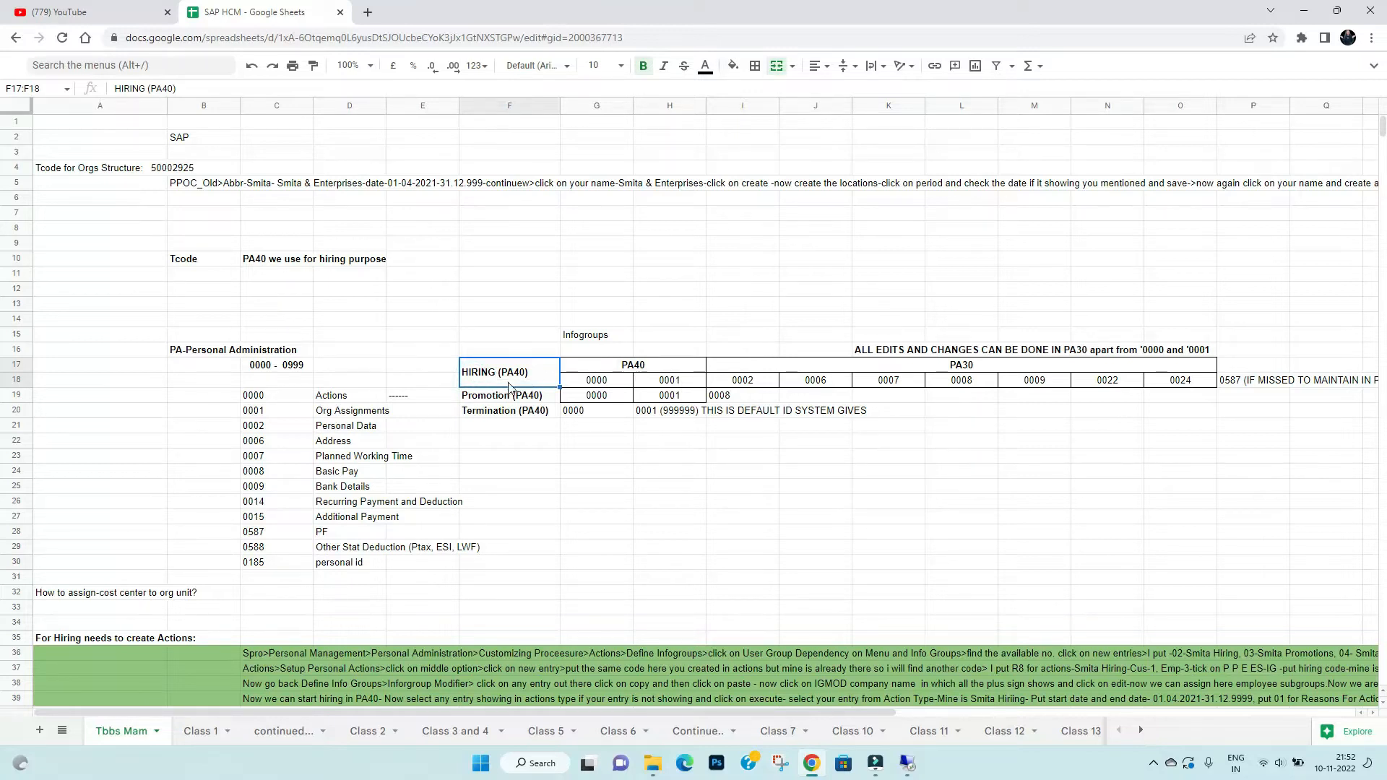
{"action": "left_click", "coordinate": [511, 375]}
{"action": "left_click", "coordinate": [497, 401]}
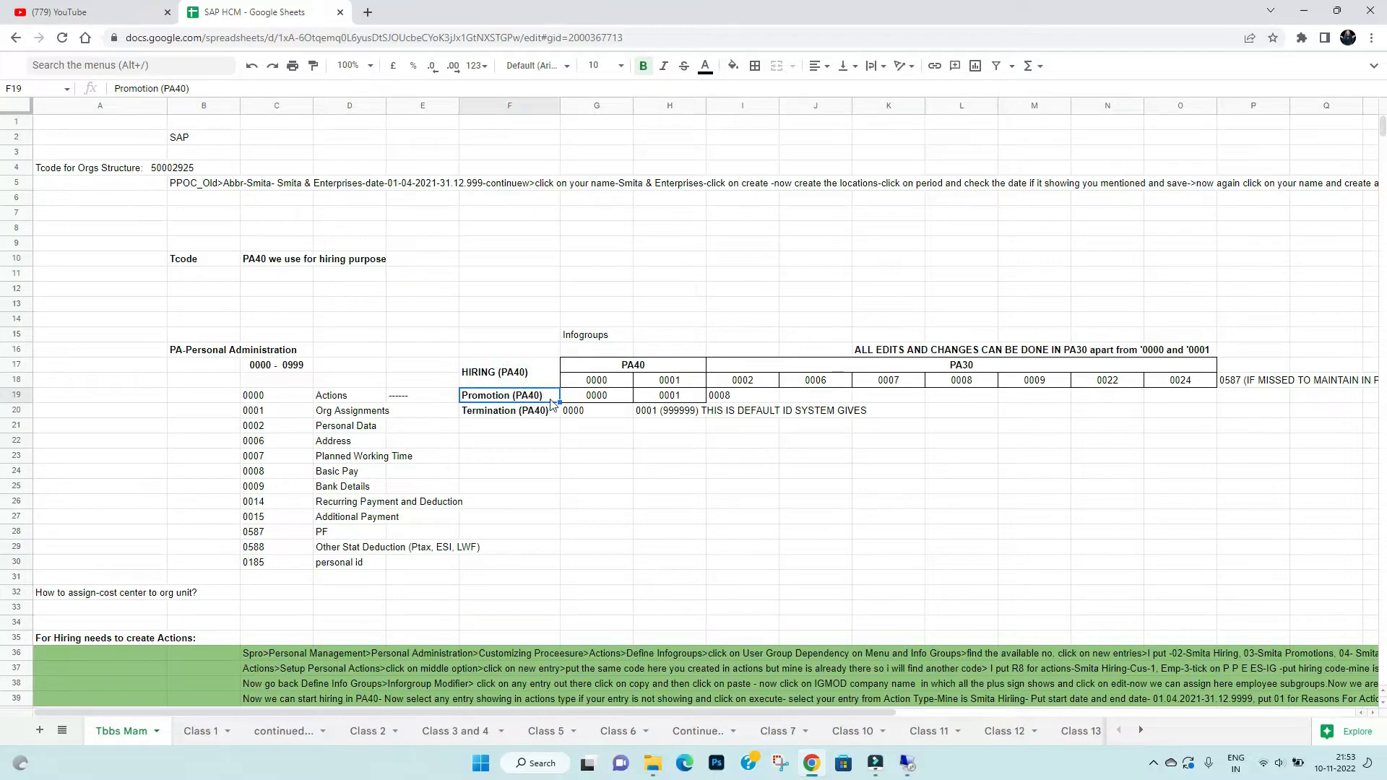
{"action": "left_click", "coordinate": [498, 416]}
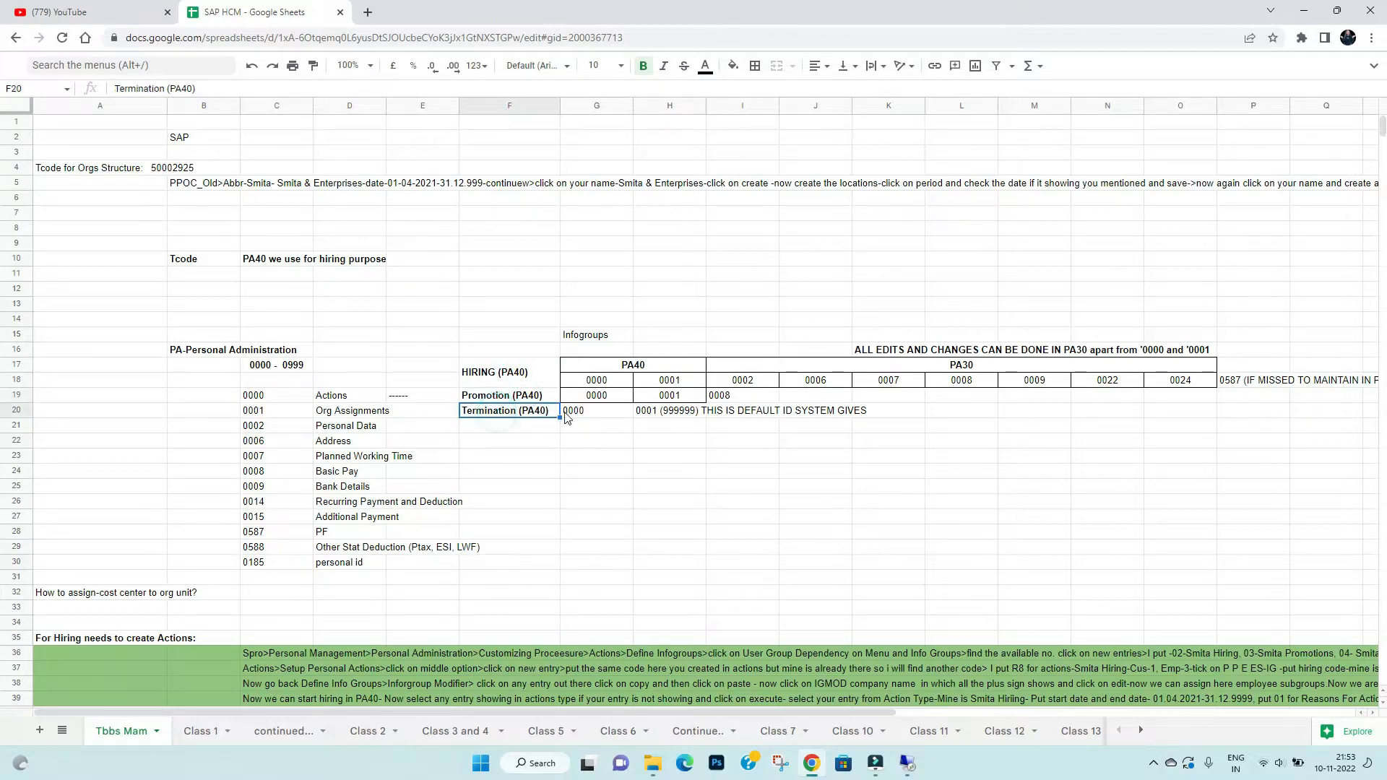
{"action": "left_click", "coordinate": [488, 382]}
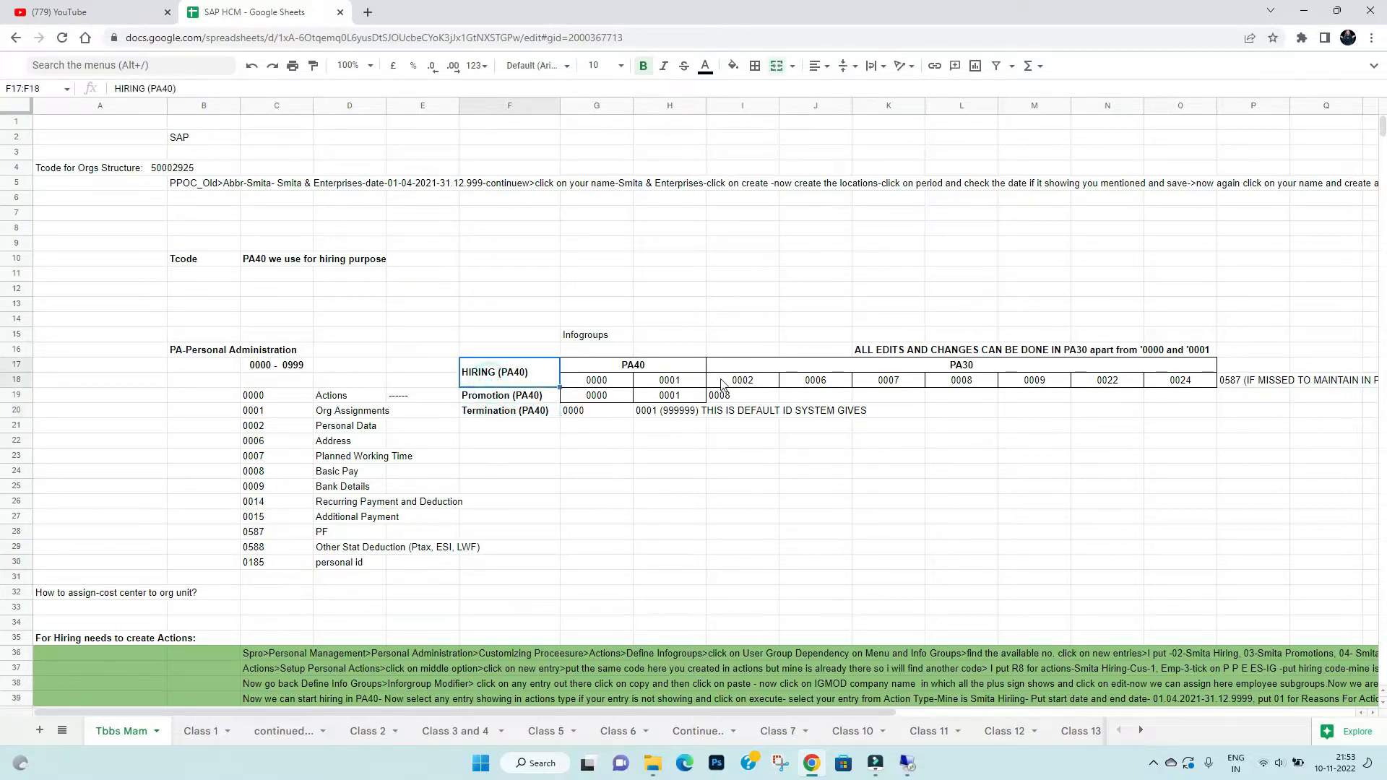
{"action": "left_click", "coordinate": [612, 384]}
{"action": "left_click", "coordinate": [676, 382]}
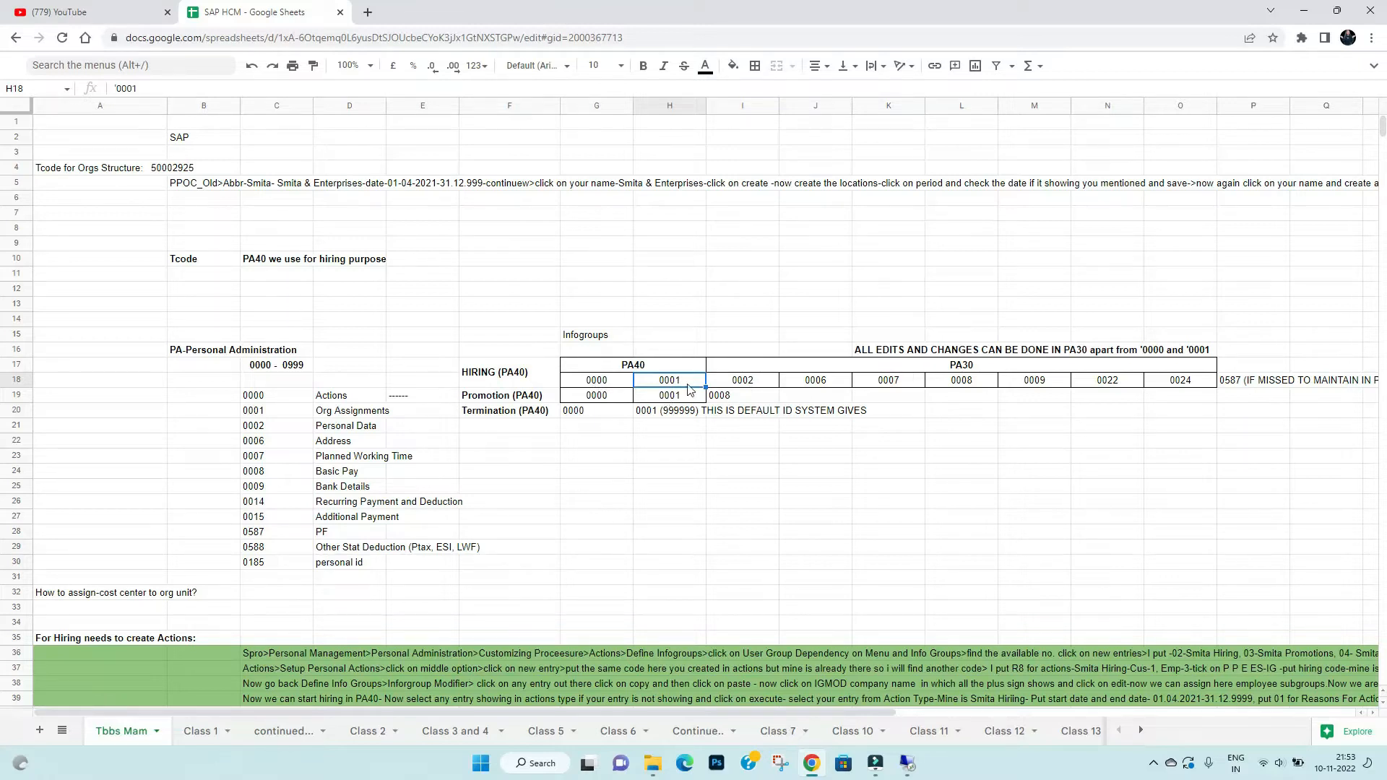
{"action": "left_click", "coordinate": [824, 385]}
{"action": "left_click", "coordinate": [909, 386]}
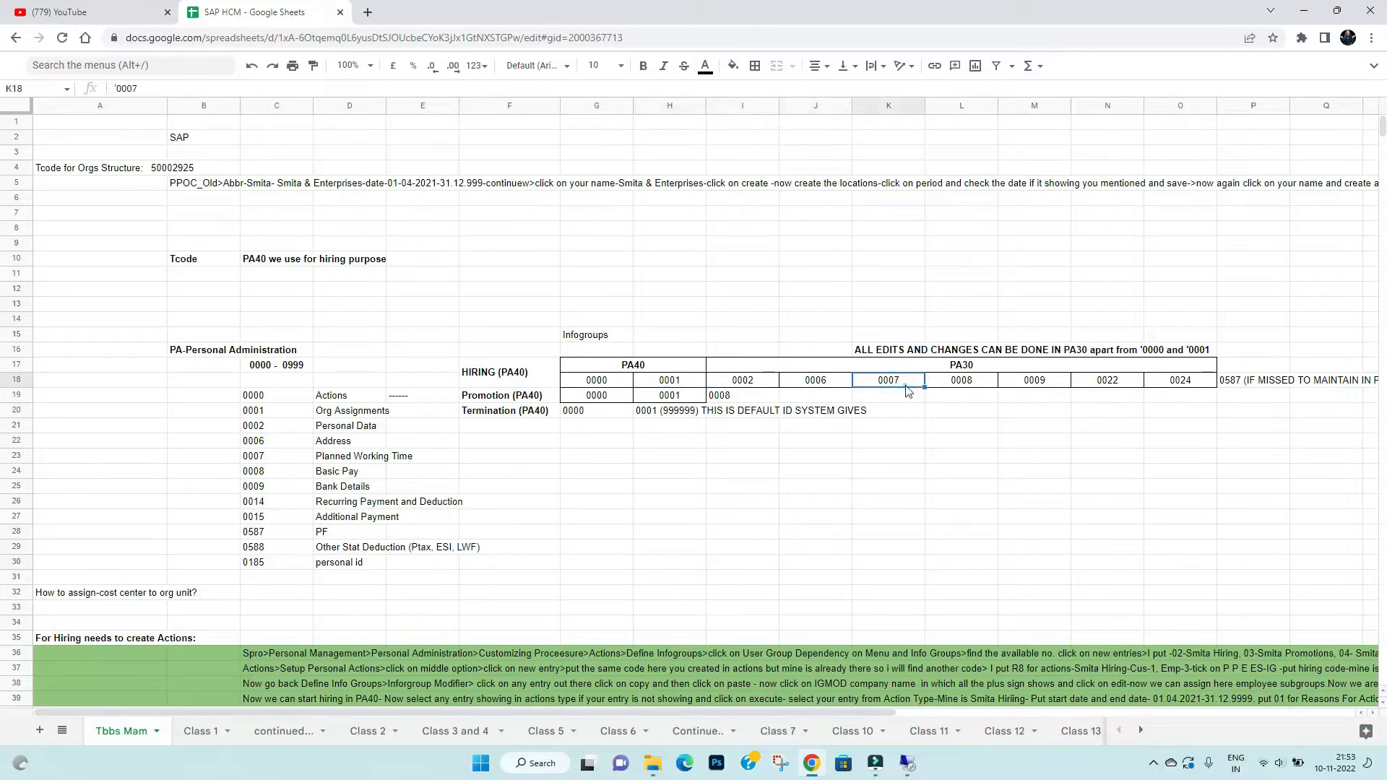
{"action": "left_click", "coordinate": [969, 396]}
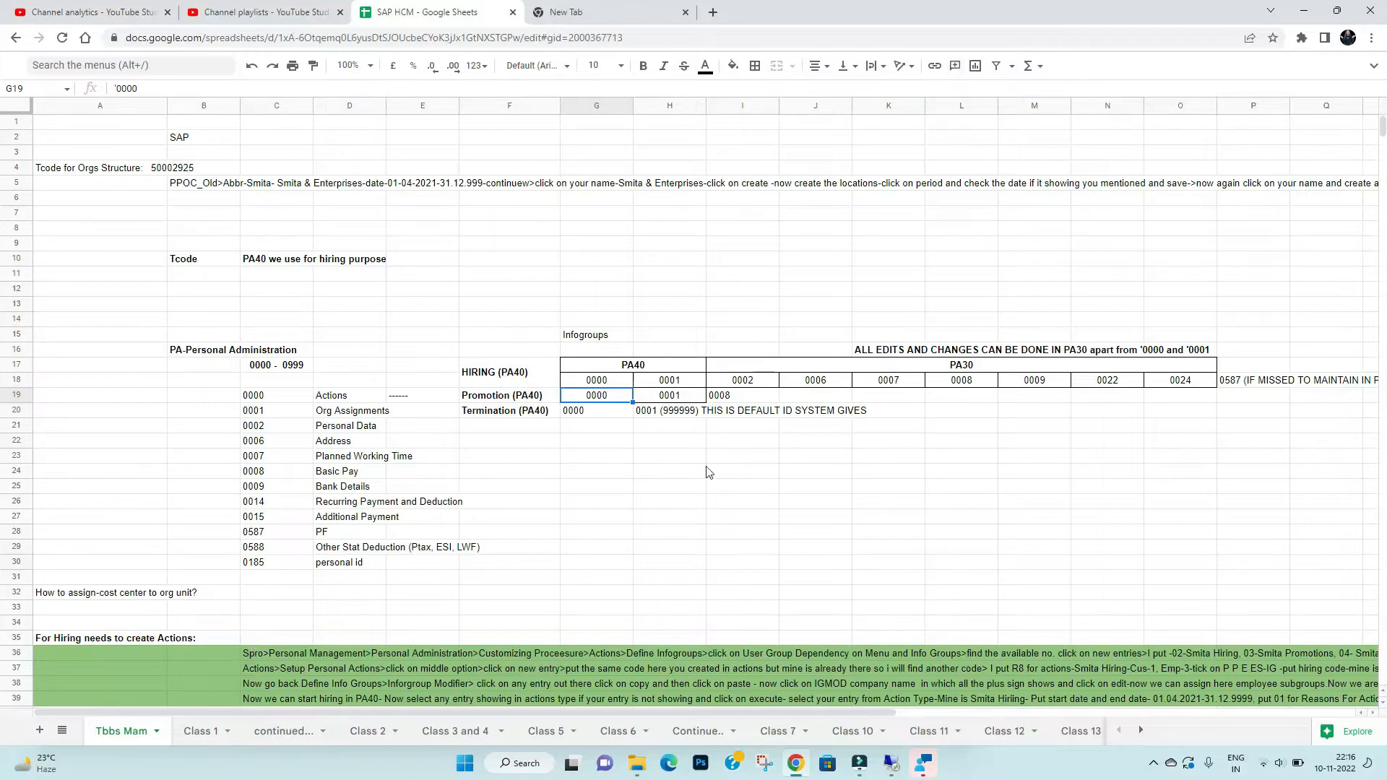
- Mark each action's infotypes: hiring 0000–0024, promotion 0000/0001/0008, termination 0000/0001
{"action": "left_click", "coordinate": [584, 385]}
{"action": "left_click_drag", "start_coordinate": [584, 385], "coordinate": [1178, 390]}
{"action": "left_click_drag", "start_coordinate": [603, 403], "coordinate": [726, 404]}
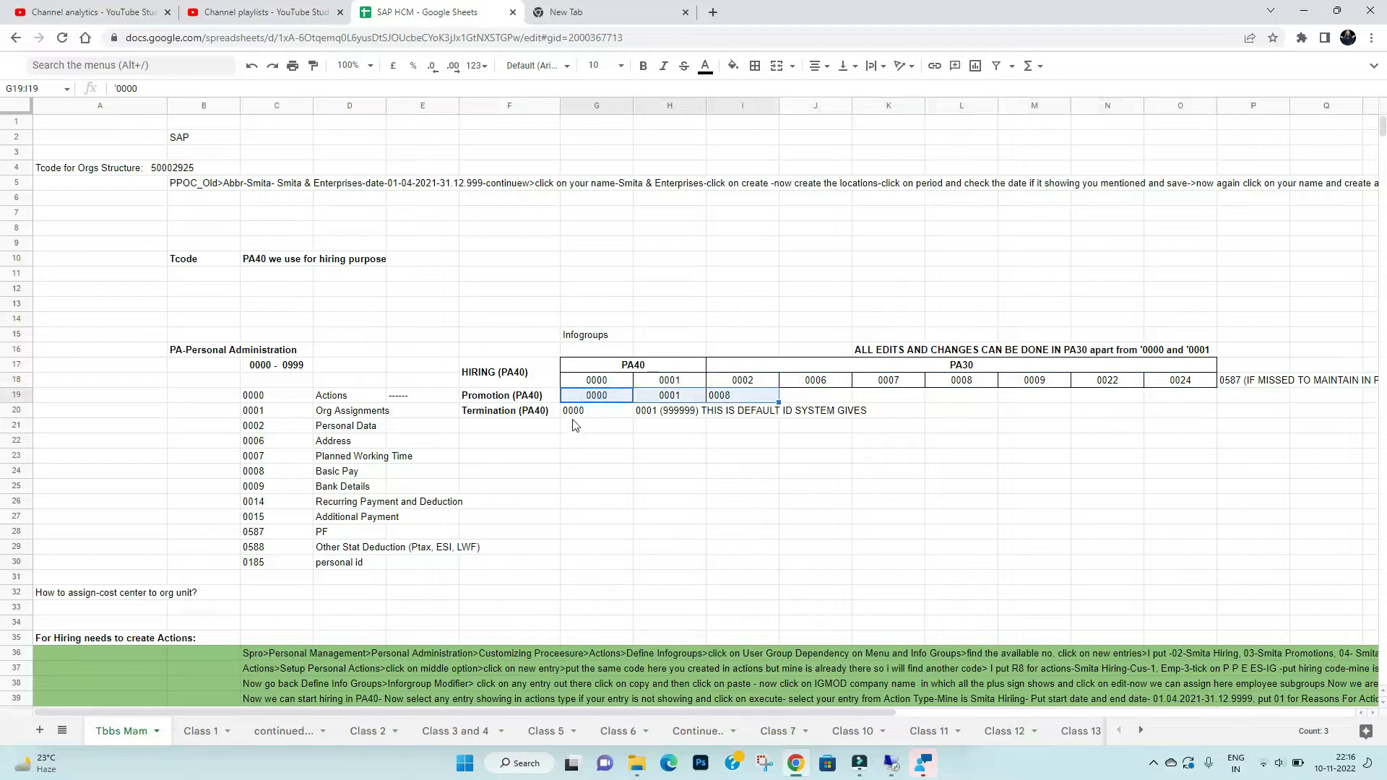
{"action": "left_click_drag", "start_coordinate": [585, 418], "coordinate": [663, 420]}
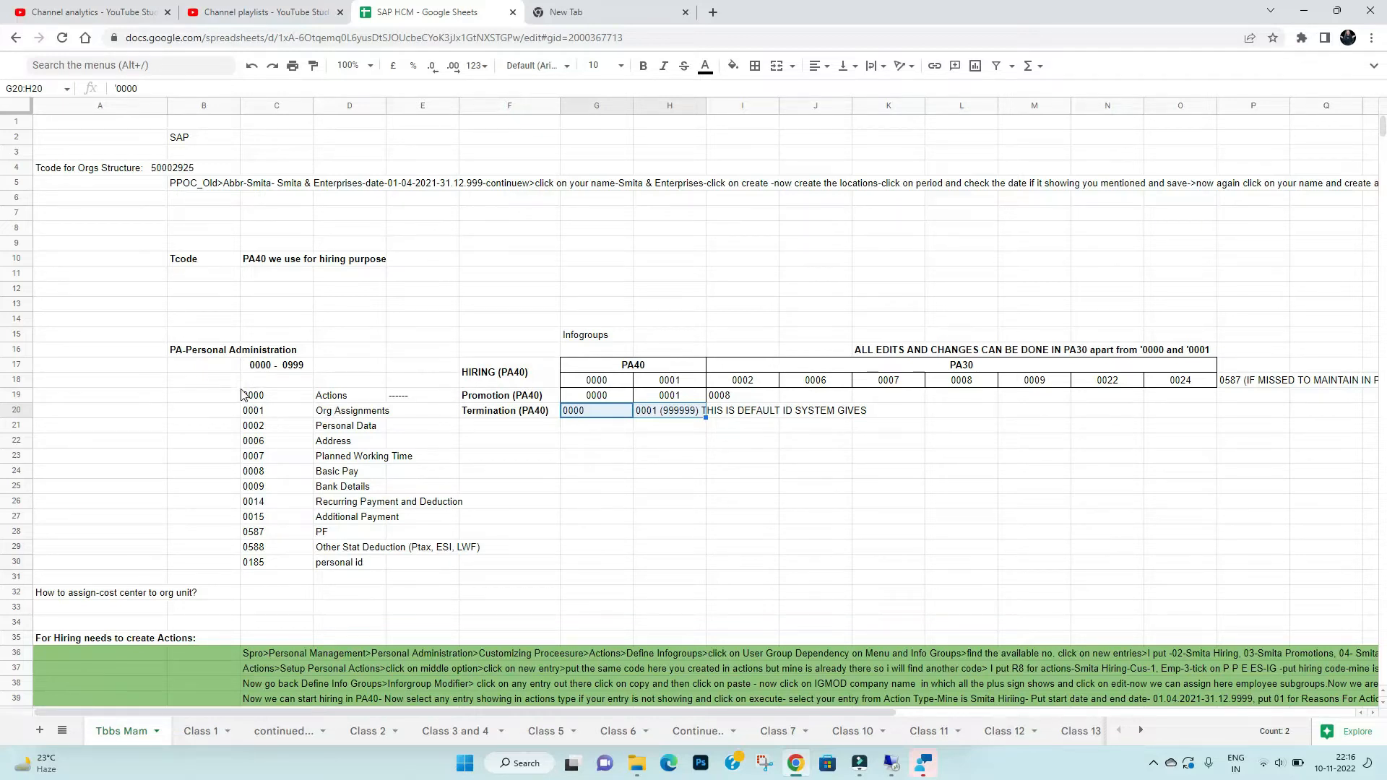
- Review the infotype list: 0000 Actions, 0001–0008, Personal Data, Address, Basic Pay, Bank Details
{"action": "left_click", "coordinate": [271, 396]}
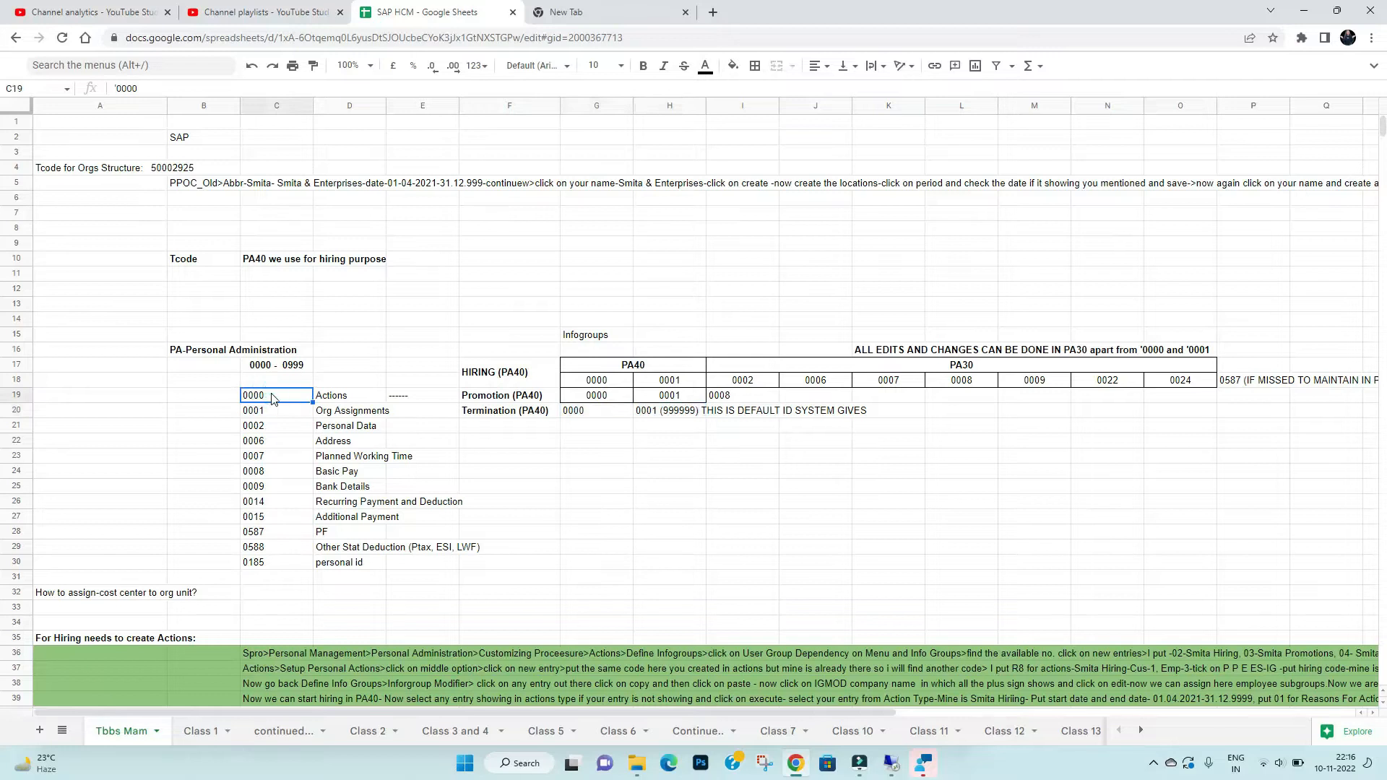
{"action": "left_click", "coordinate": [347, 398]}
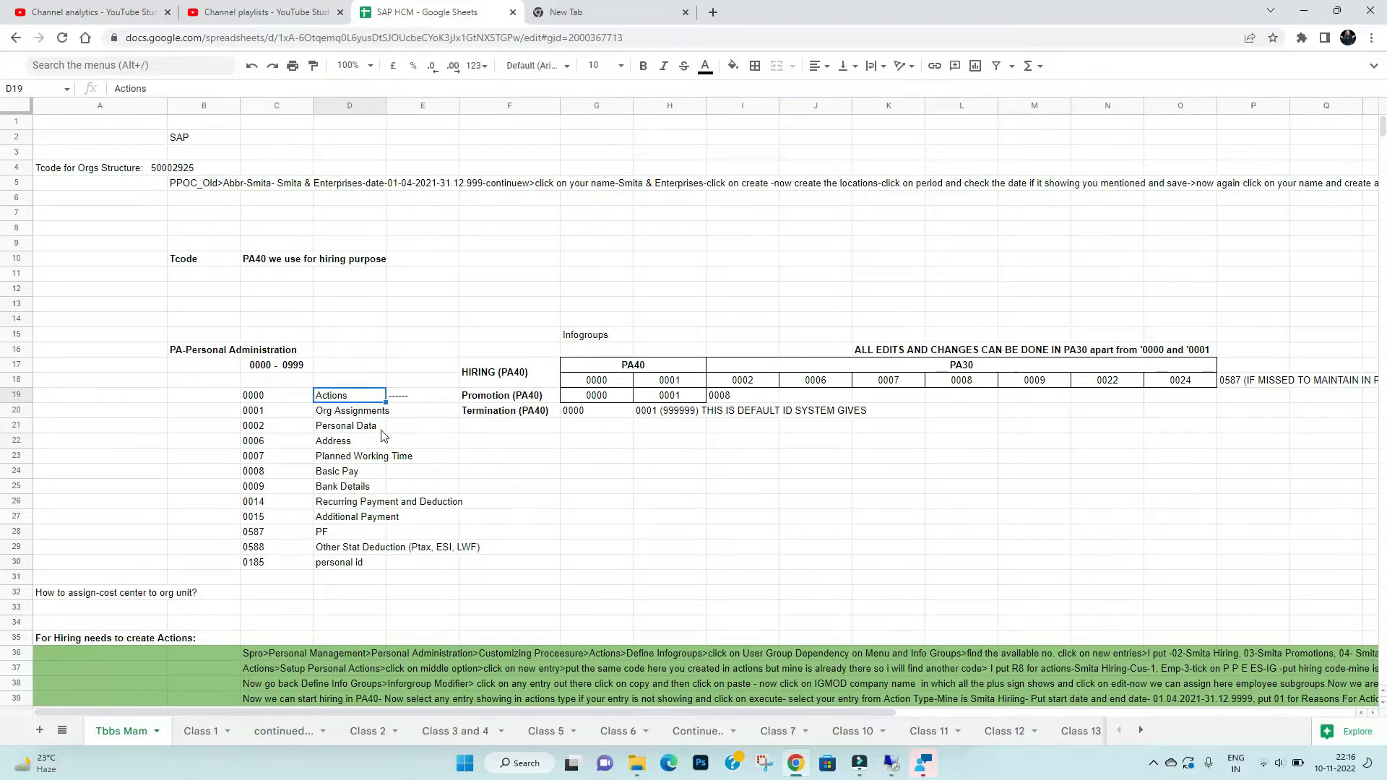
{"action": "left_click", "coordinate": [269, 432]}
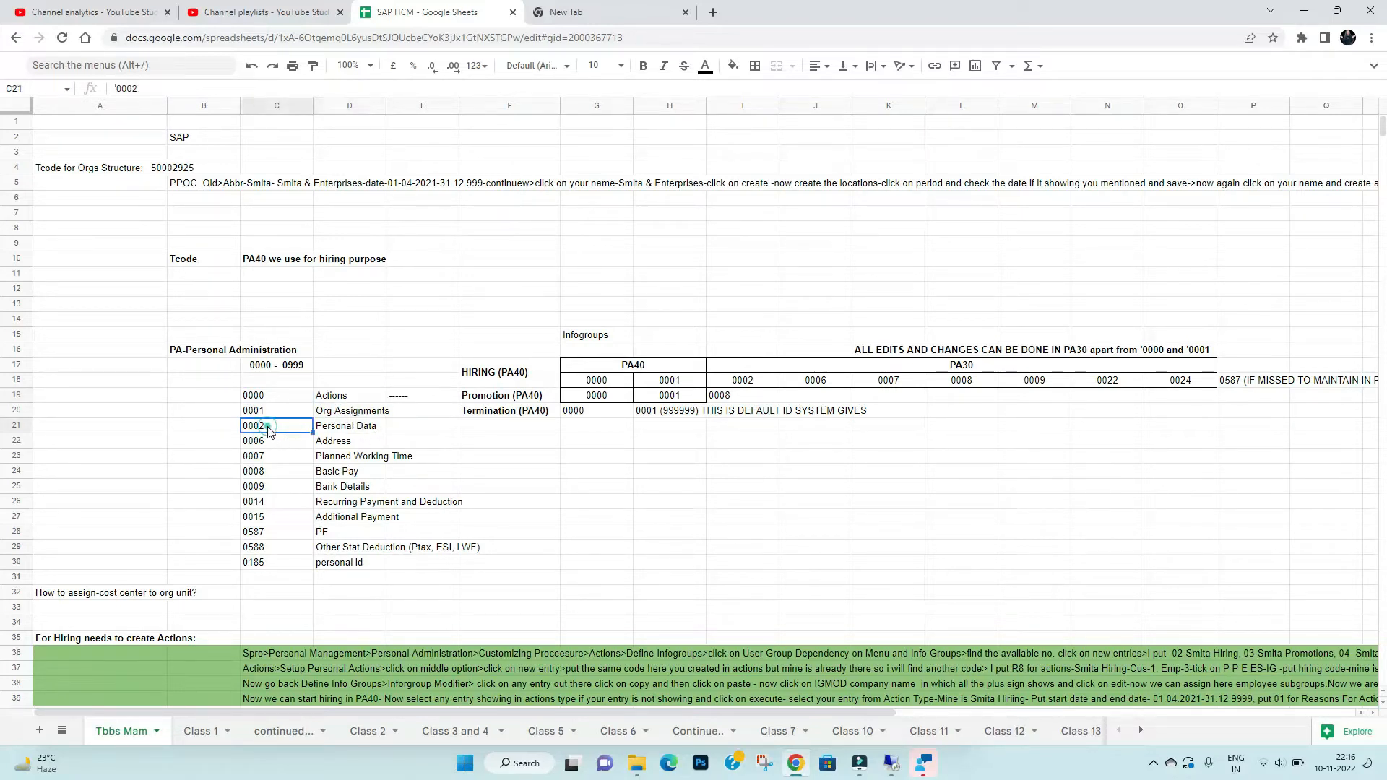
{"action": "left_click", "coordinate": [295, 444]}
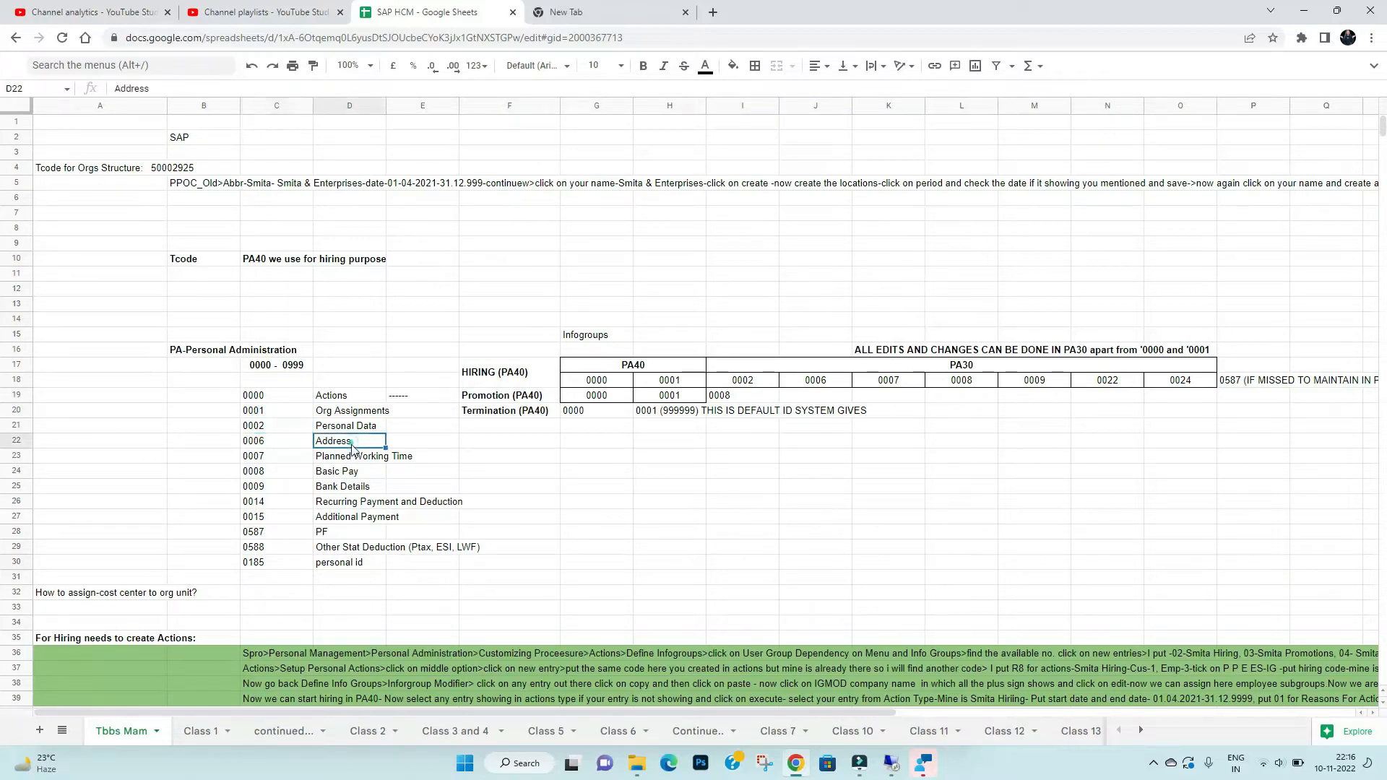
{"action": "left_click", "coordinate": [285, 459]}
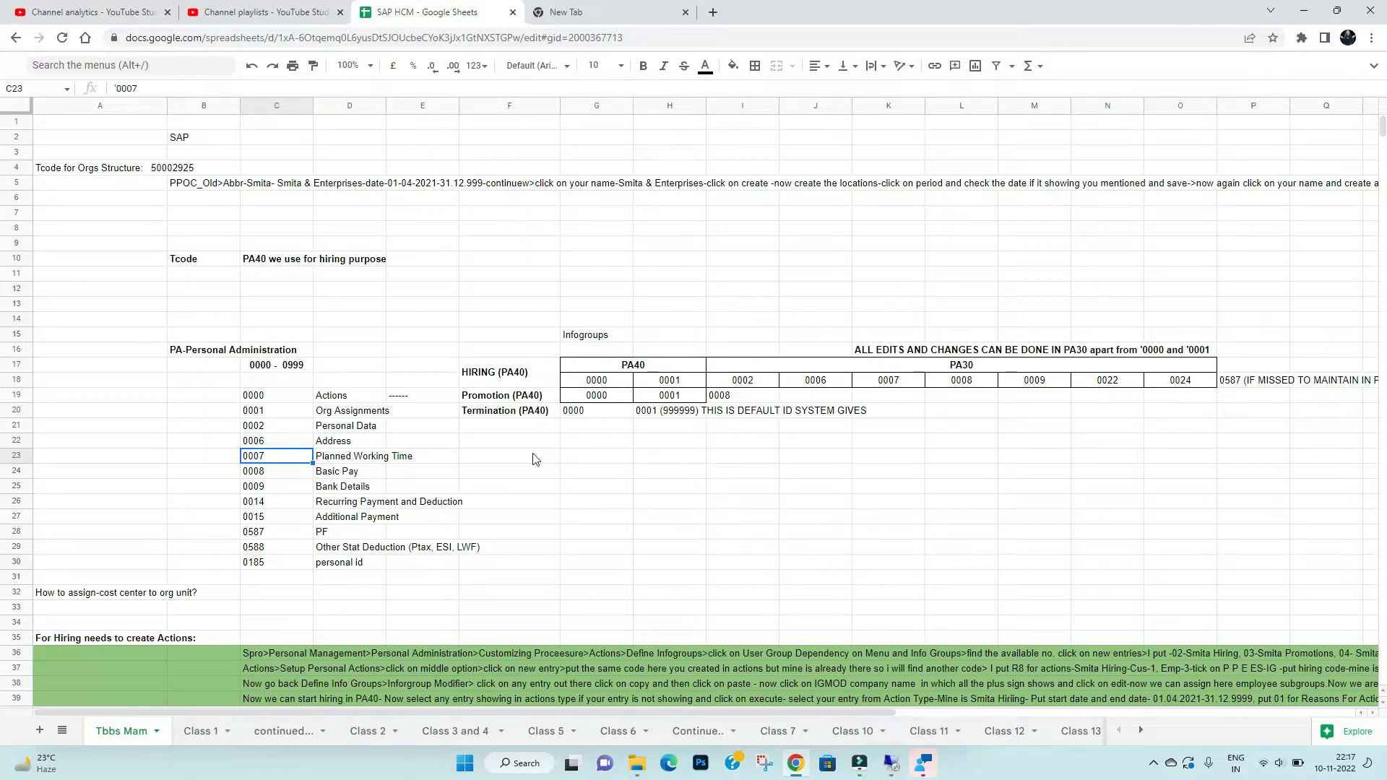
{"action": "left_click", "coordinate": [281, 401]}
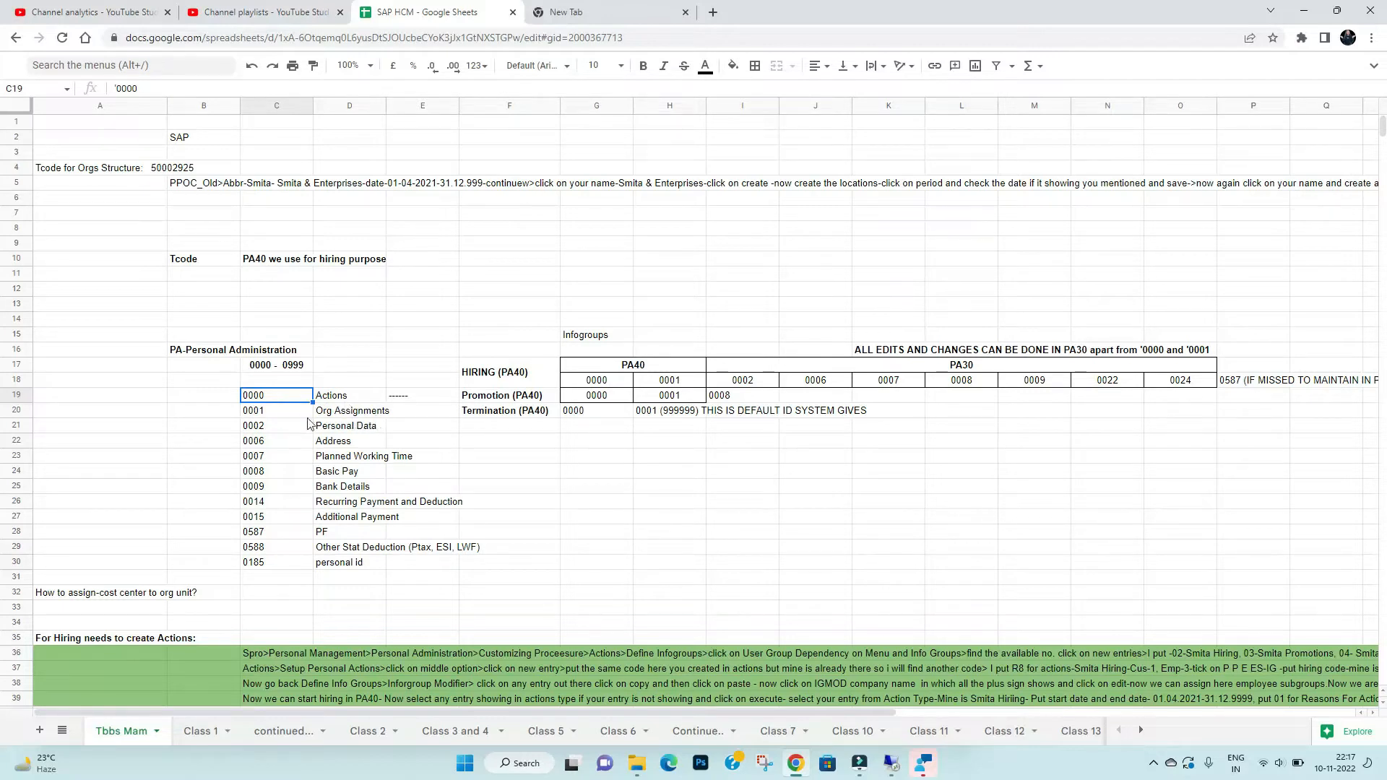
{"action": "left_click_drag", "start_coordinate": [292, 411], "coordinate": [318, 469]}
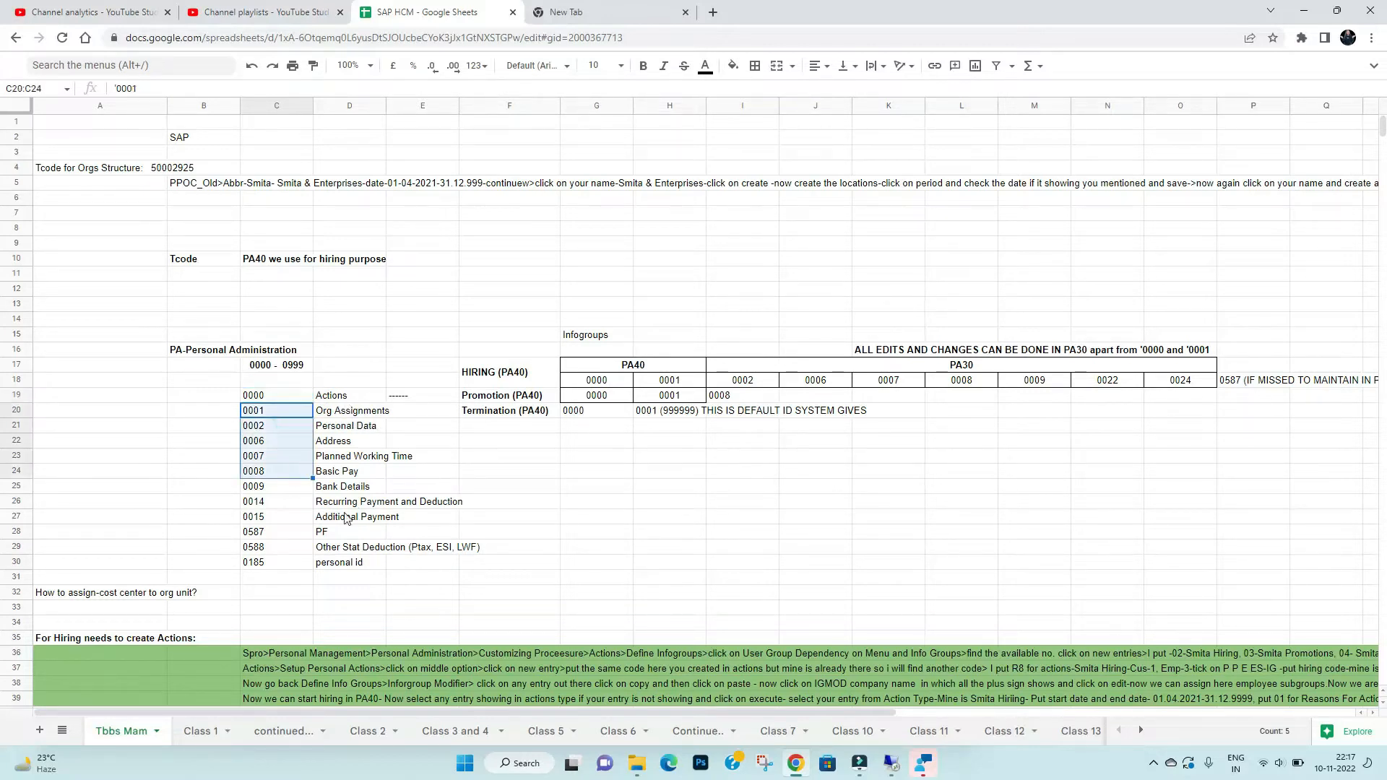
{"action": "left_click", "coordinate": [329, 474]}
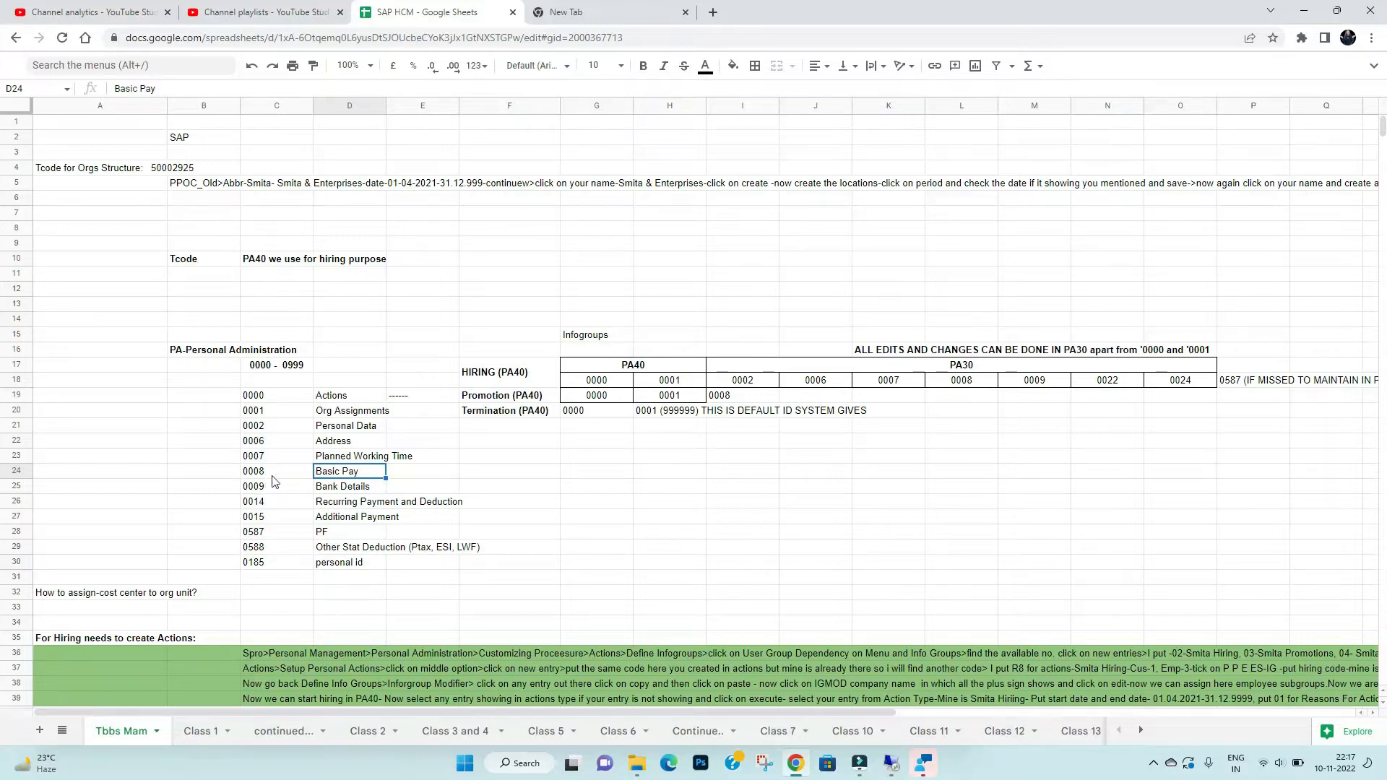
{"action": "left_click", "coordinate": [331, 493]}
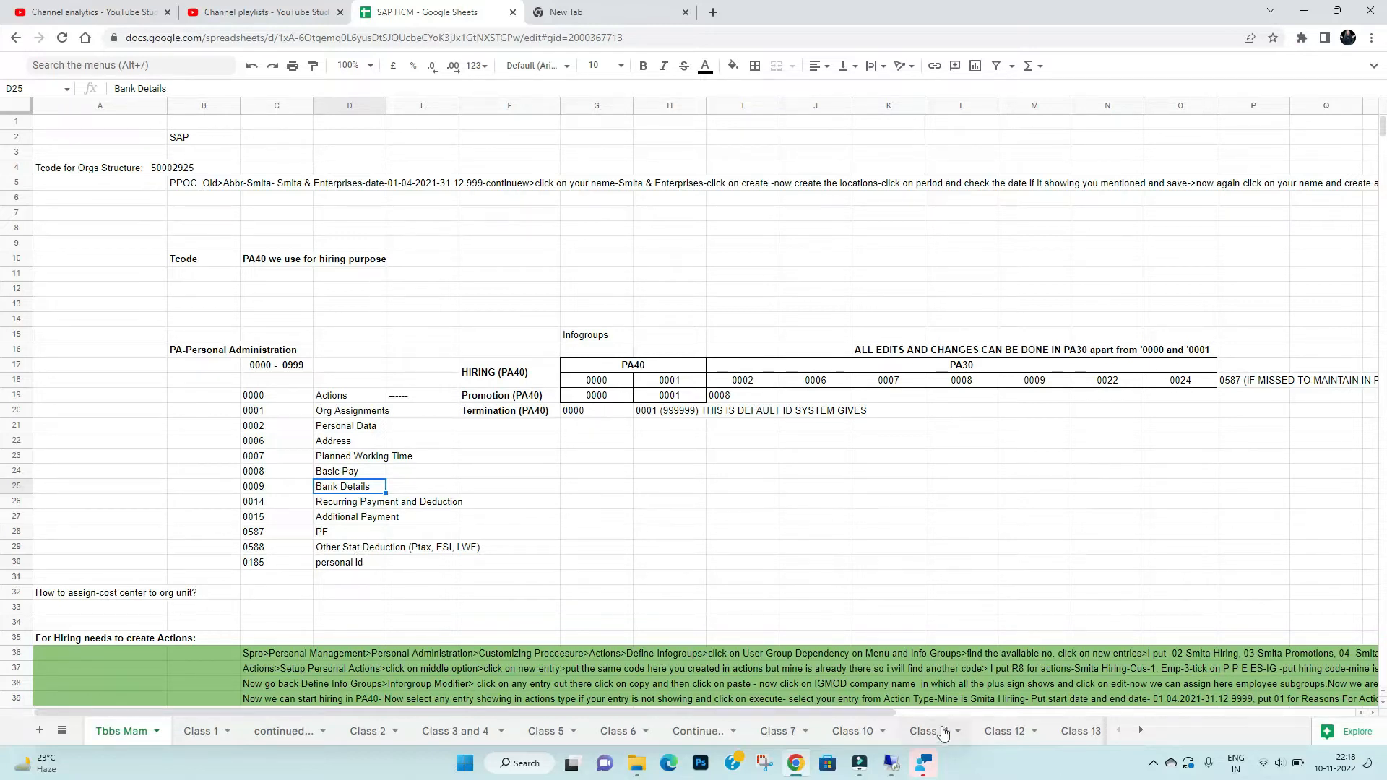
- In the remote SAP session, run SPRO and open the SAP Reference IMG
{"action": "mouse_move", "coordinate": [895, 771]}
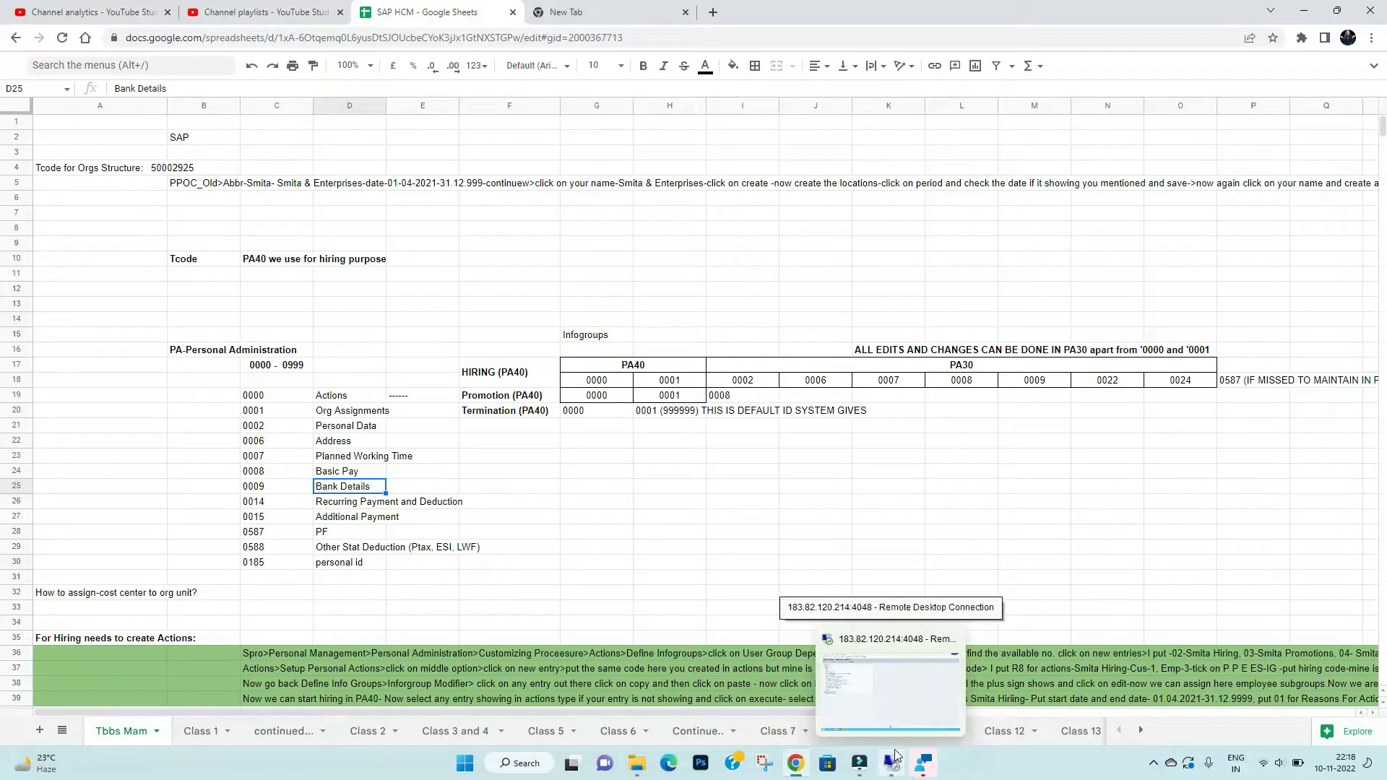
{"action": "left_click", "coordinate": [890, 705]}
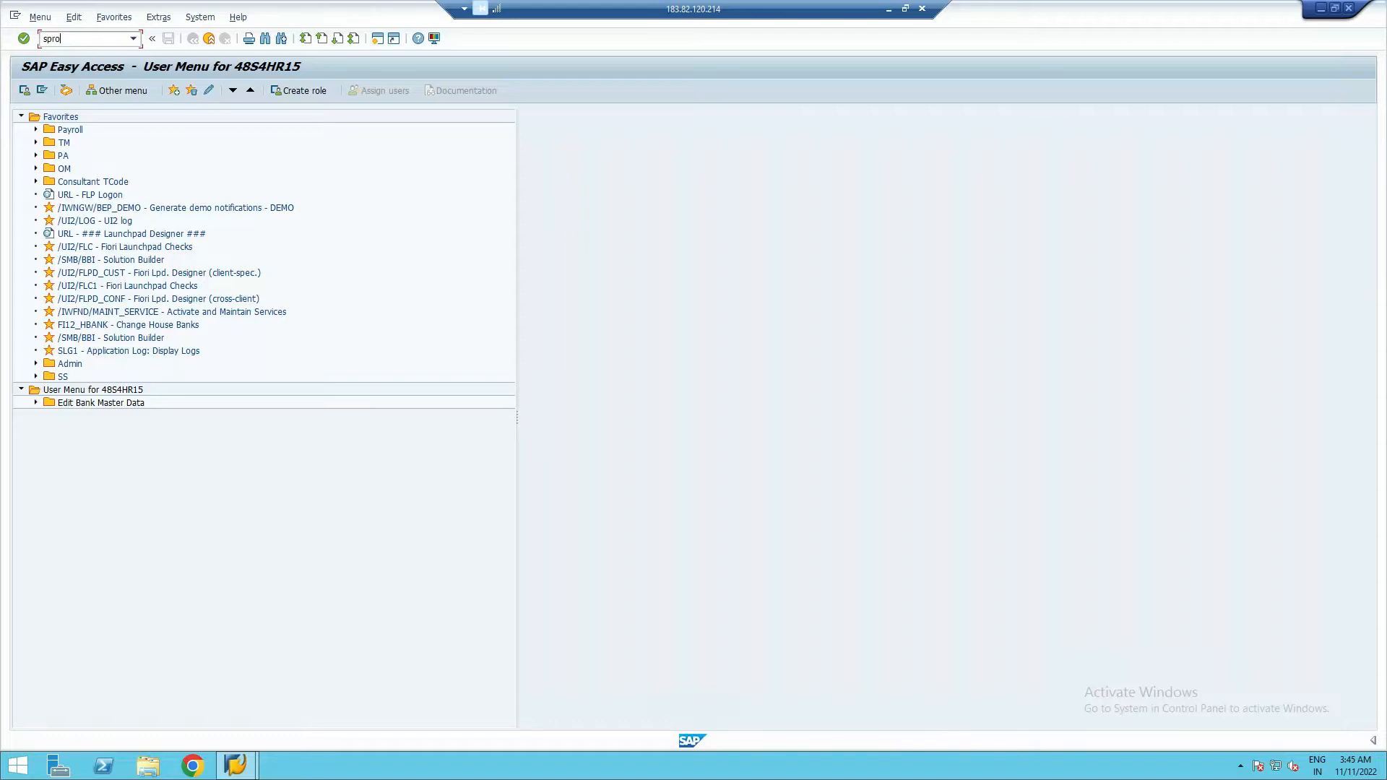
{"action": "key", "text": "Return"}
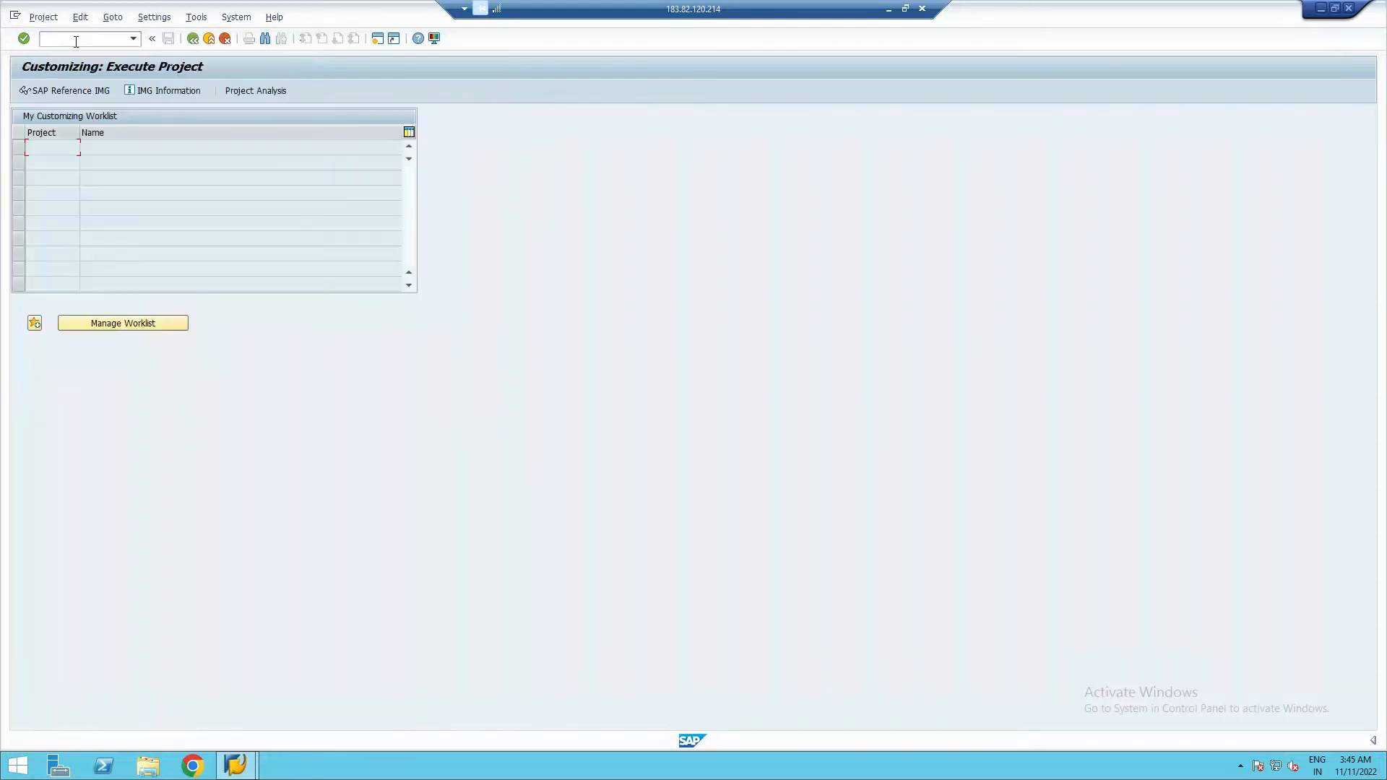
{"action": "left_click", "coordinate": [54, 93]}
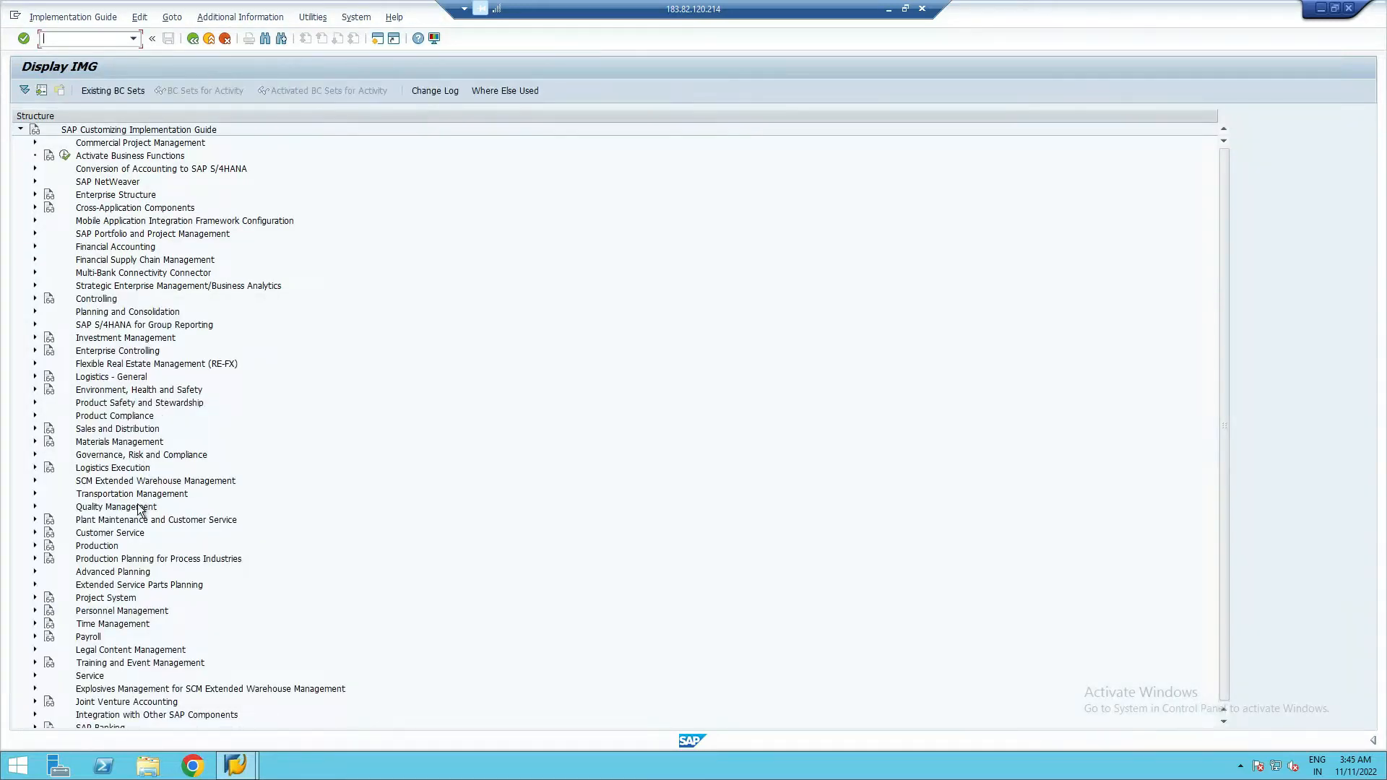
{"action": "left_click", "coordinate": [414, 510]}
{"action": "scroll", "coordinate": [414, 510], "scroll_direction": "down", "scroll_amount": 1}
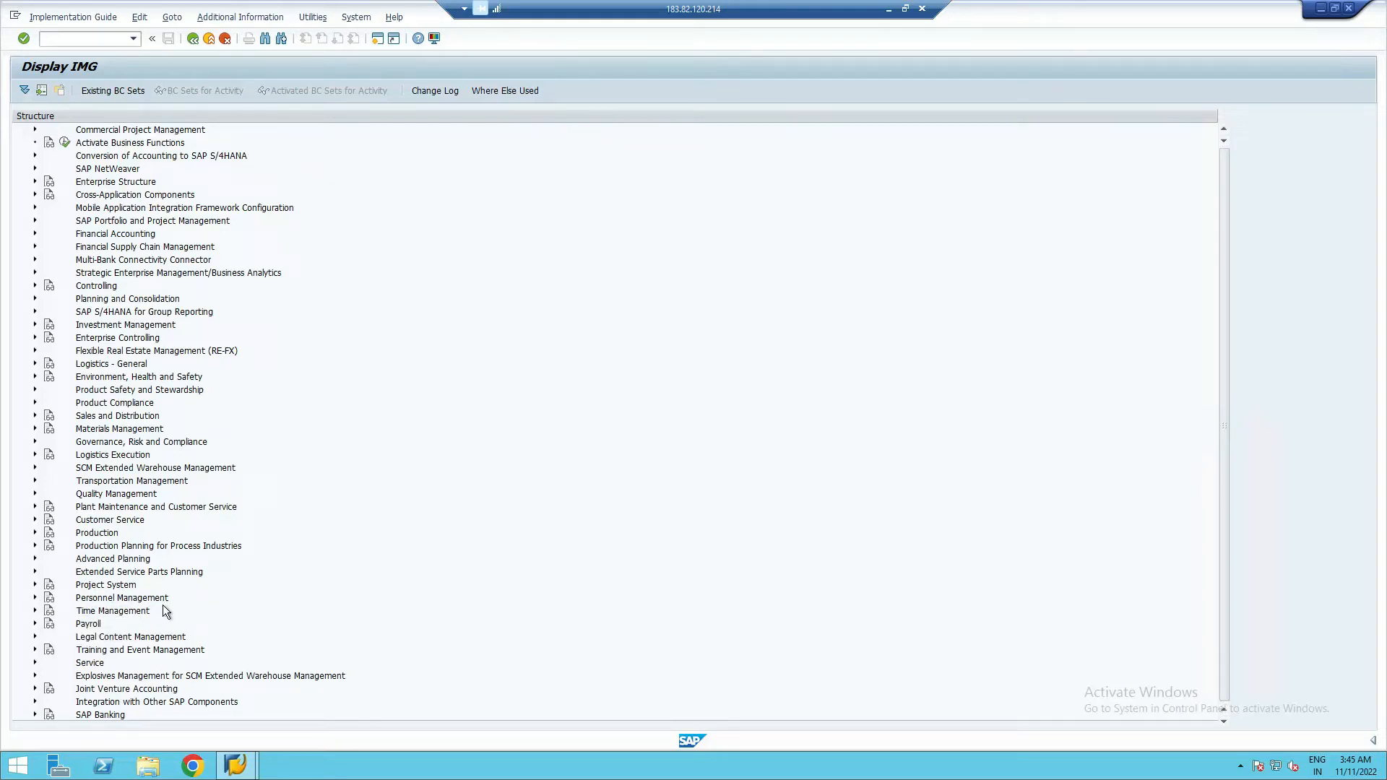
- Expand Personnel Management > Personnel Administration > Customizing Procedures > Actions and run Define infogroups
{"action": "left_click", "coordinate": [35, 597]}
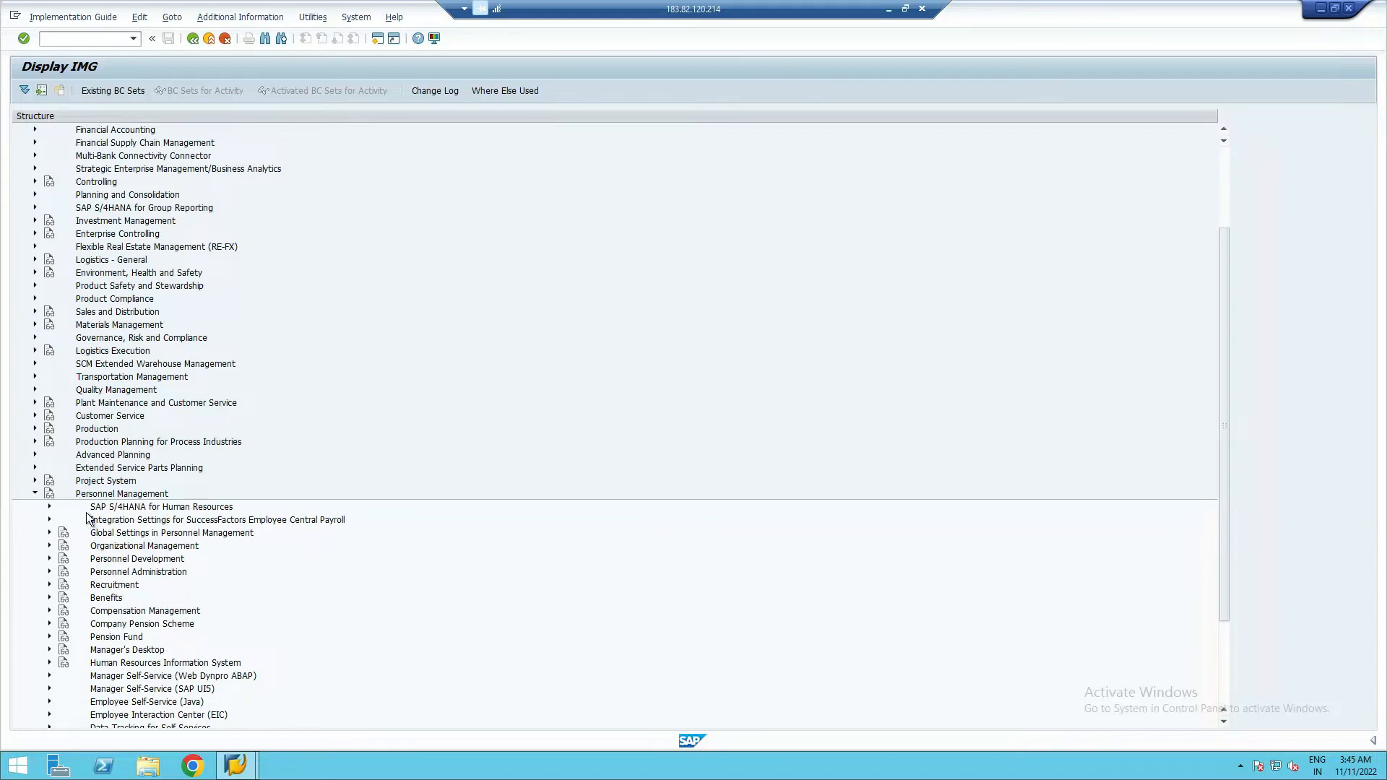
{"action": "left_click", "coordinate": [50, 571]}
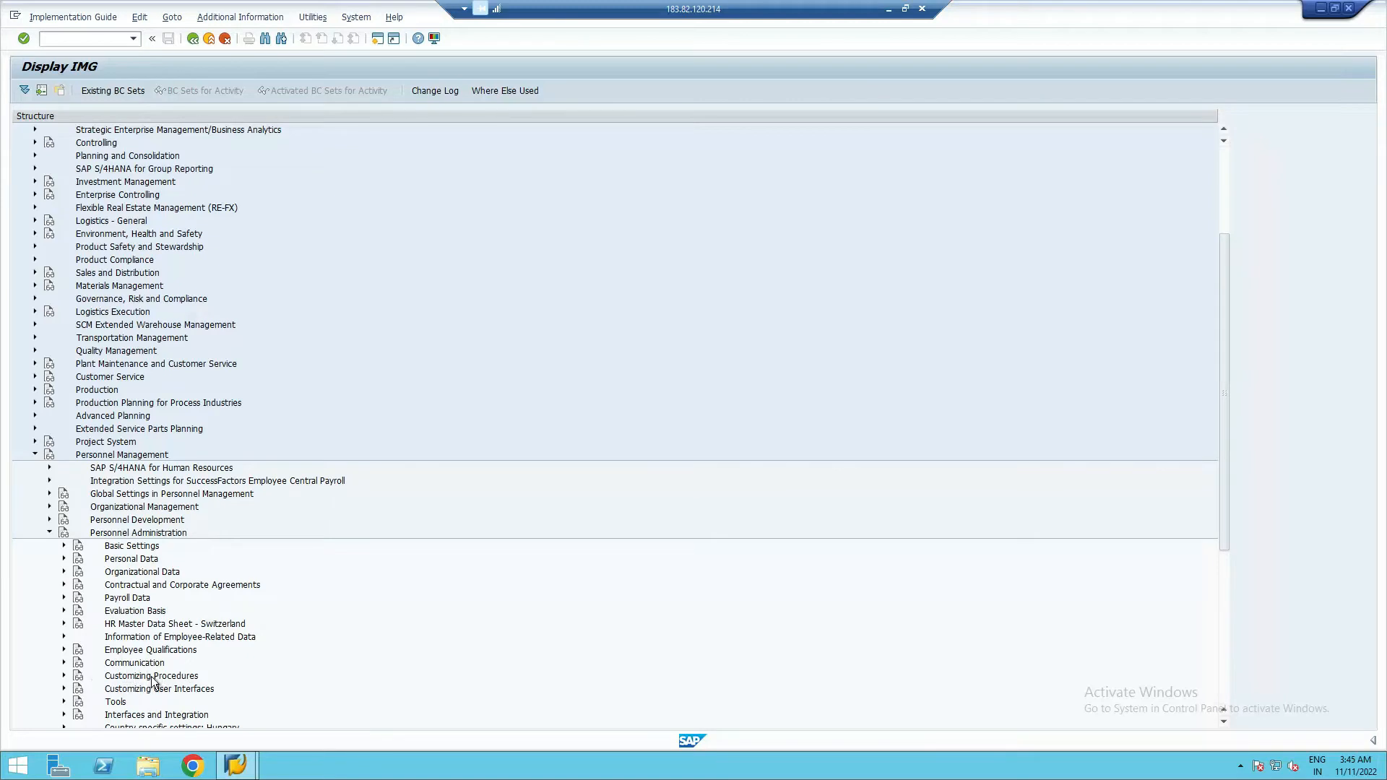
{"action": "left_click", "coordinate": [64, 676]}
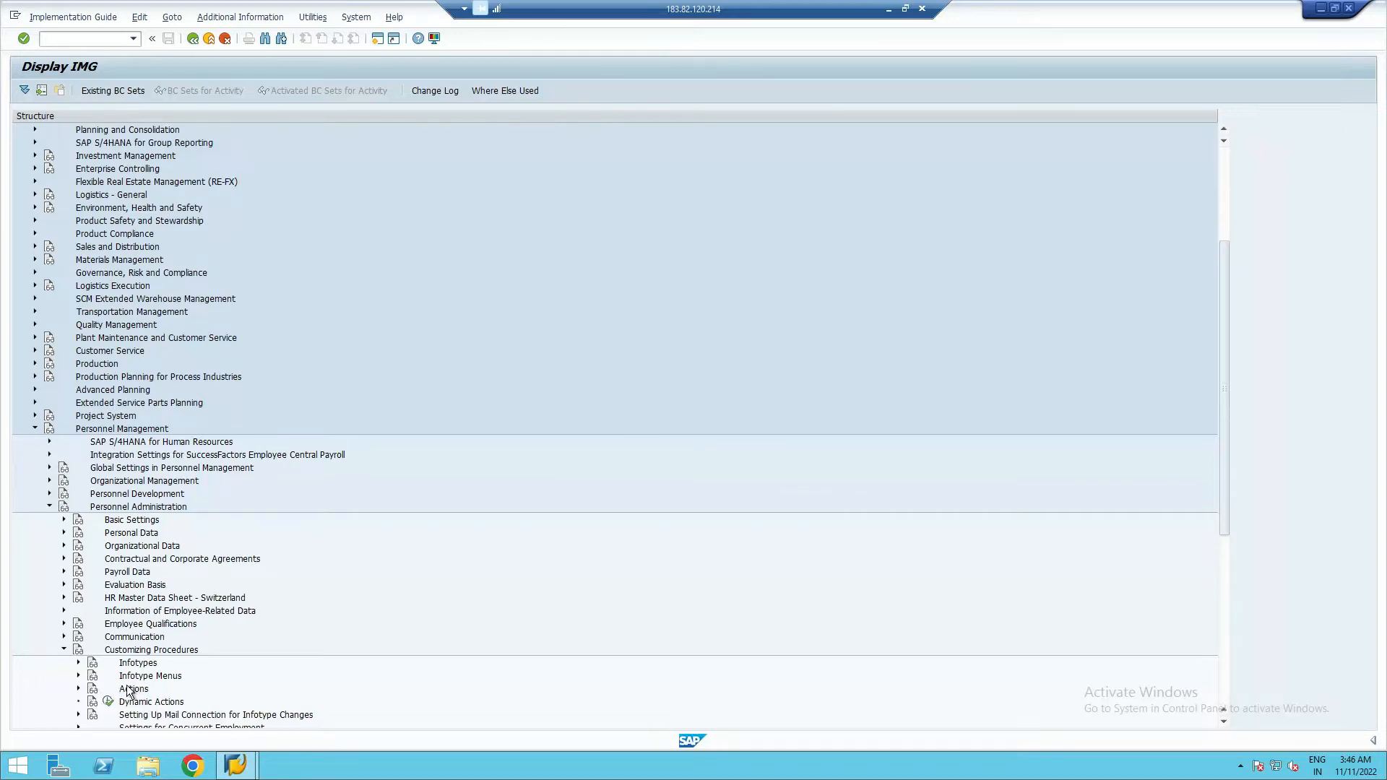
{"action": "left_click", "coordinate": [78, 688]}
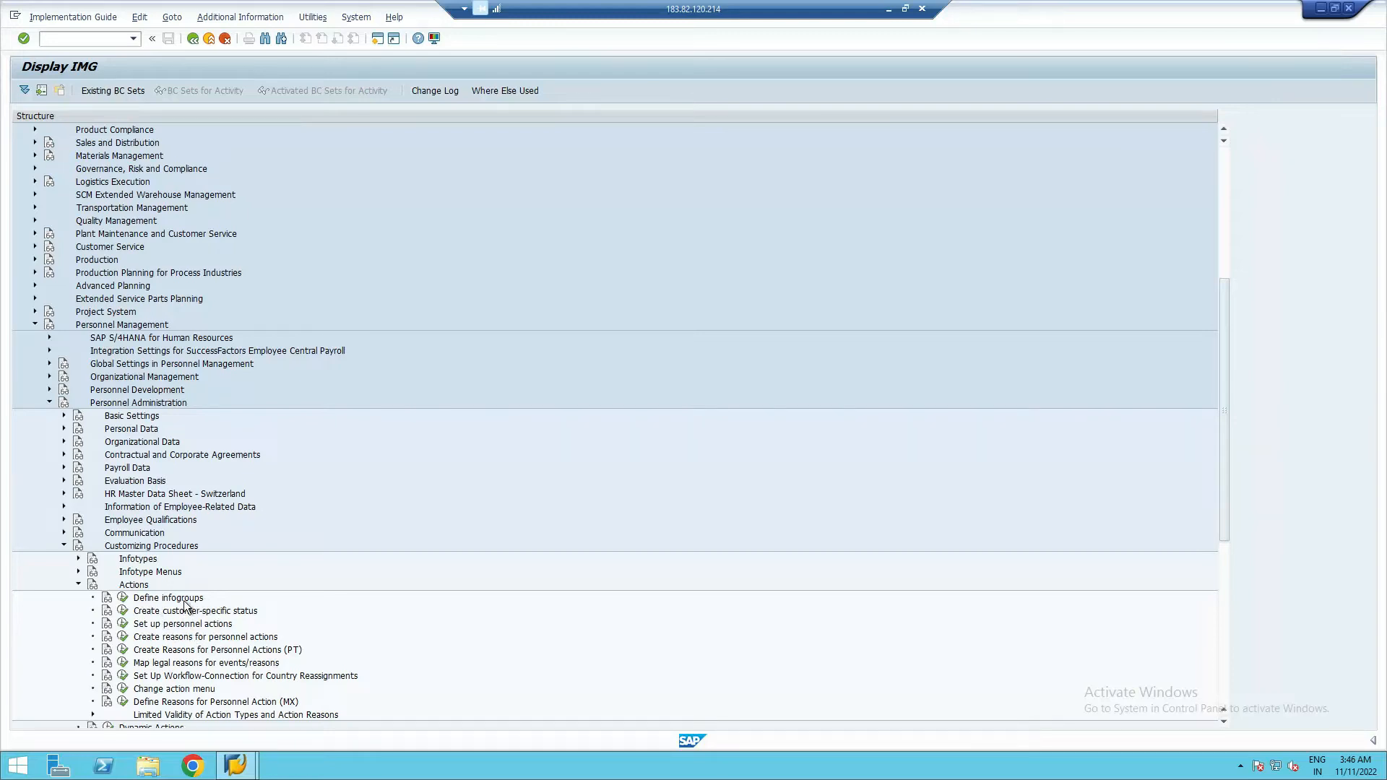
{"action": "left_click", "coordinate": [123, 599]}
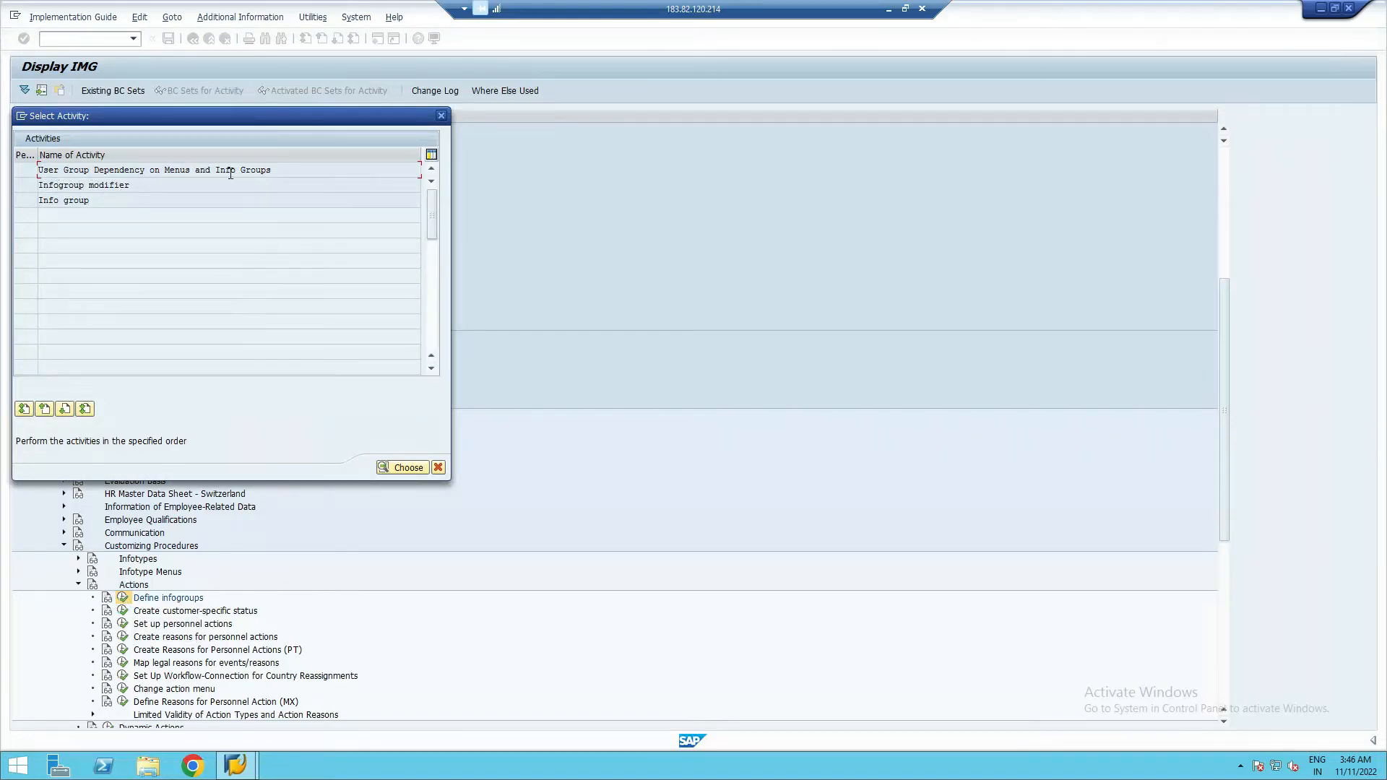
- Open 'User Group Dependency on Menus and Info Groups' from the Select Activity list
{"action": "double_click", "coordinate": [76, 169]}
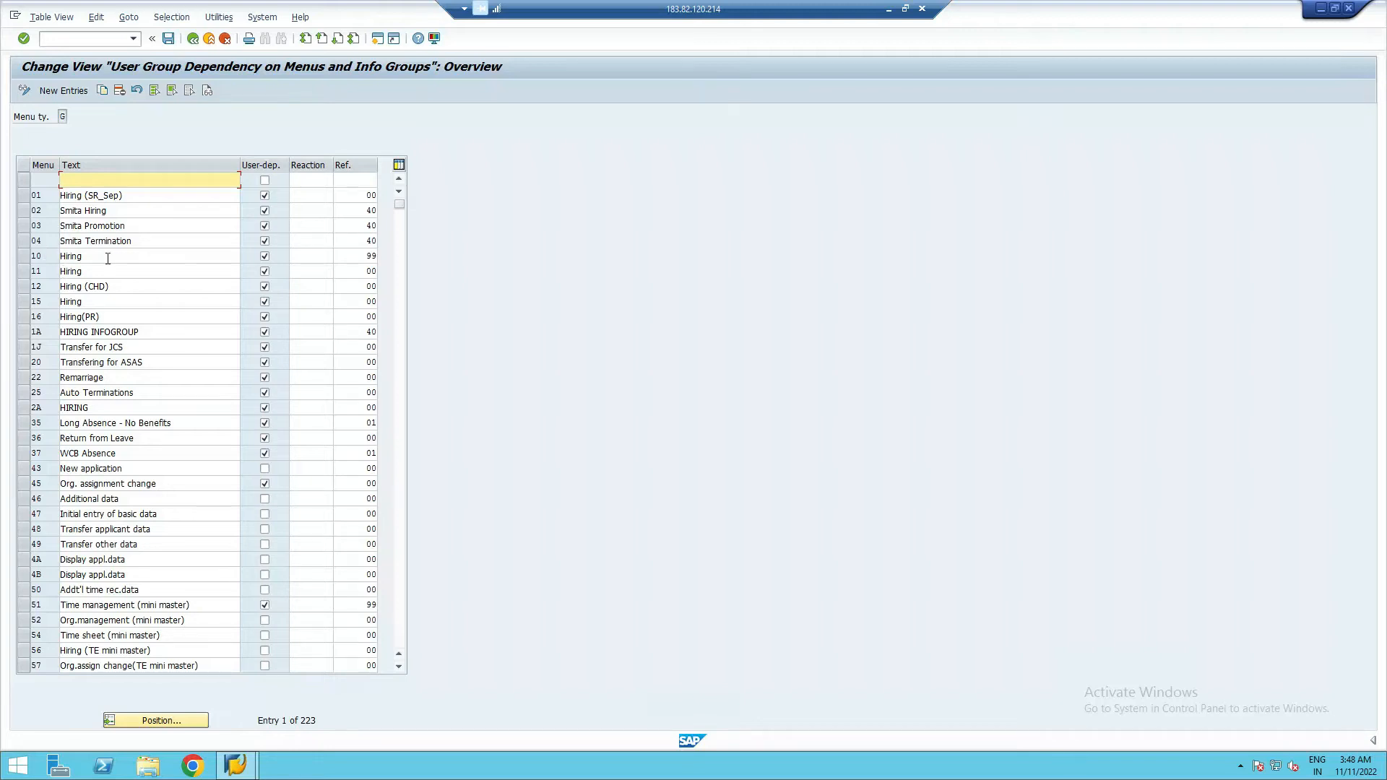
- Add three new entries with menu numbers 05, 06 and 07
{"action": "left_click", "coordinate": [72, 90]}
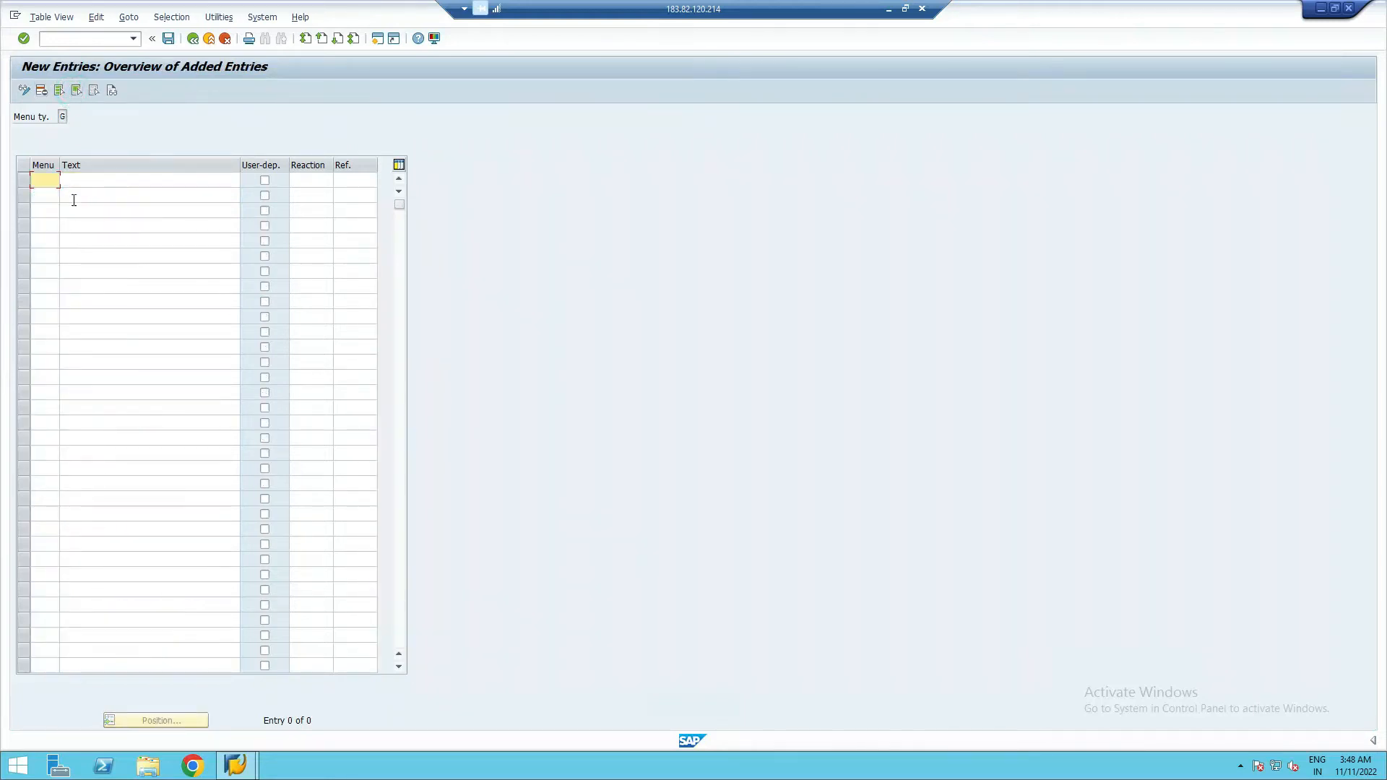
{"action": "left_click", "coordinate": [45, 180]}
{"action": "type", "text": "05"}
{"action": "left_click", "coordinate": [43, 194]}
{"action": "type", "text": "06"}
{"action": "left_click", "coordinate": [41, 210]}
{"action": "type", "text": "07"}
- Describe menus 05, 06, 07 as Hiring, Promotion and Termination, each prefixed with a person's name
{"action": "left_click", "coordinate": [81, 186]}
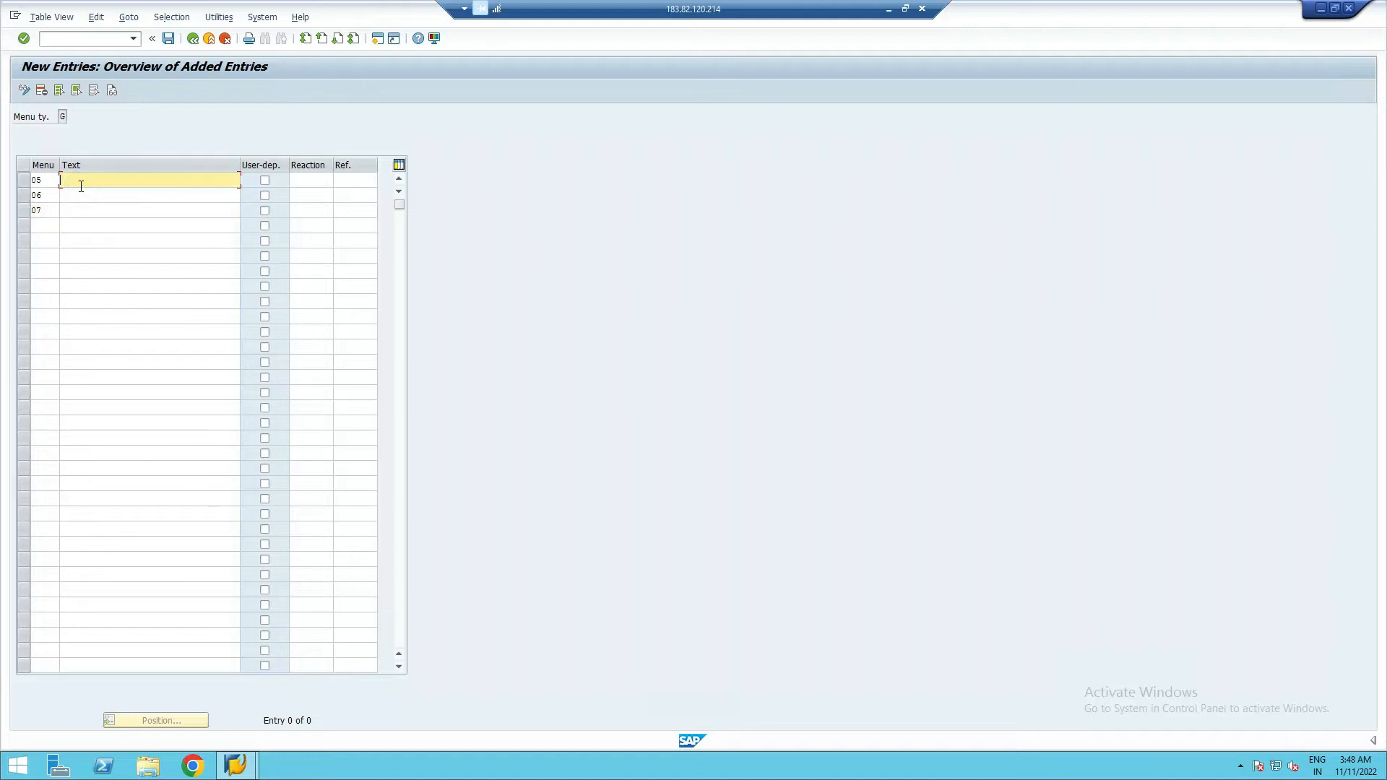
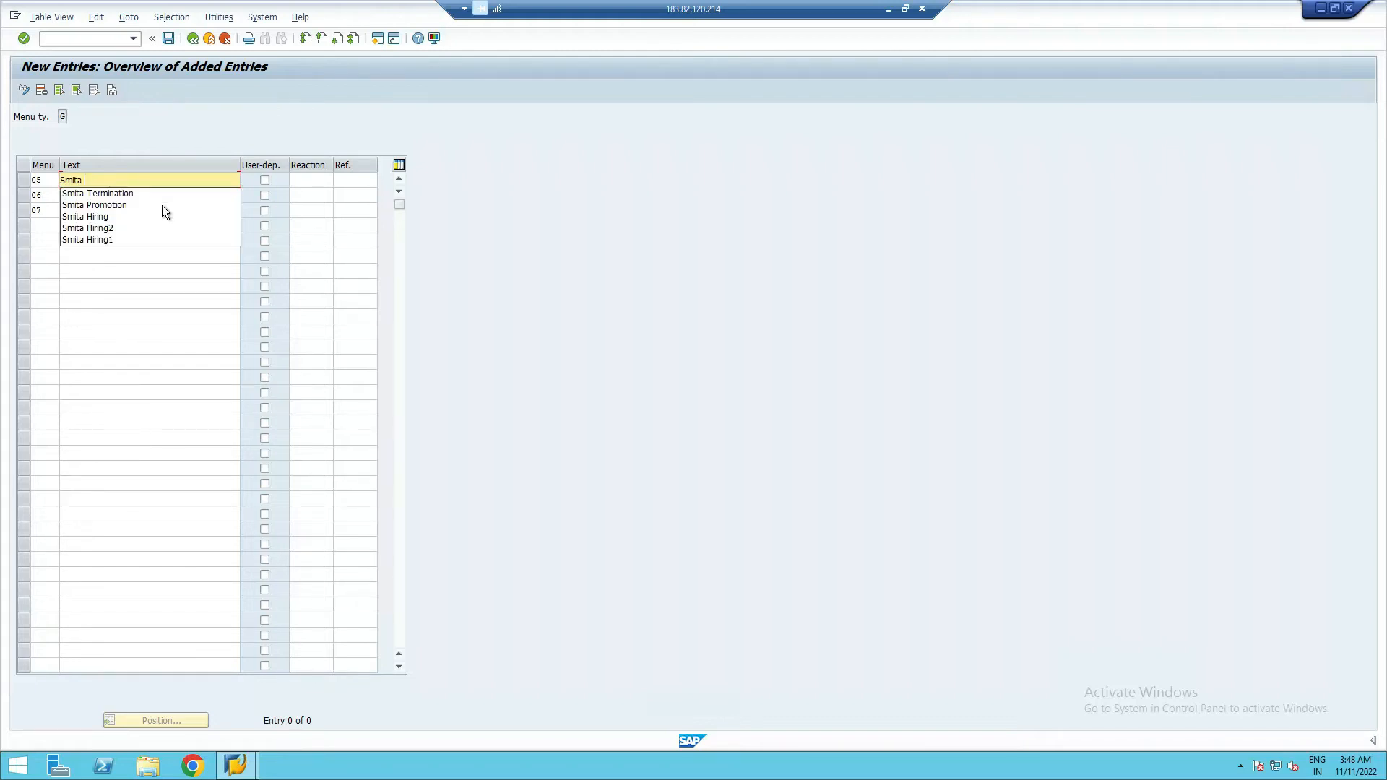
{"action": "type", "text": "Singh"}
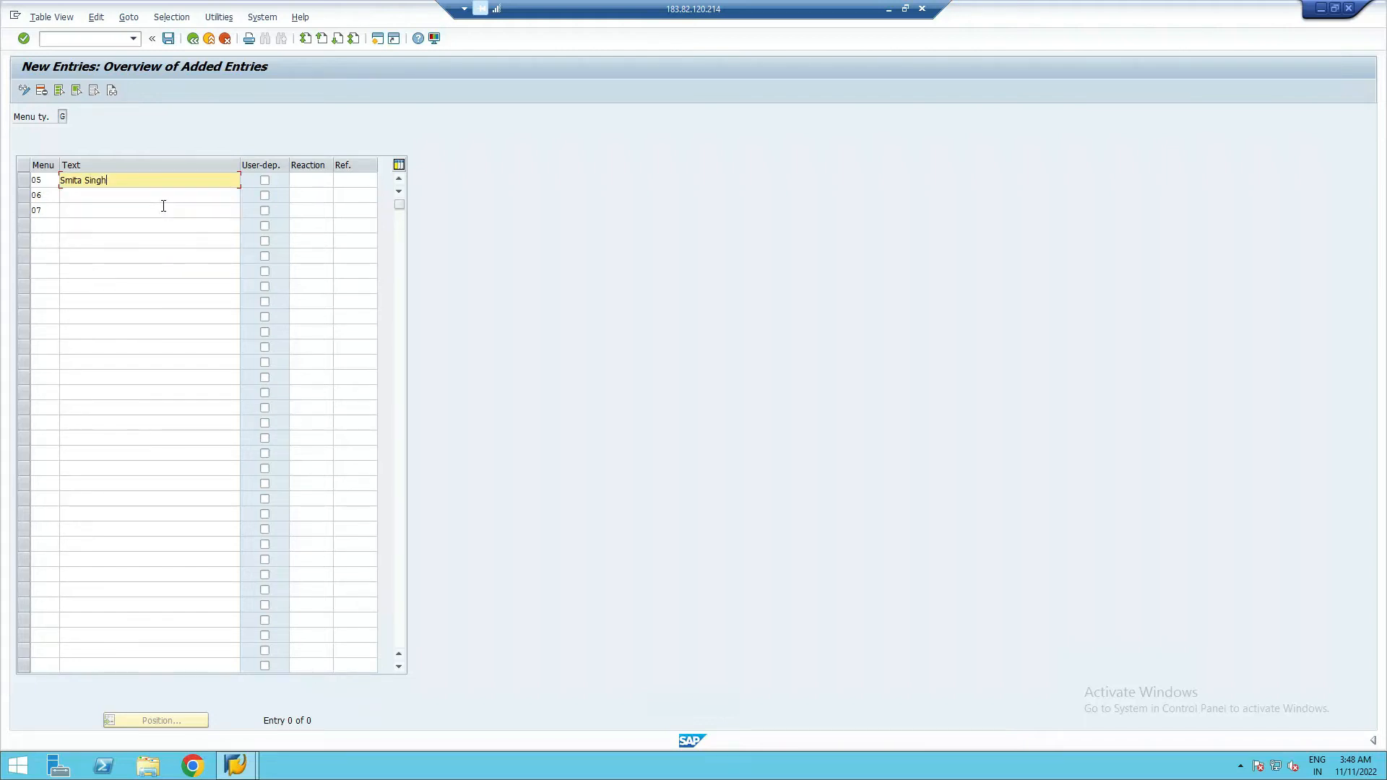
{"action": "type", "text": " Hiring"}
{"action": "left_click", "coordinate": [122, 197]}
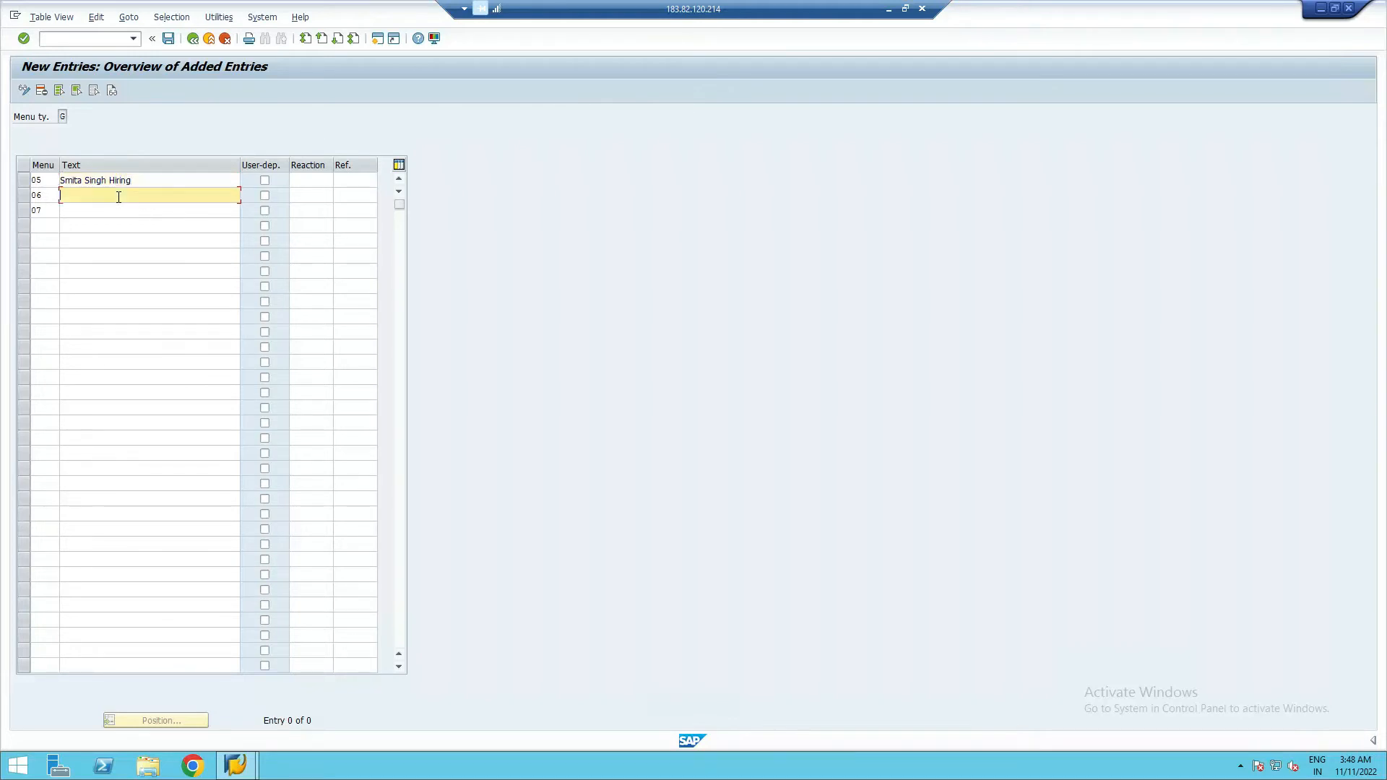
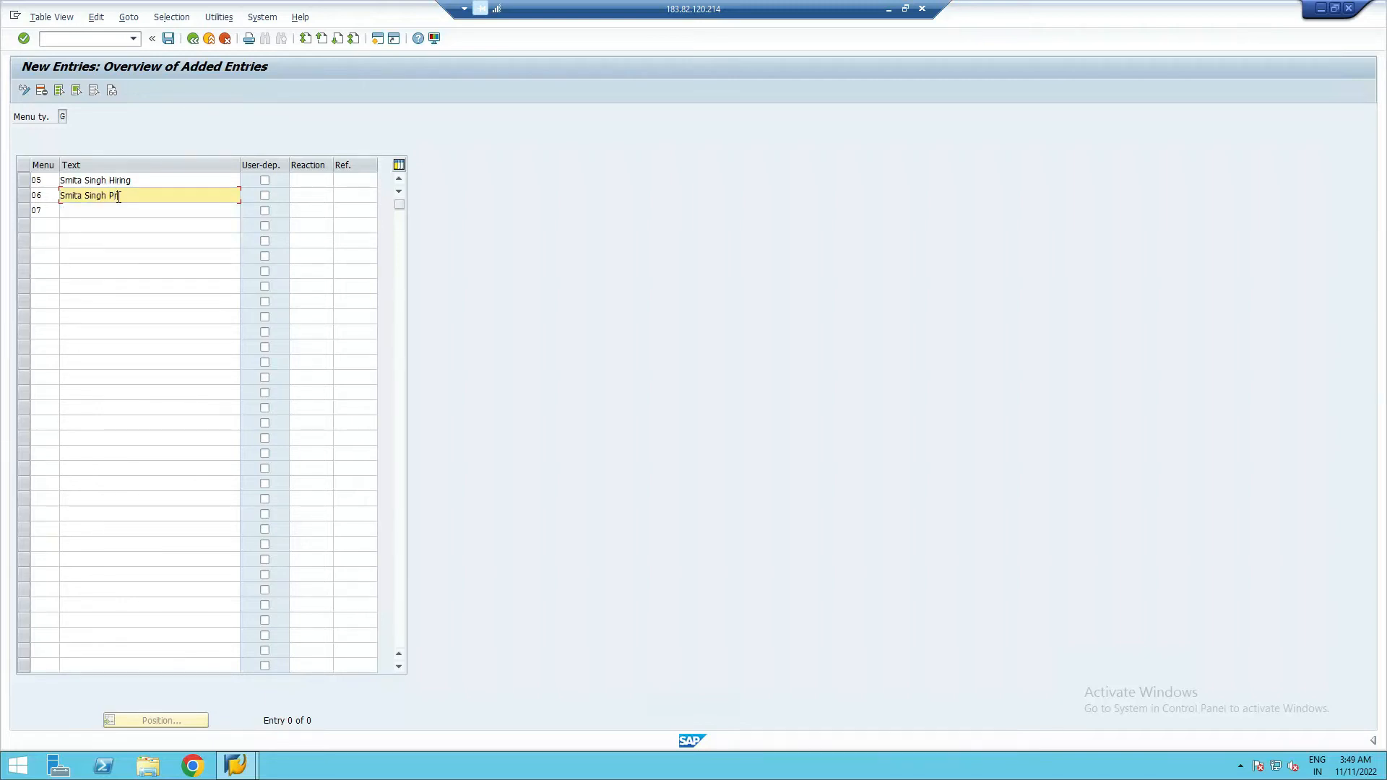
{"action": "type", "text": "omotion"}
{"action": "left_click", "coordinate": [70, 210]}
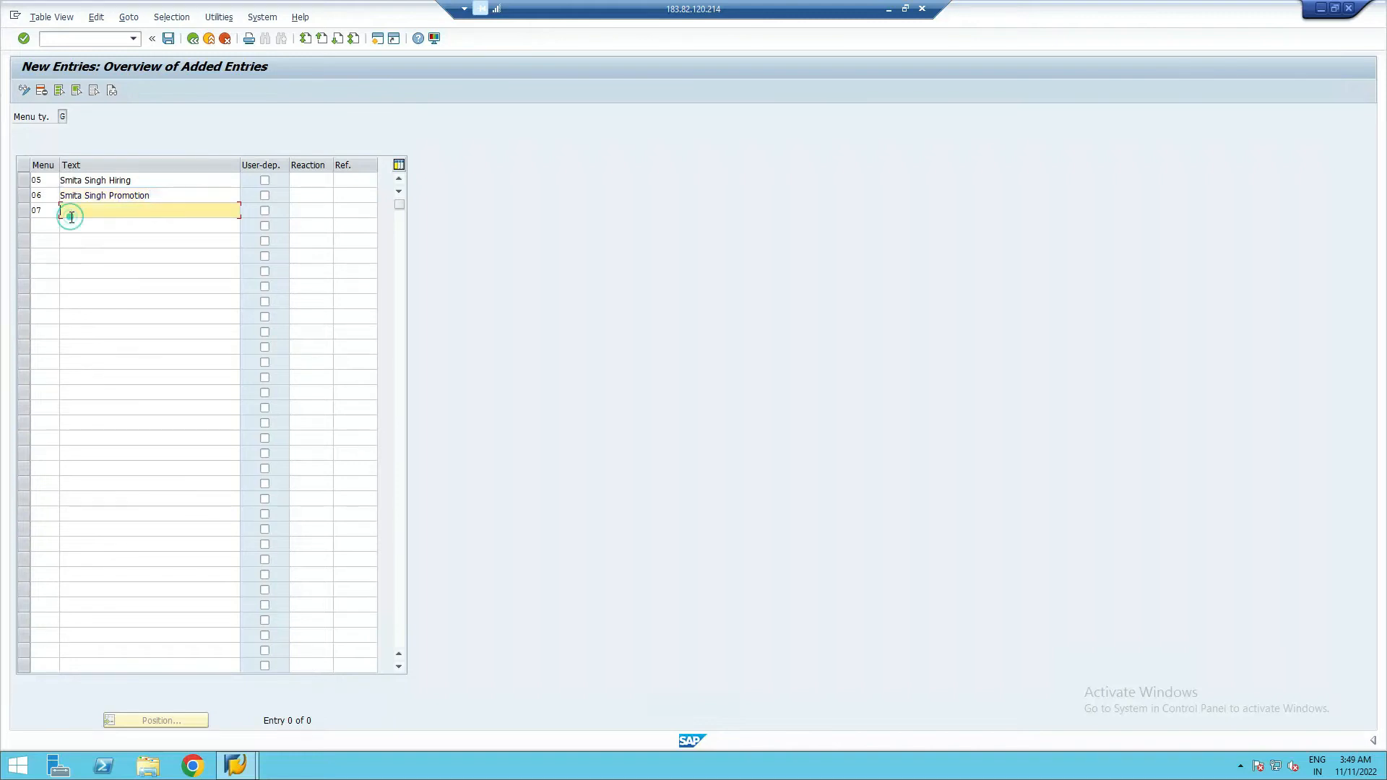
- Mark the menus user-dependent with reference user group 40, then save under the customizing request
{"action": "left_click", "coordinate": [266, 181]}
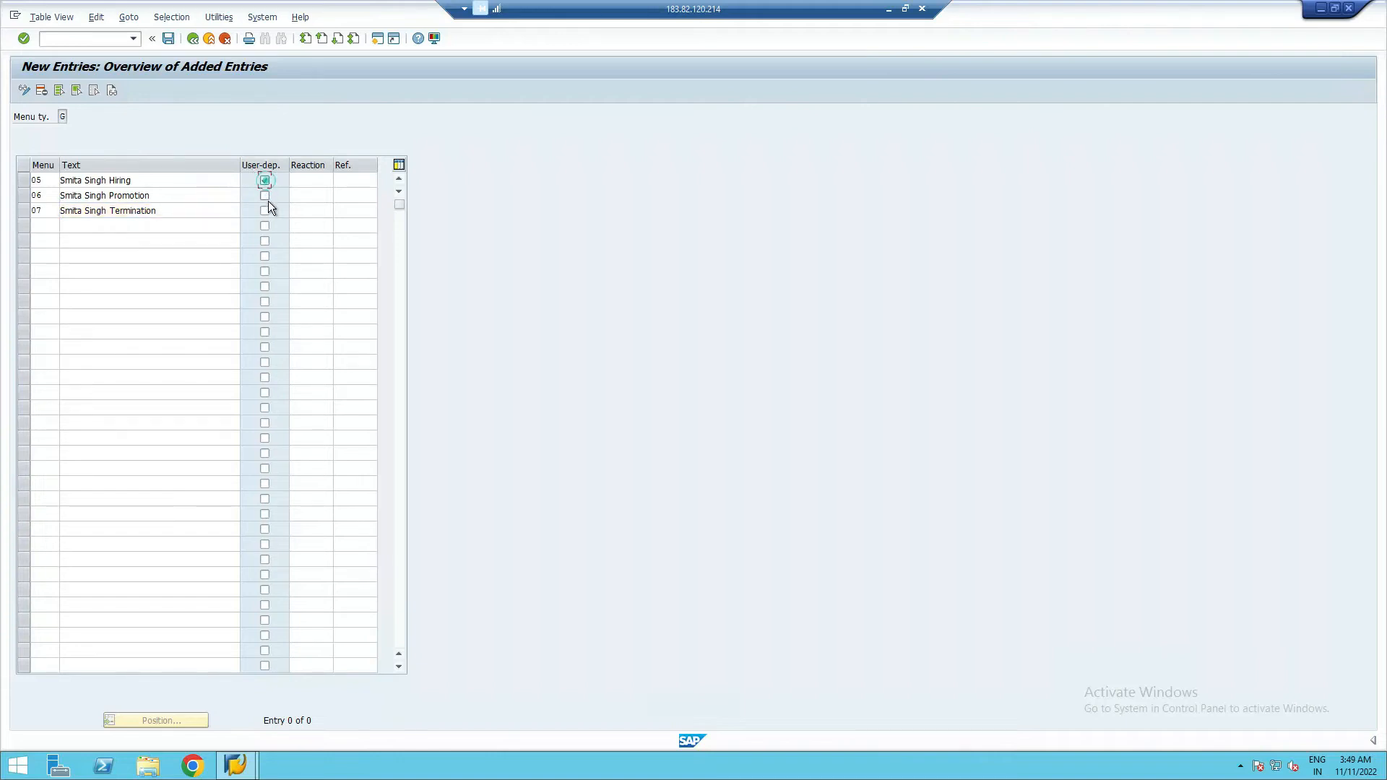
{"action": "left_click", "coordinate": [266, 211]}
{"action": "left_click", "coordinate": [363, 179]}
{"action": "type", "text": "40"}
{"action": "left_click", "coordinate": [356, 198]}
{"action": "type", "text": "40"}
{"action": "left_click", "coordinate": [344, 211]}
{"action": "type", "text": "40"}
{"action": "key", "text": "Return"}
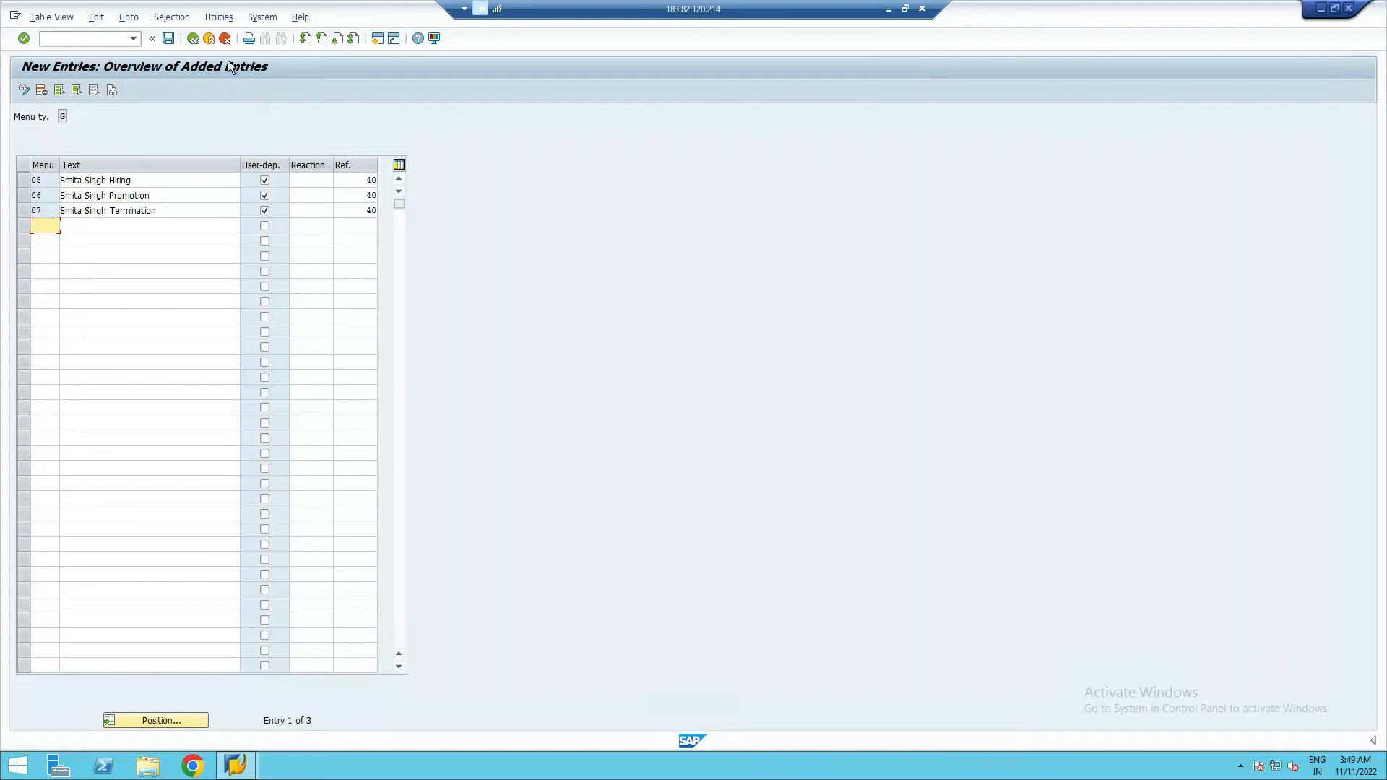
{"action": "left_click", "coordinate": [170, 38]}
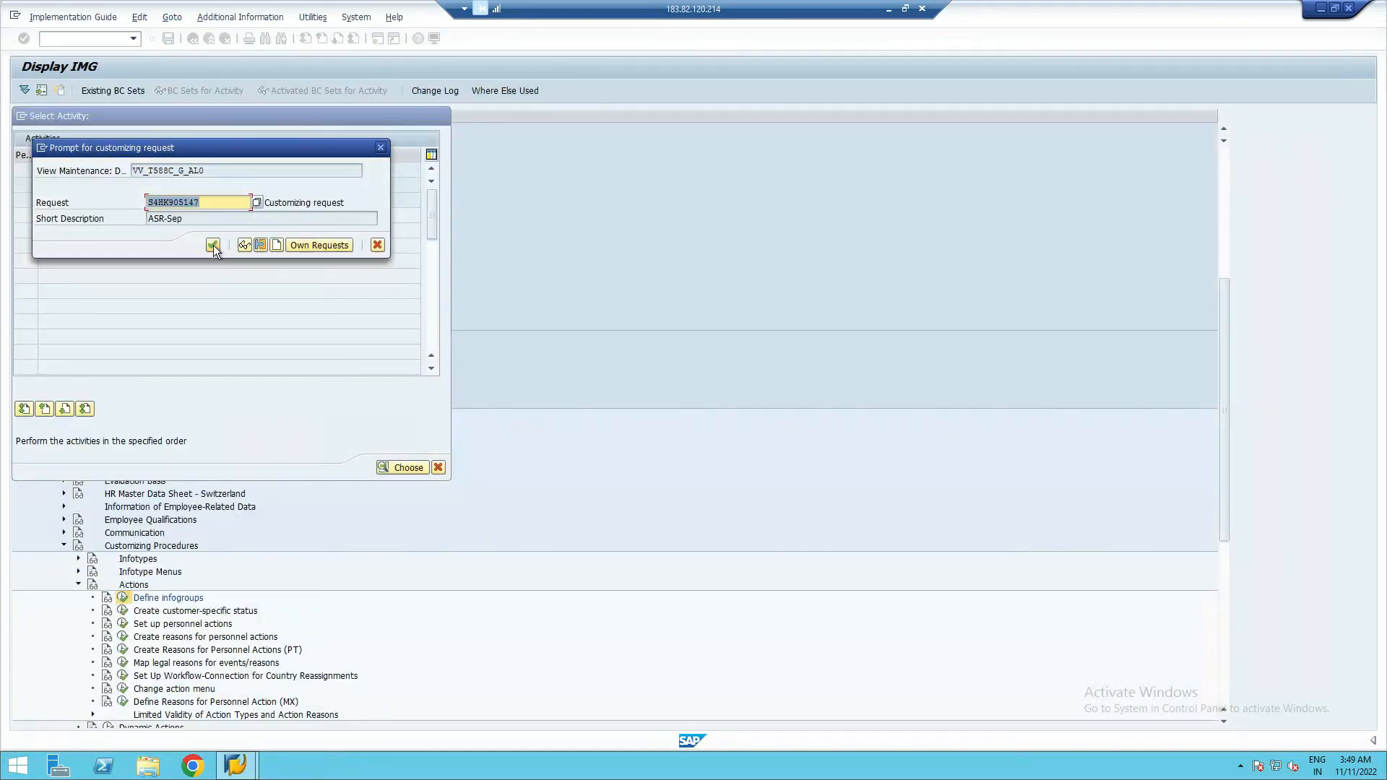
{"action": "left_click", "coordinate": [213, 245]}
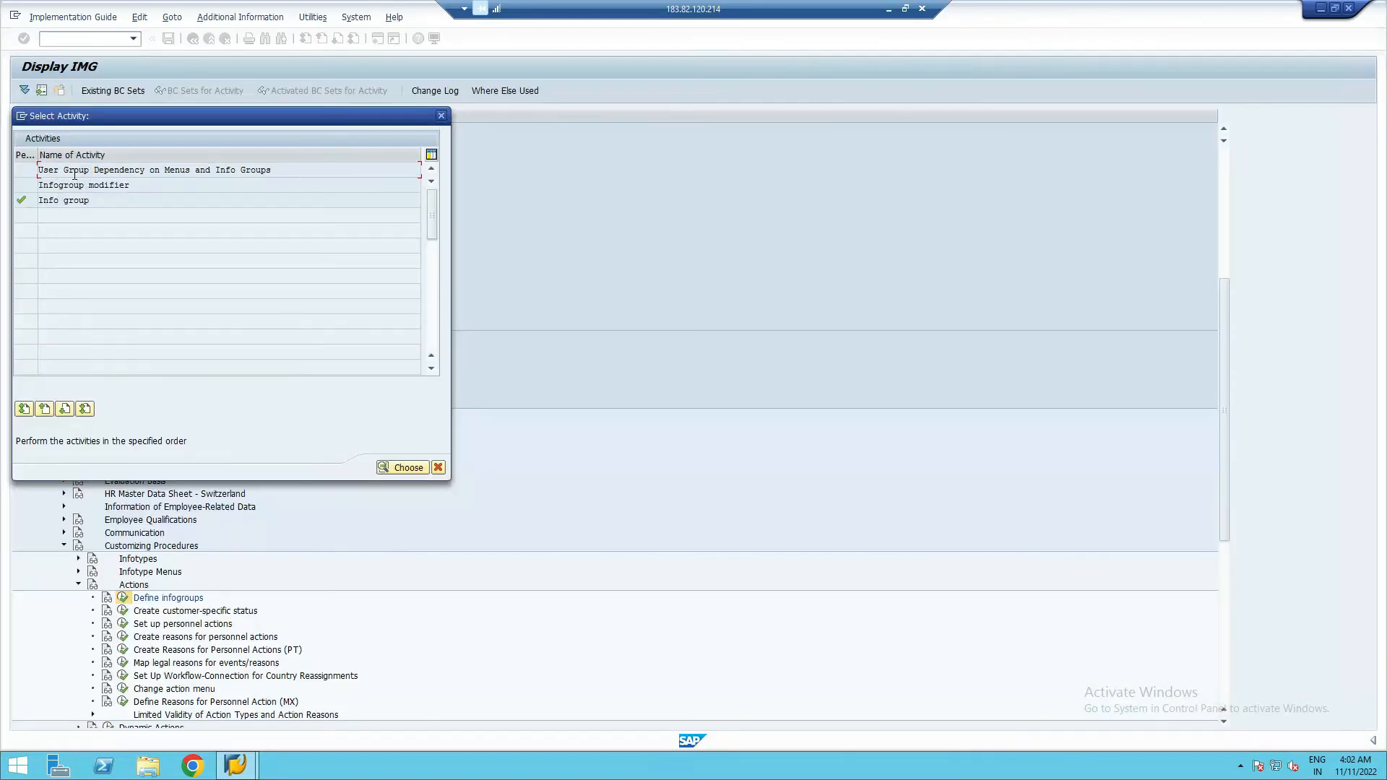
- Open the Info group activity and continue with work area 05
{"action": "left_click", "coordinate": [75, 172]}
{"action": "double_click", "coordinate": [64, 201]}
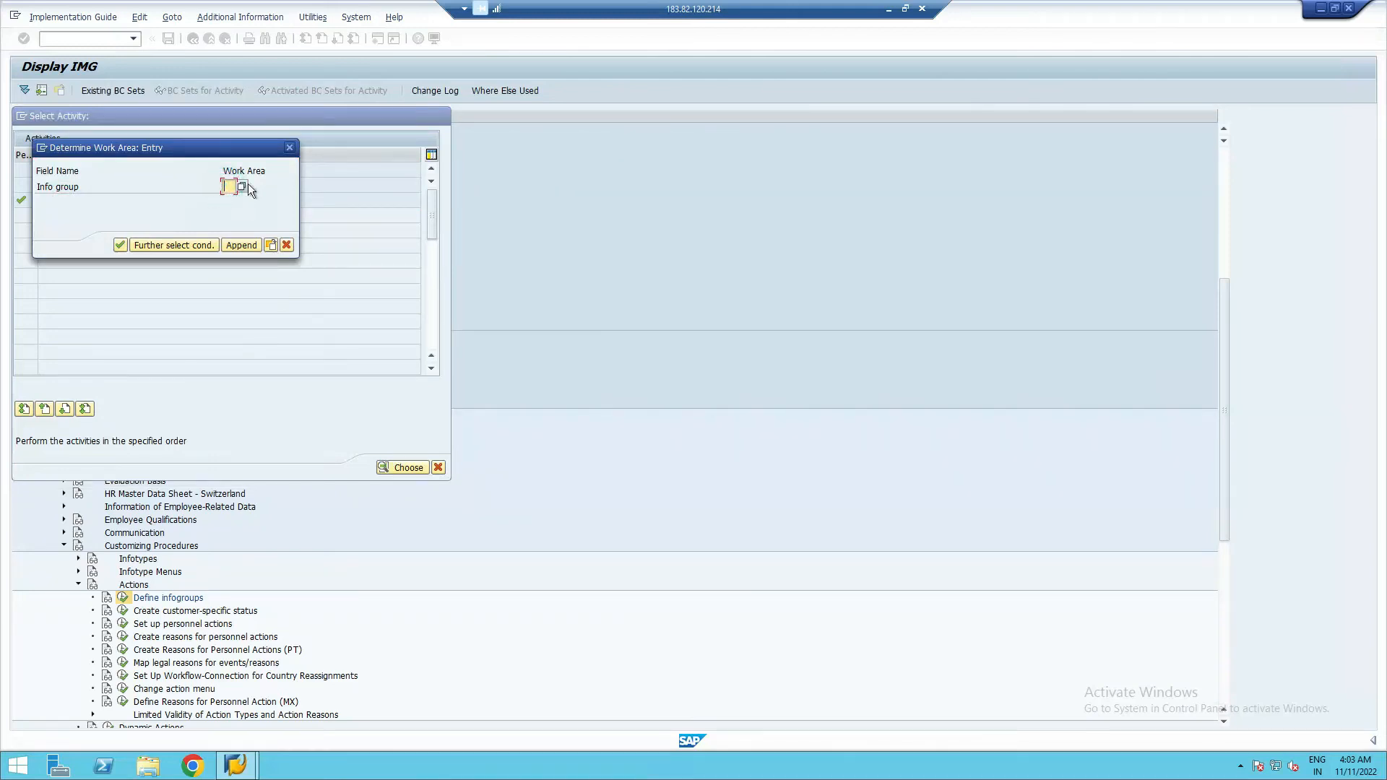
{"action": "type", "text": "05"}
{"action": "left_click", "coordinate": [121, 247]}
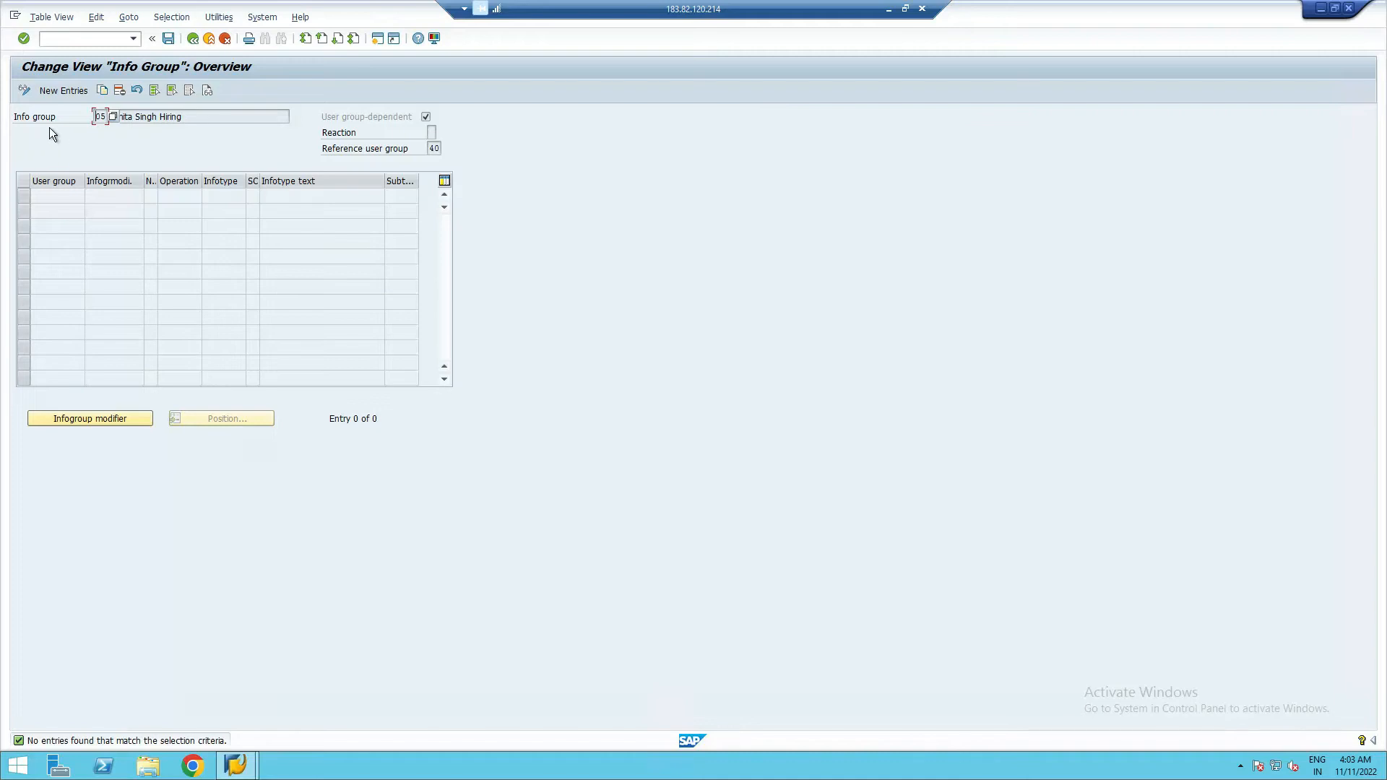
- Create row 1: user group 40, modifier 05, number 1, operation INS, infotype 0000
{"action": "left_click", "coordinate": [61, 90]}
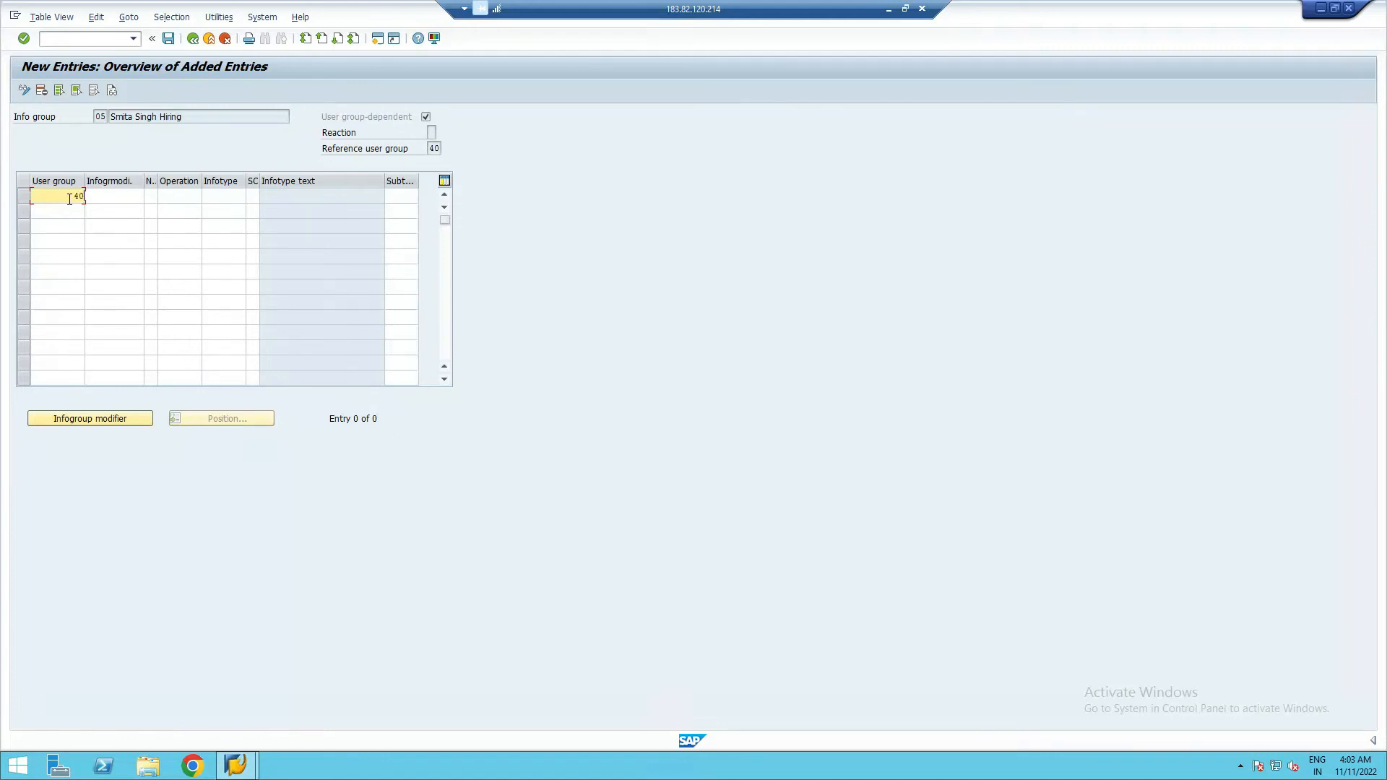
{"action": "left_click", "coordinate": [108, 197]}
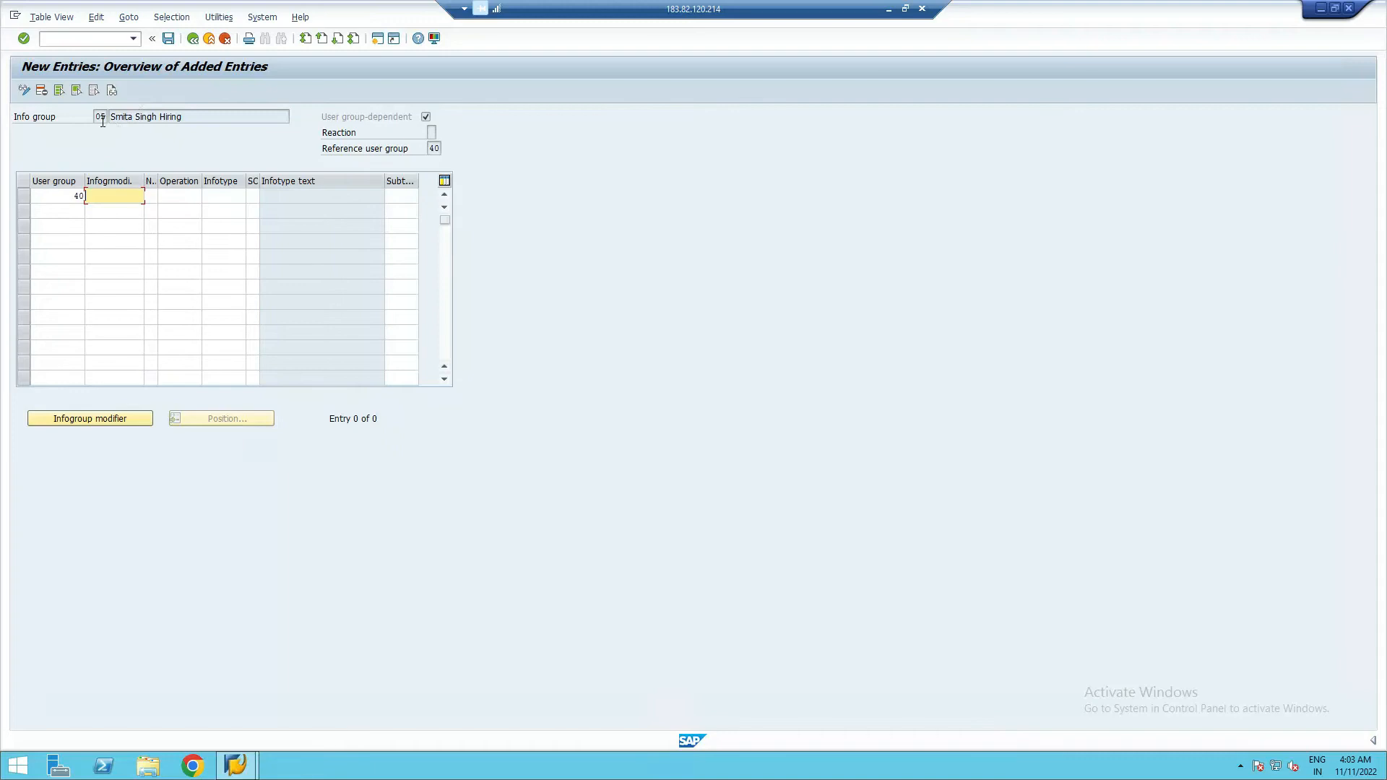
{"action": "type", "text": "05"}
{"action": "left_click", "coordinate": [152, 198]}
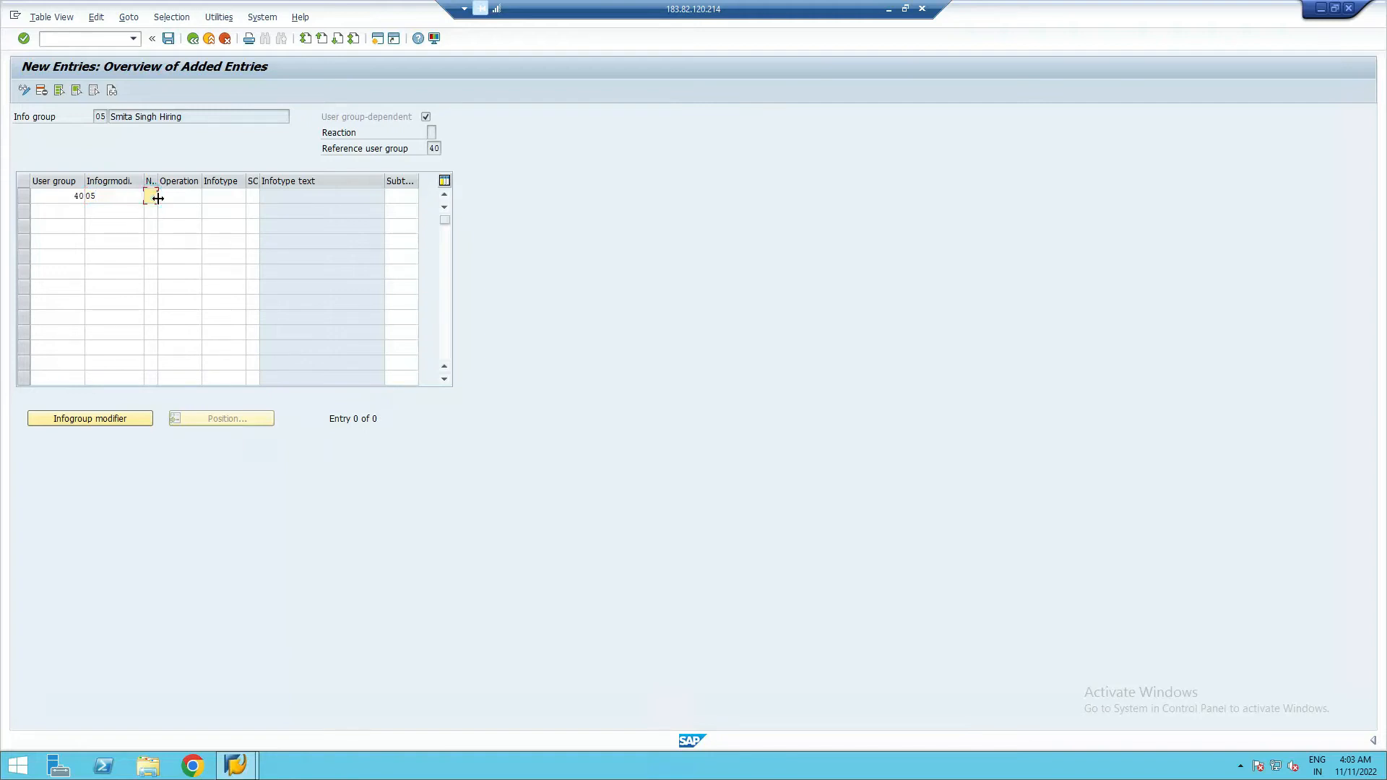
{"action": "type", "text": "1"}
{"action": "left_click", "coordinate": [177, 198]}
{"action": "type", "text": "INS"}
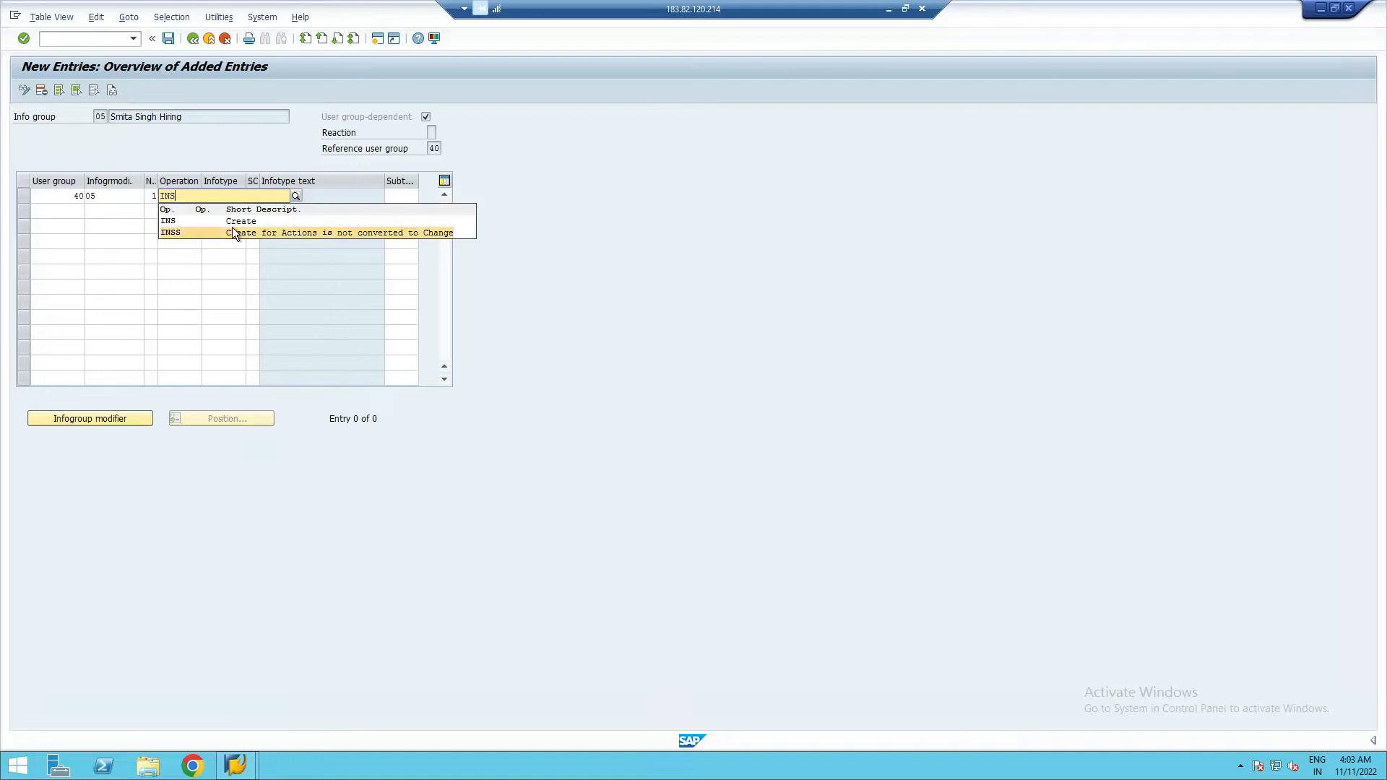
{"action": "left_click", "coordinate": [173, 222]}
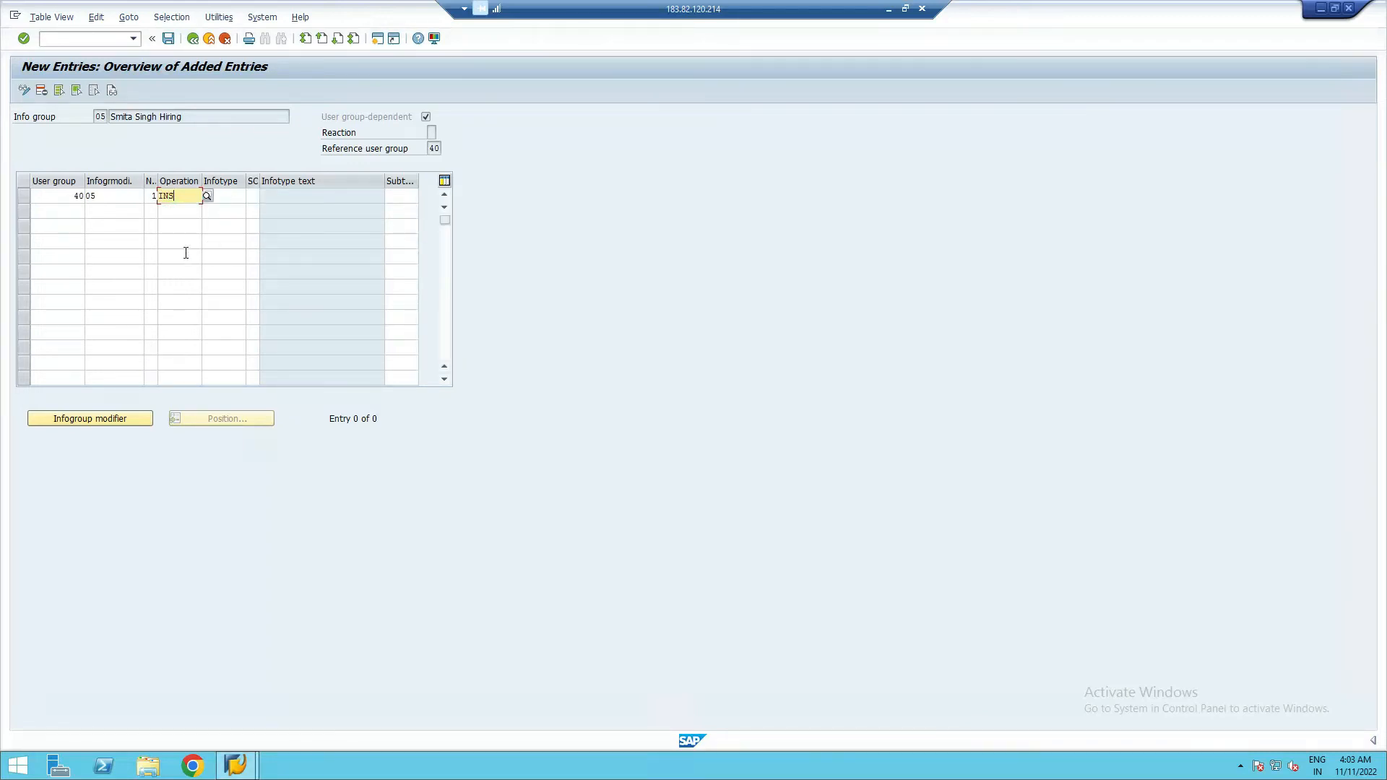
{"action": "left_click", "coordinate": [226, 199]}
{"action": "type", "text": "000"}
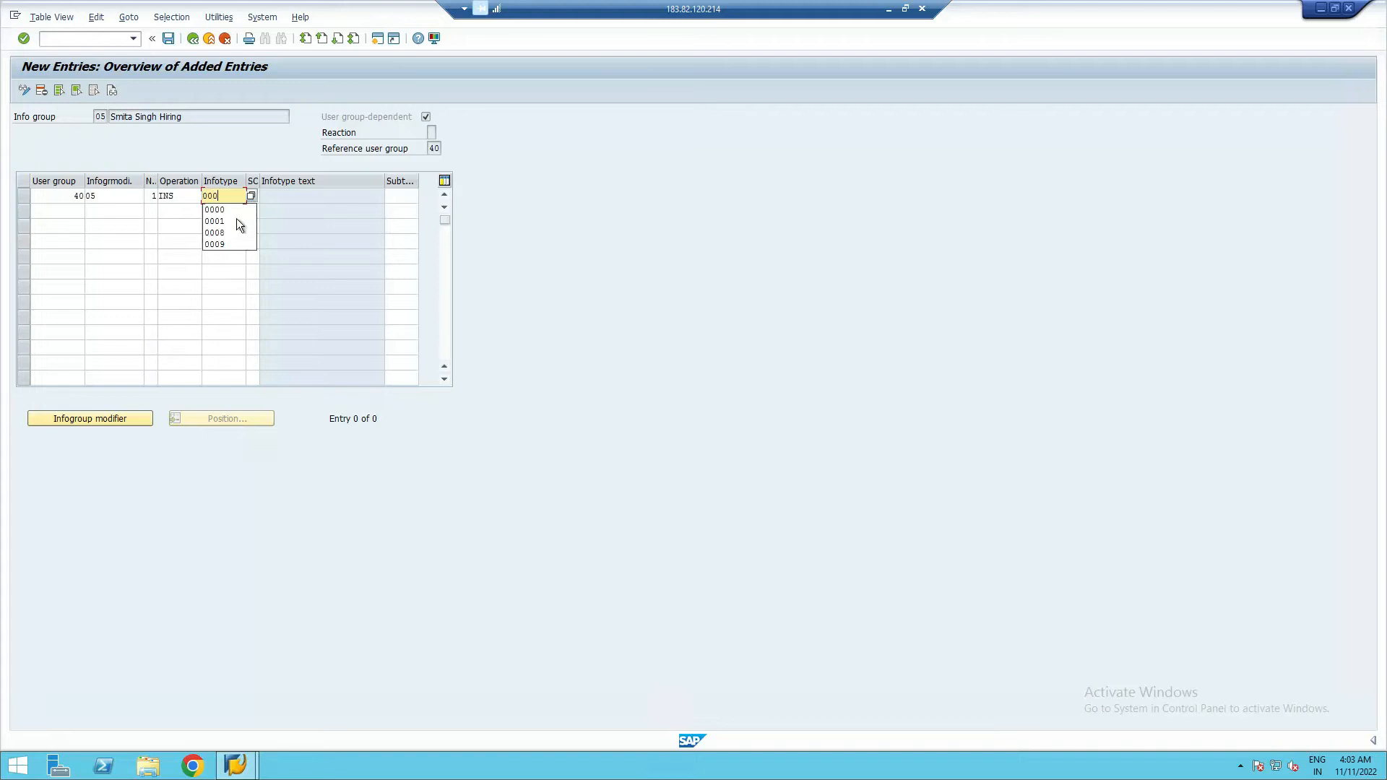
{"action": "left_click", "coordinate": [214, 210]}
- Fill row 2 with user group 40, modifier 05, number 2, operation INS, infotype 0001
{"action": "left_click", "coordinate": [57, 209]}
{"action": "type", "text": "0"}
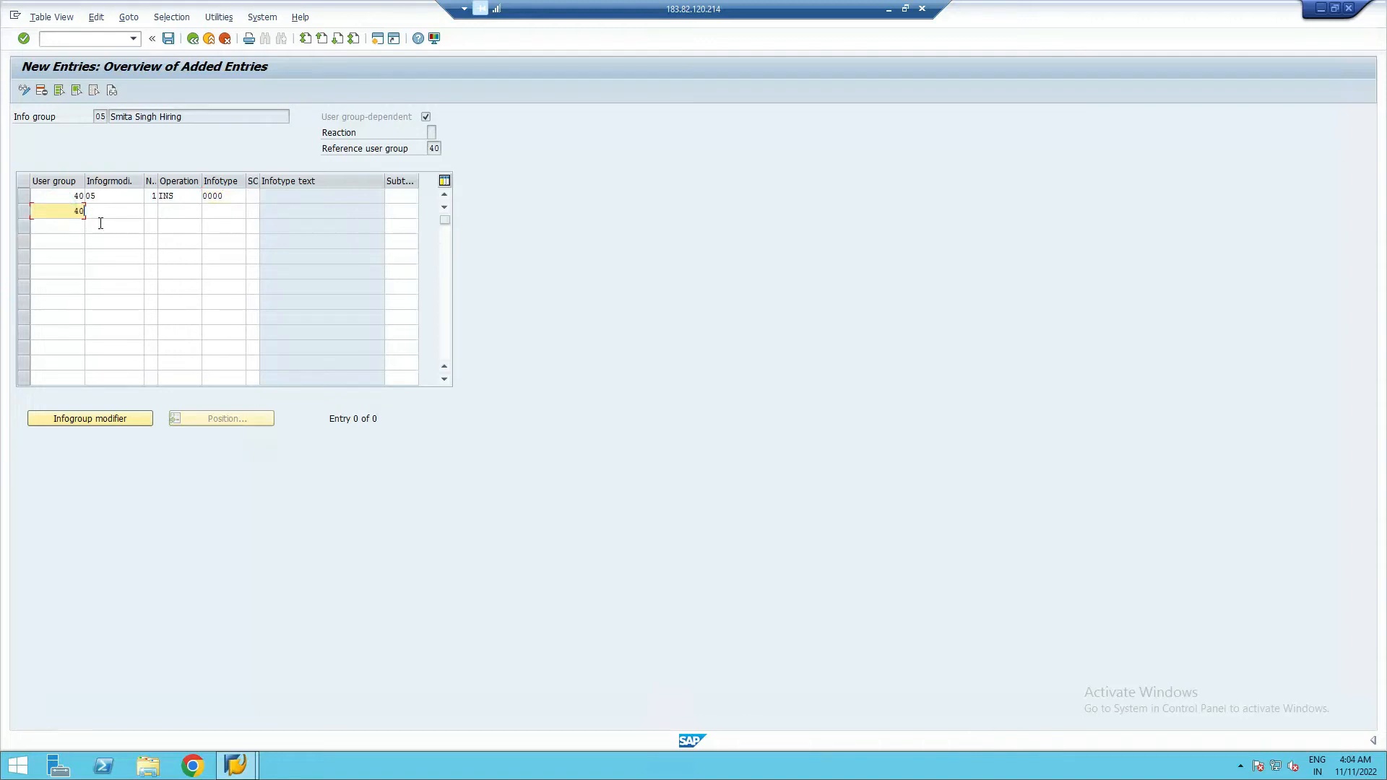
{"action": "left_click", "coordinate": [102, 225]}
{"action": "left_click", "coordinate": [109, 210]}
{"action": "type", "text": "05"}
{"action": "left_click", "coordinate": [153, 211]}
{"action": "type", "text": "2"}
{"action": "left_click", "coordinate": [175, 211]}
{"action": "type", "text": "ins"}
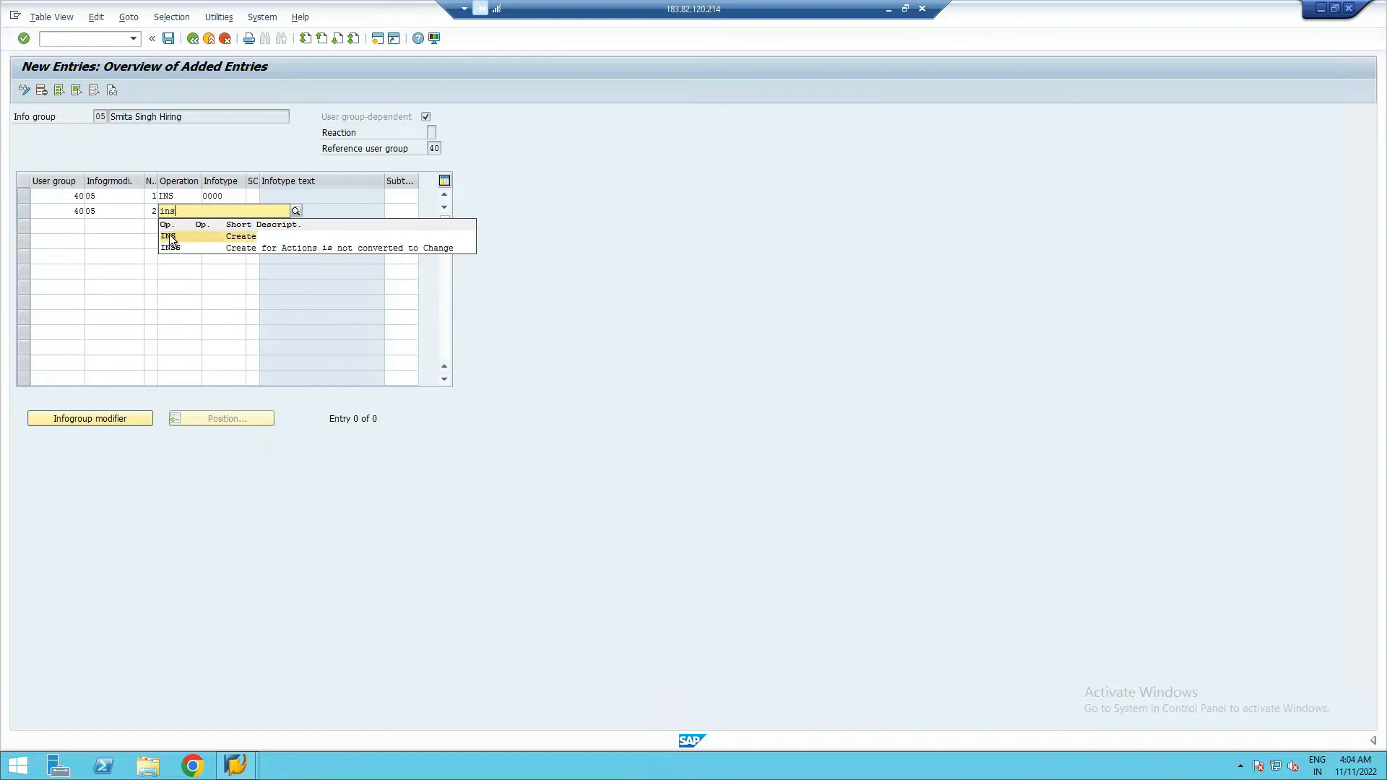
{"action": "left_click", "coordinate": [170, 232]}
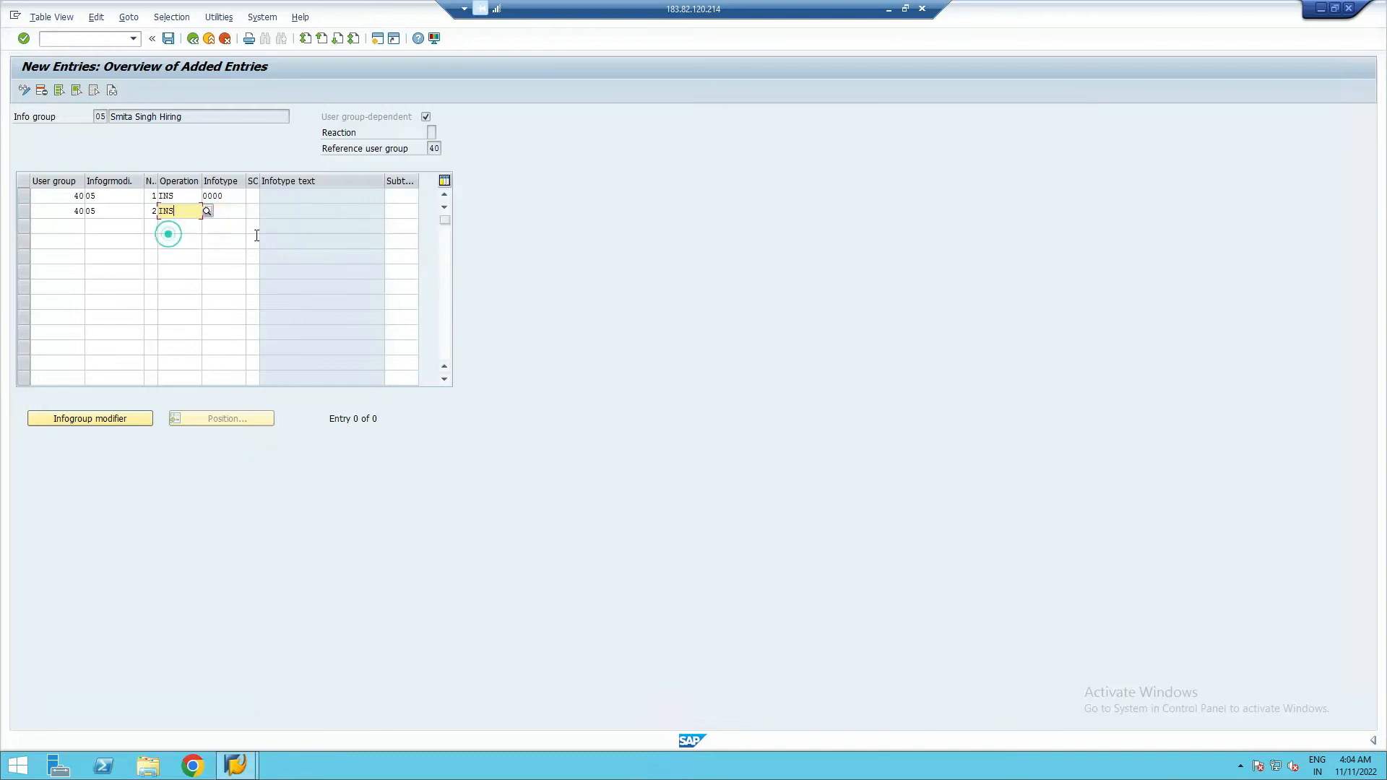
{"action": "left_click", "coordinate": [229, 210]}
{"action": "type", "text": "0"}
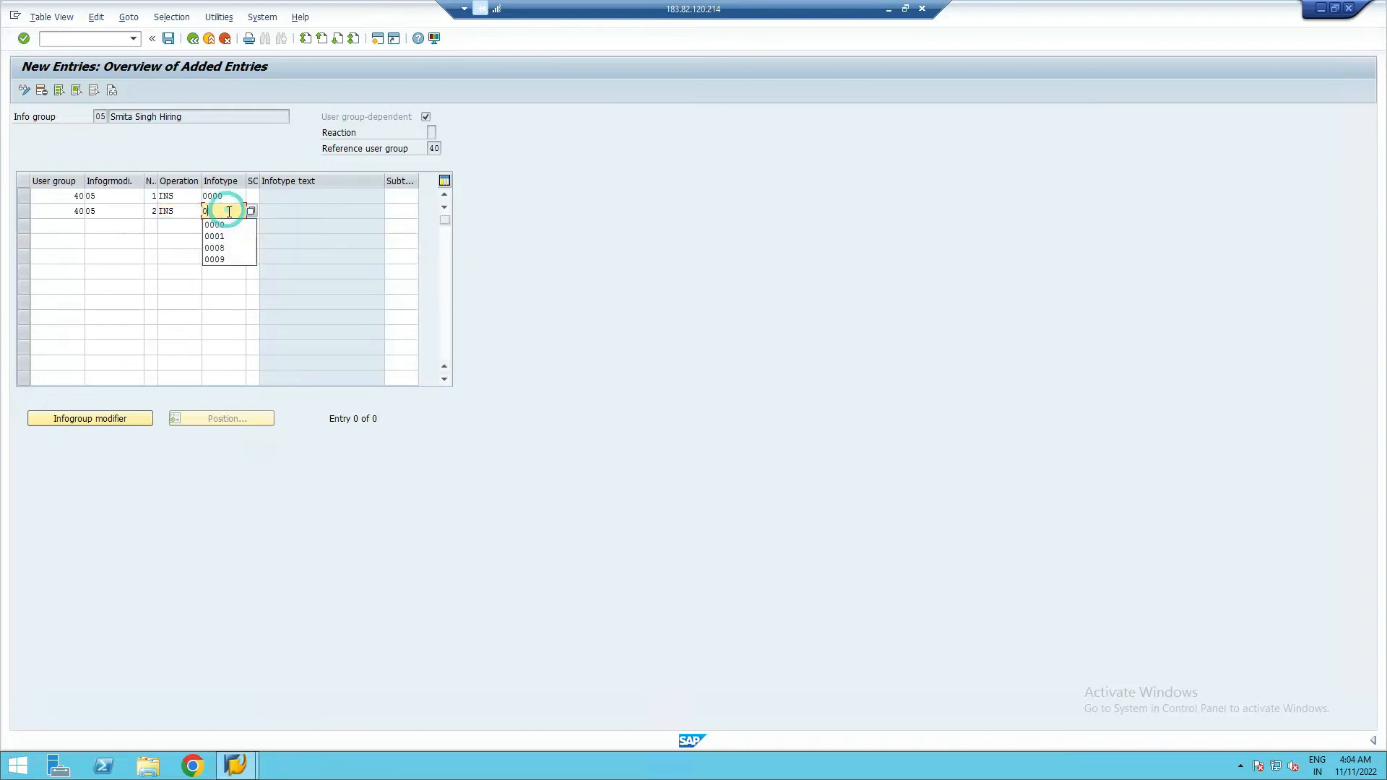
{"action": "type", "text": "001"}
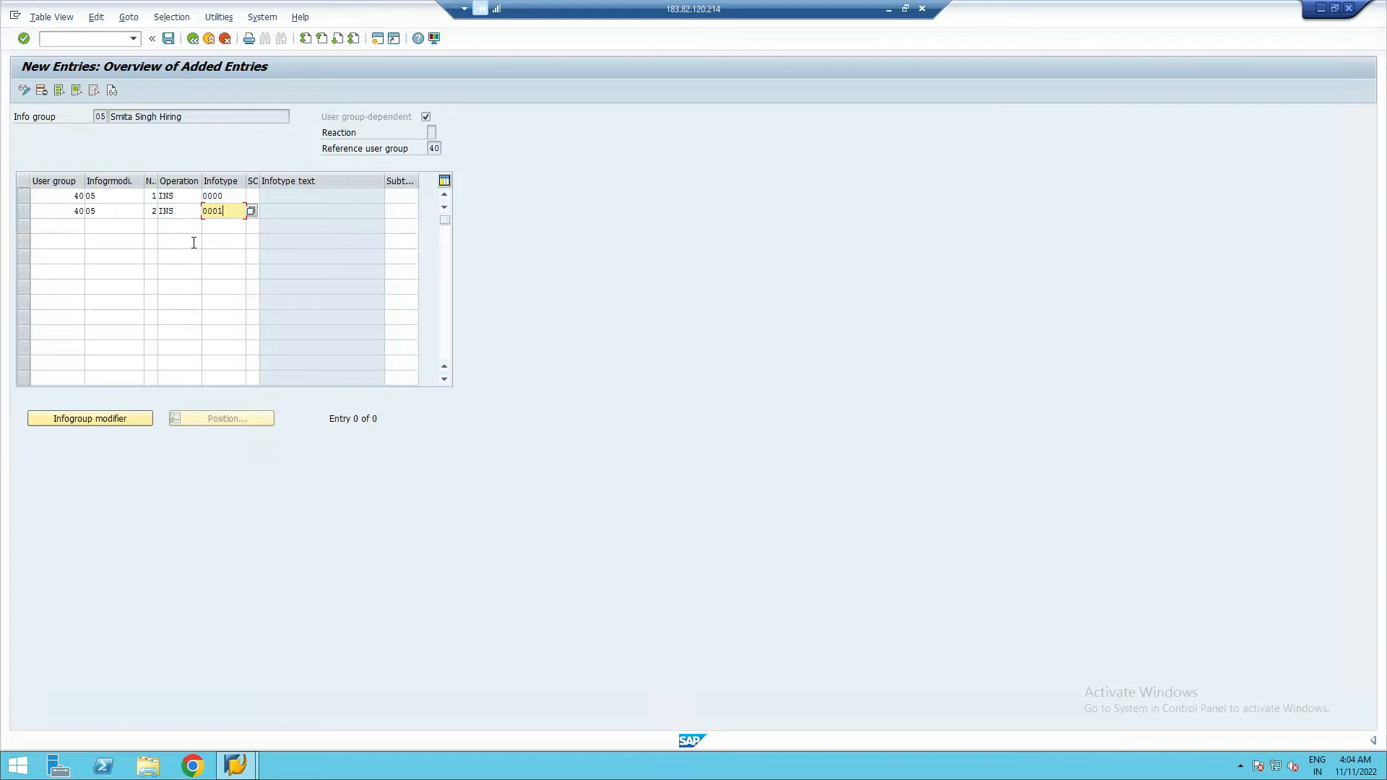
- Fill row 3 with user group 40, modifier 05, number 3, operation INS, infotype 0002
{"action": "left_click", "coordinate": [63, 240]}
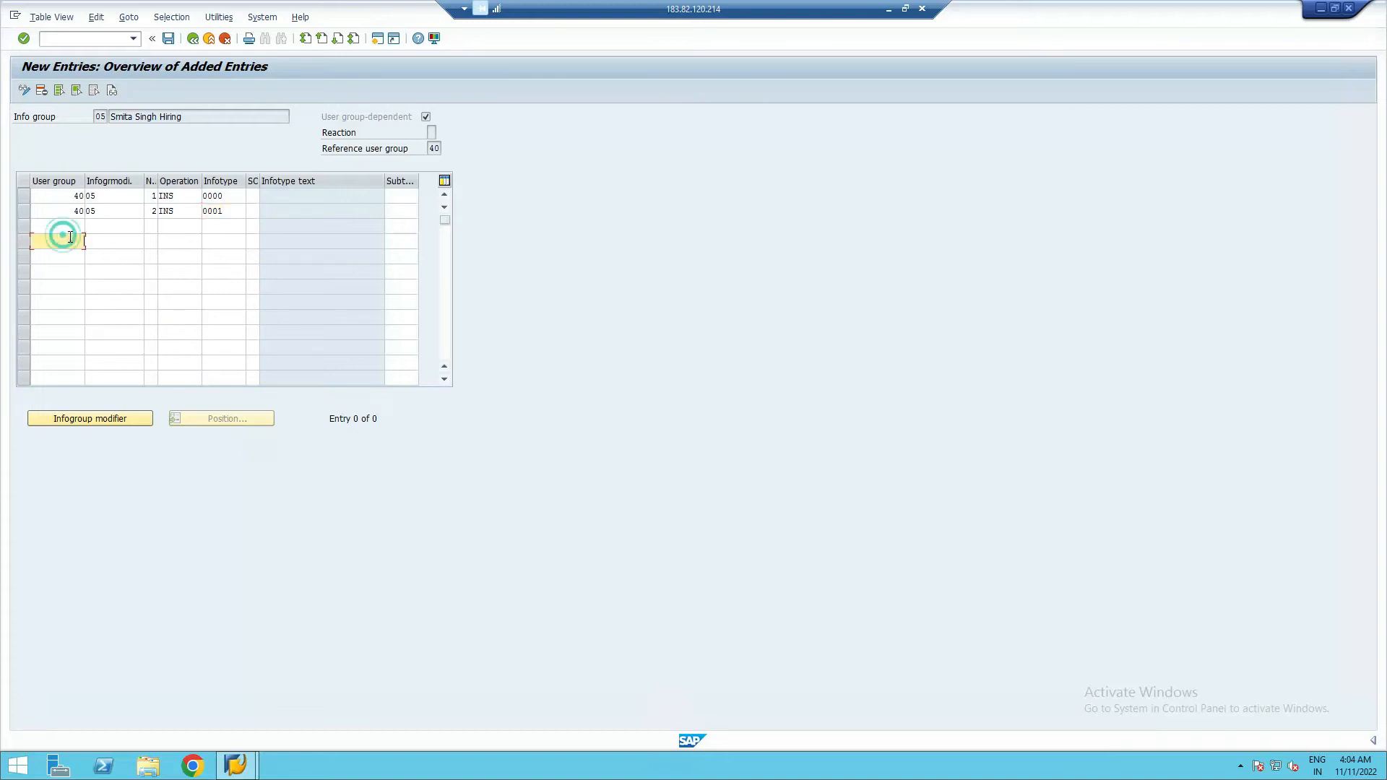
{"action": "left_click", "coordinate": [63, 226]}
{"action": "type", "text": "40"}
{"action": "left_click", "coordinate": [96, 229]}
{"action": "type", "text": "05"}
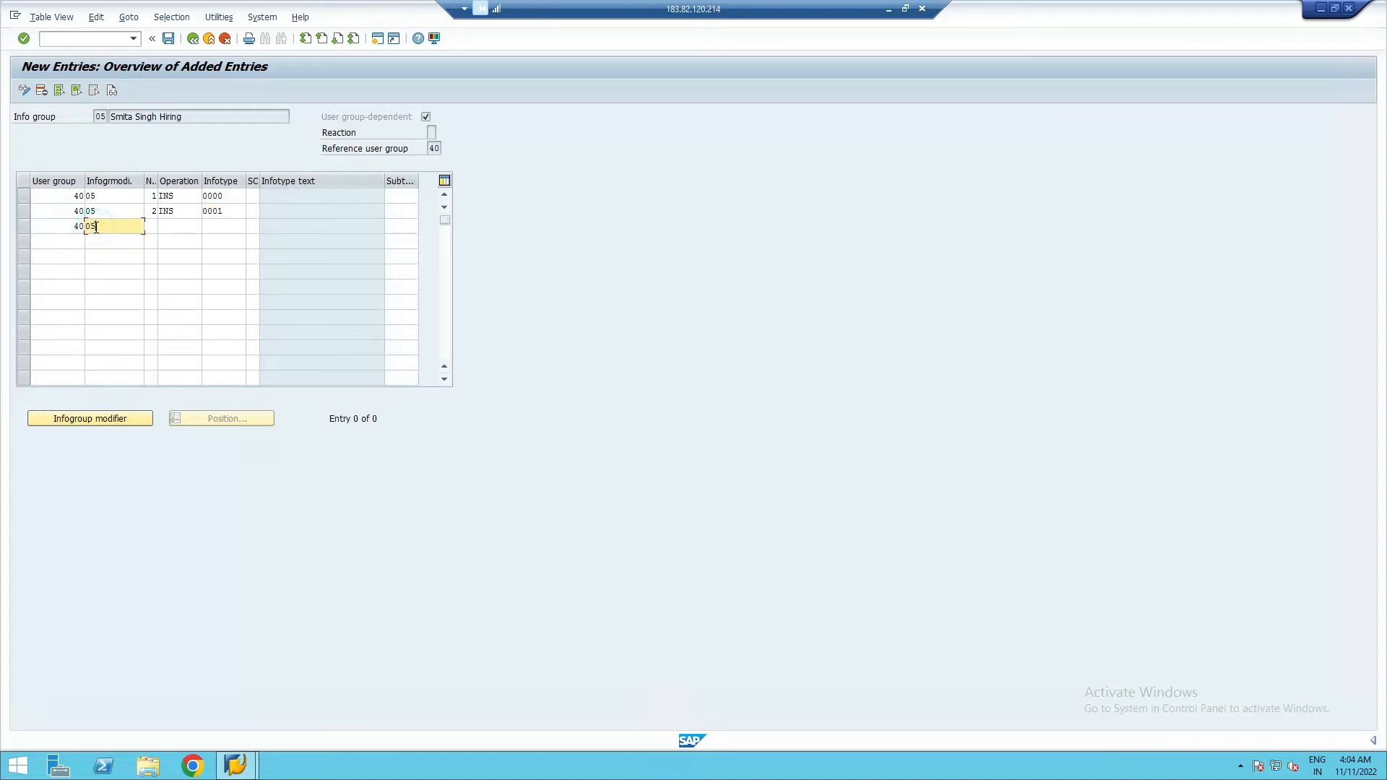
{"action": "left_click", "coordinate": [152, 227]}
{"action": "type", "text": "3"}
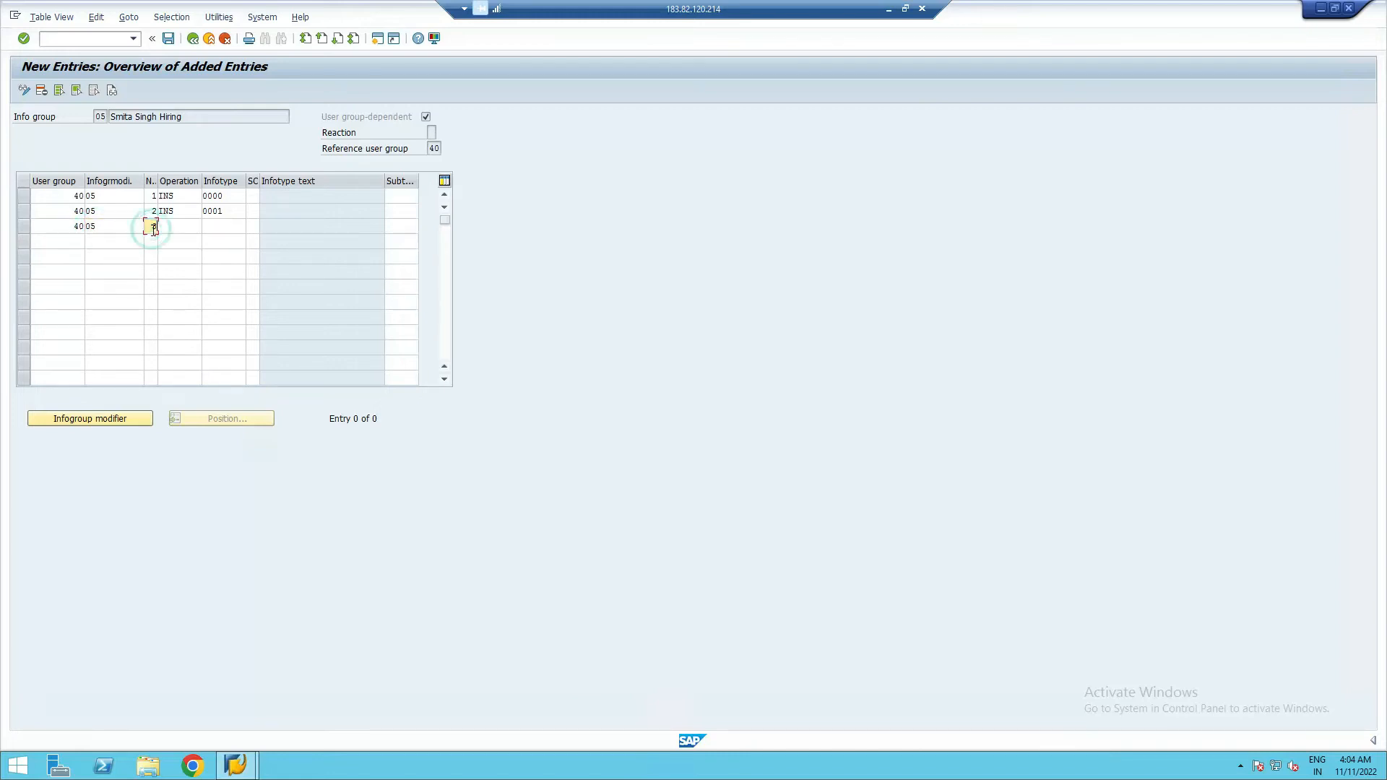
{"action": "left_click", "coordinate": [181, 226]}
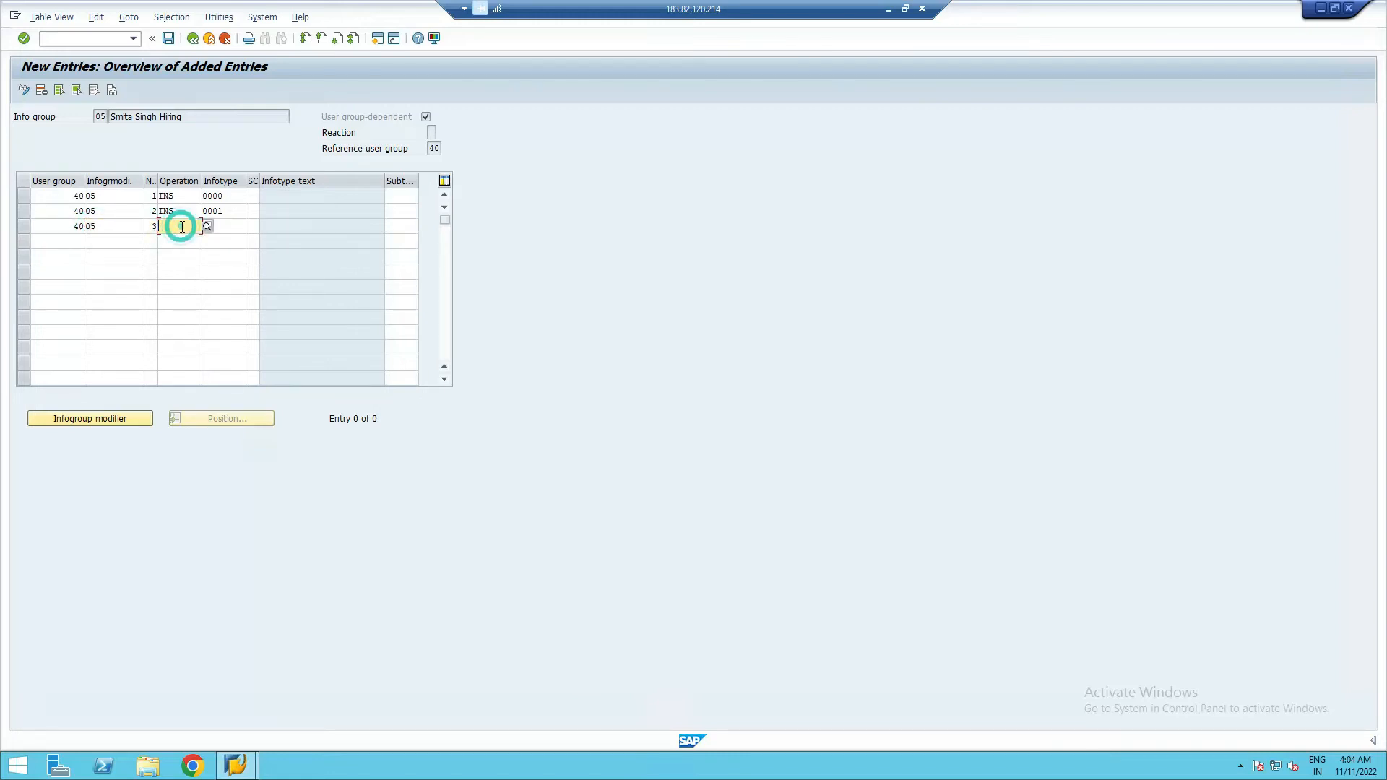
{"action": "type", "text": "INS"}
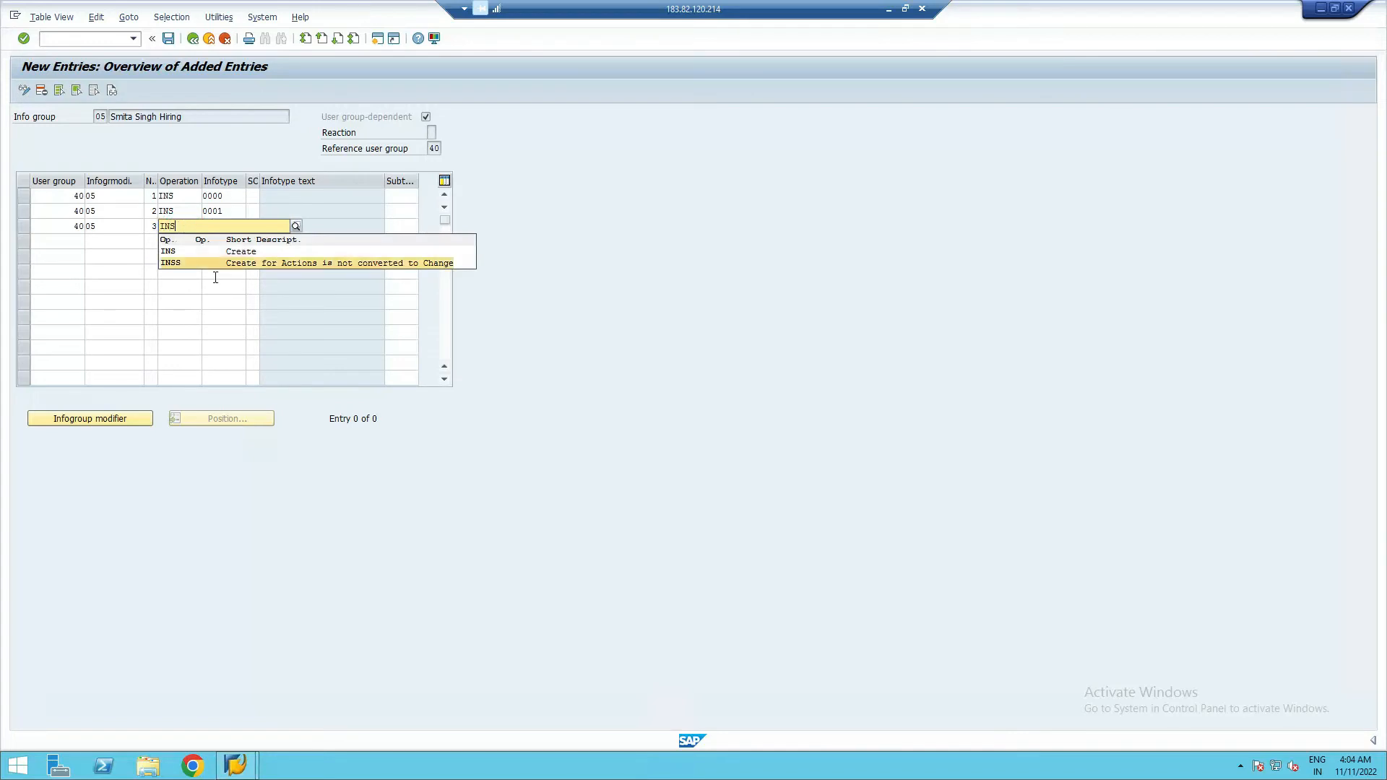
{"action": "left_click", "coordinate": [182, 254]}
{"action": "left_click", "coordinate": [225, 225]}
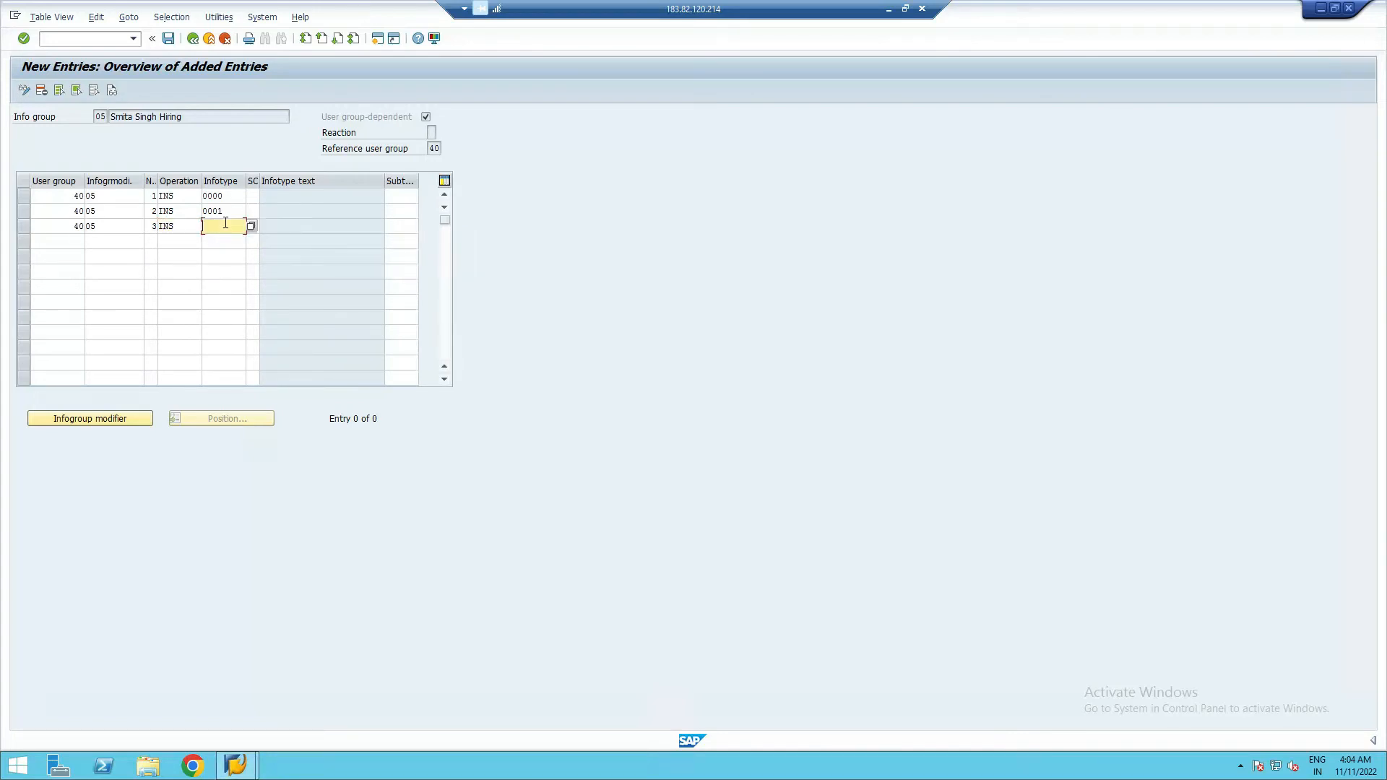
{"action": "type", "text": "0002"}
- Fill row 4 with user group 40, modifier 05, number 04 and infotype 0006
{"action": "left_click", "coordinate": [63, 244]}
{"action": "left_click", "coordinate": [107, 246]}
{"action": "type", "text": "05"}
{"action": "left_click", "coordinate": [151, 243]}
{"action": "type", "text": "0"}
{"action": "type", "text": "4"}
{"action": "left_click", "coordinate": [212, 241]}
{"action": "type", "text": "000"}
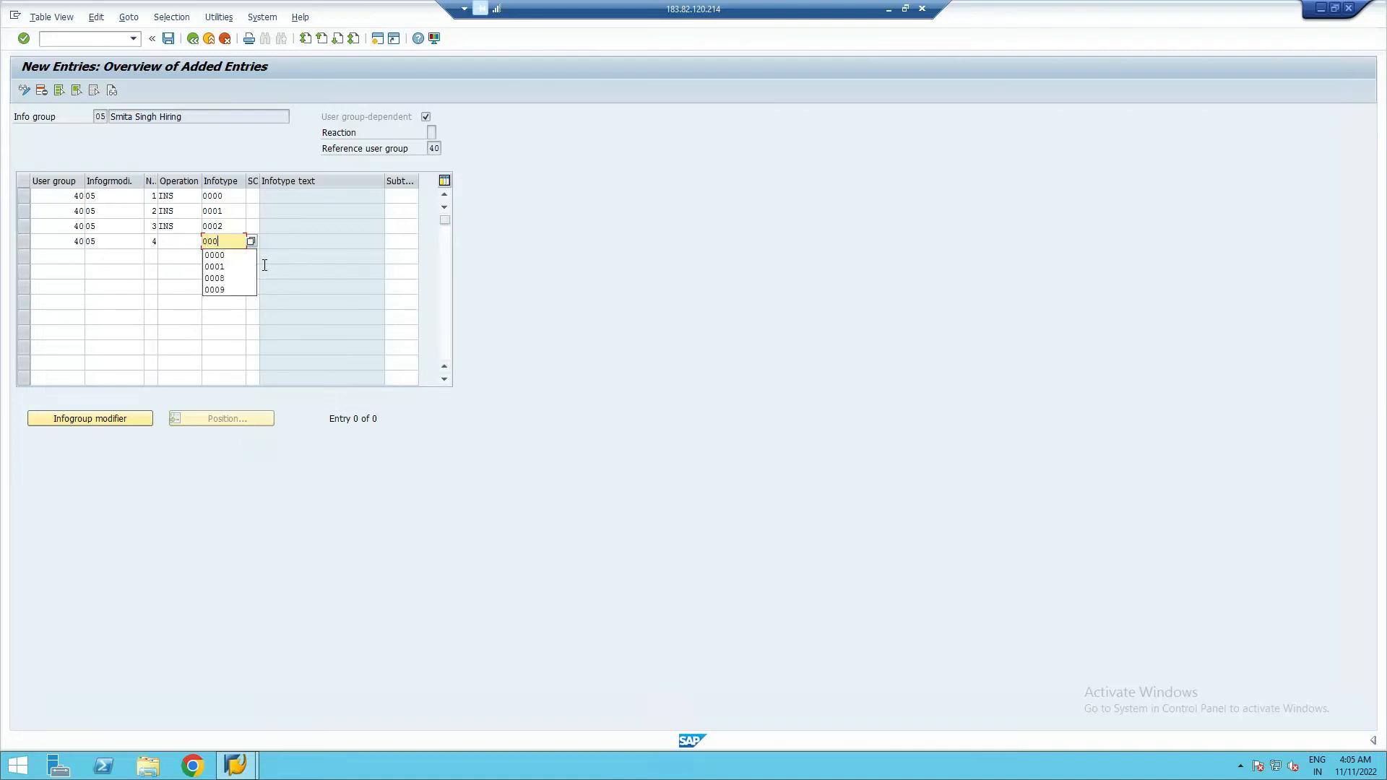
{"action": "type", "text": "6"}
- Enter infotypes 0007, 0008 and 0009 in rows 5–7, and set row 4's operation to INS
{"action": "left_click", "coordinate": [216, 258]}
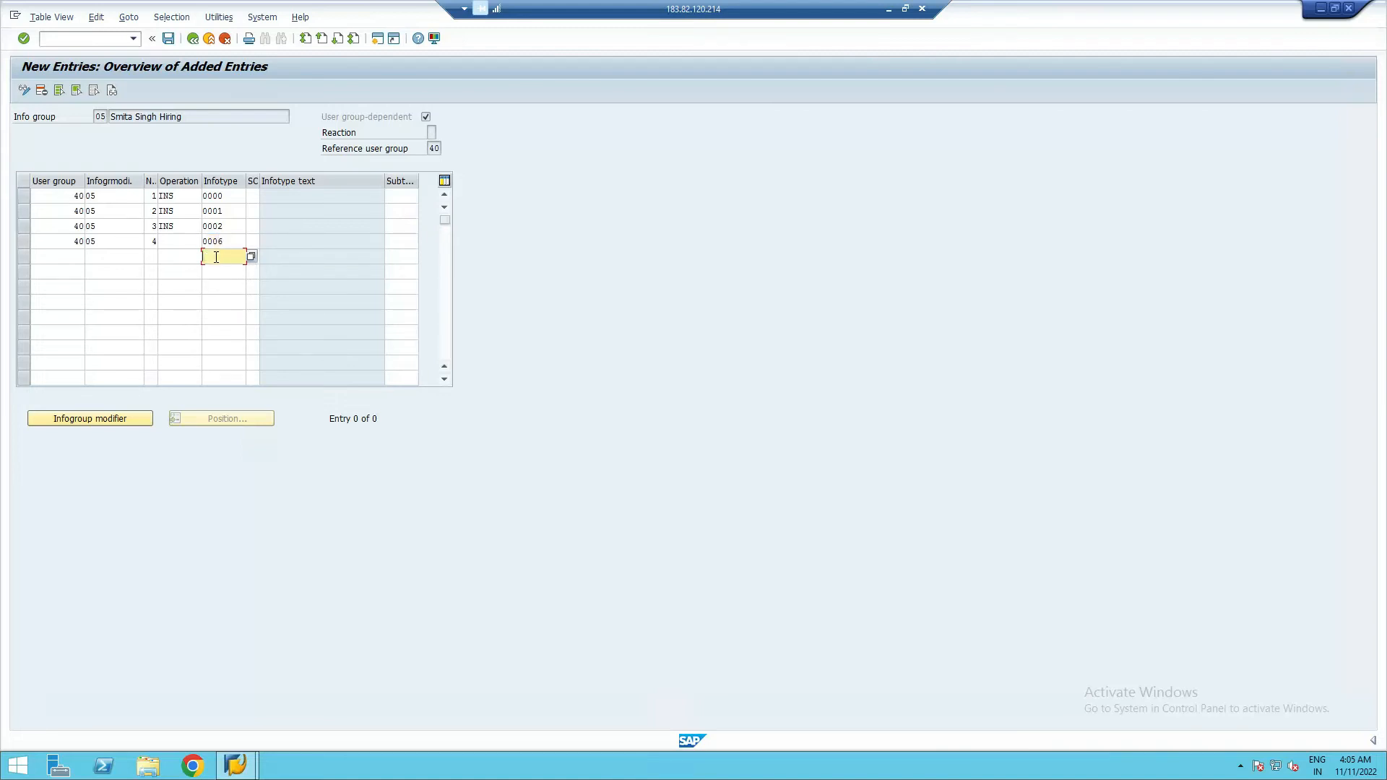
{"action": "type", "text": "0000"}
{"action": "key", "text": "BackSpace"}
{"action": "type", "text": "7"}
{"action": "left_click", "coordinate": [223, 270]}
{"action": "type", "text": "0"}
{"action": "left_click", "coordinate": [223, 302]}
{"action": "left_click", "coordinate": [223, 286]}
{"action": "type", "text": "000"}
{"action": "left_click", "coordinate": [181, 240]}
{"action": "type", "text": "ins"}
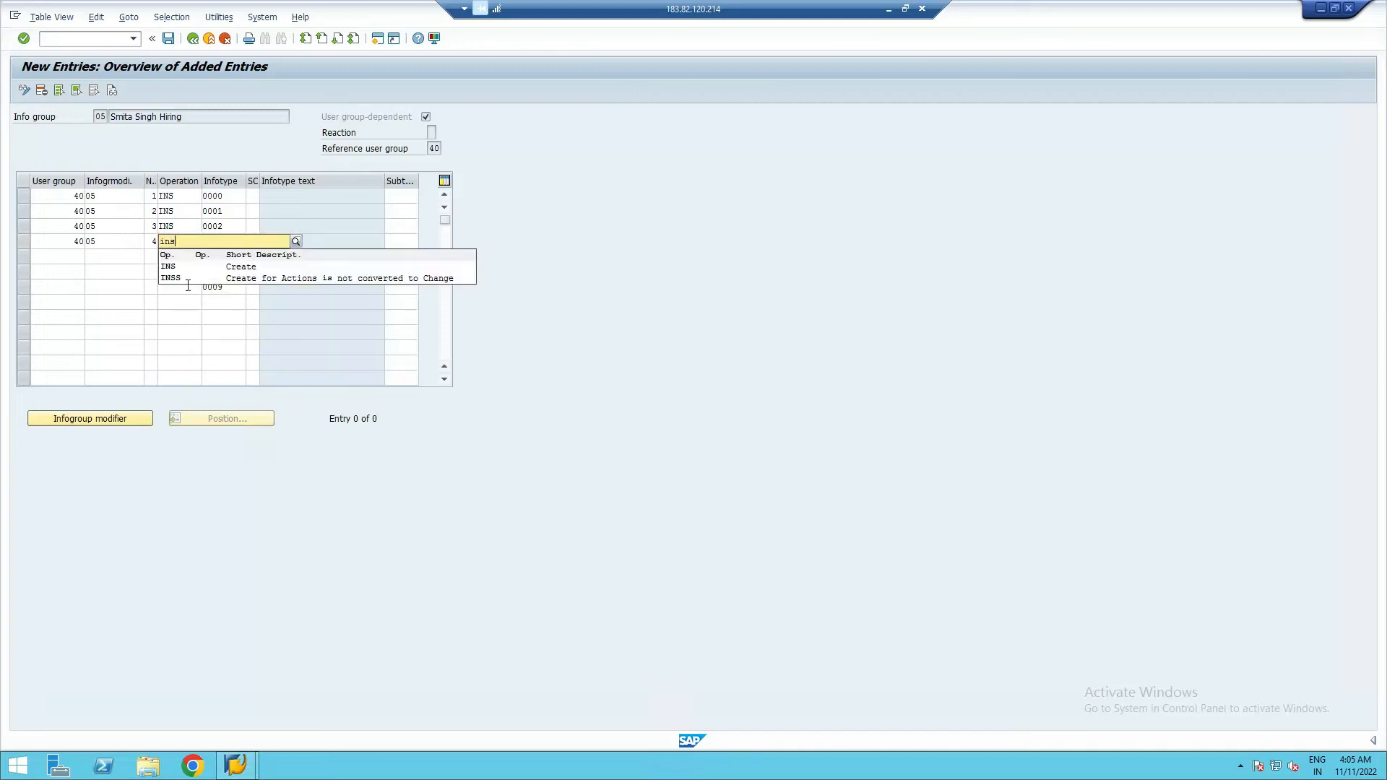
{"action": "left_click", "coordinate": [175, 265]}
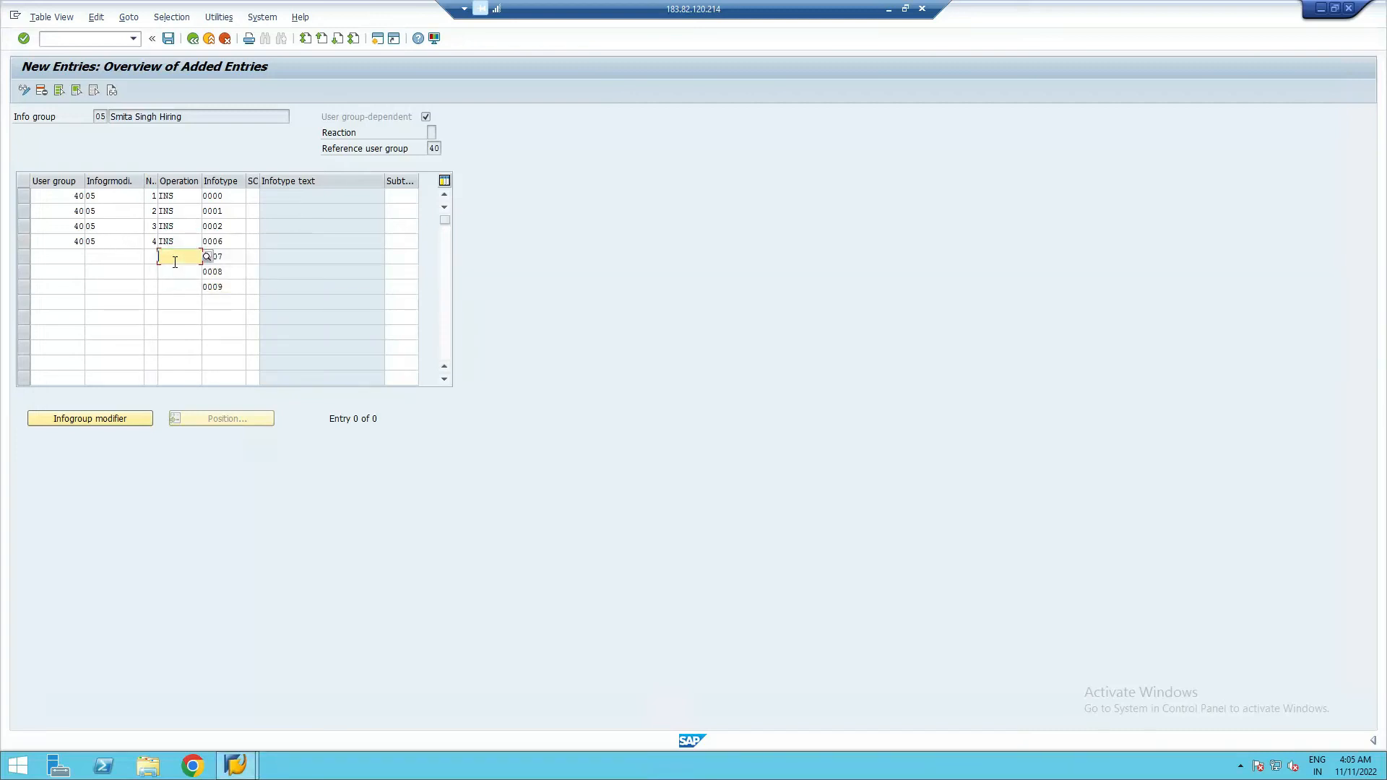
- Set the operation of rows 5, 6 and 7 to INS (Create)
{"action": "left_click", "coordinate": [175, 257]}
{"action": "type", "text": "inss"}
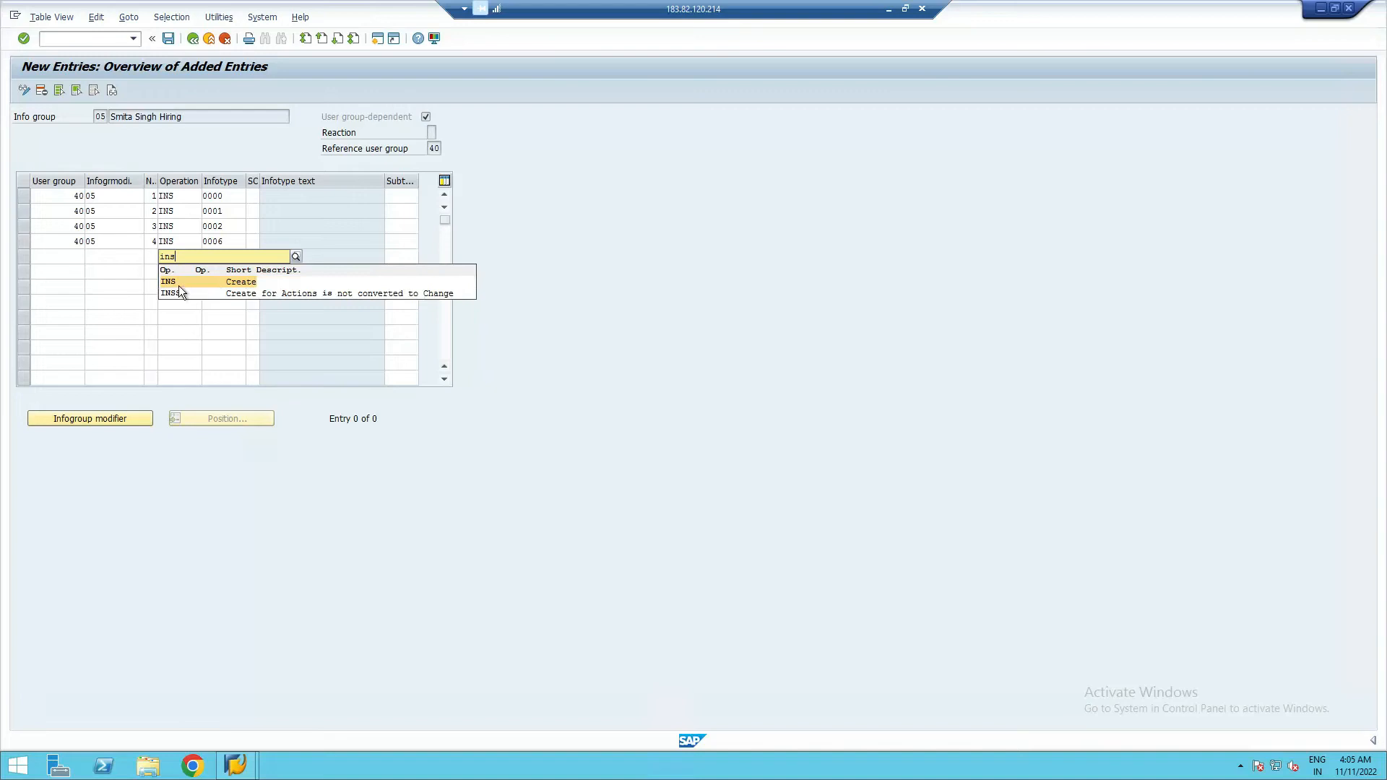
{"action": "left_click", "coordinate": [180, 281]}
{"action": "left_click", "coordinate": [177, 272]}
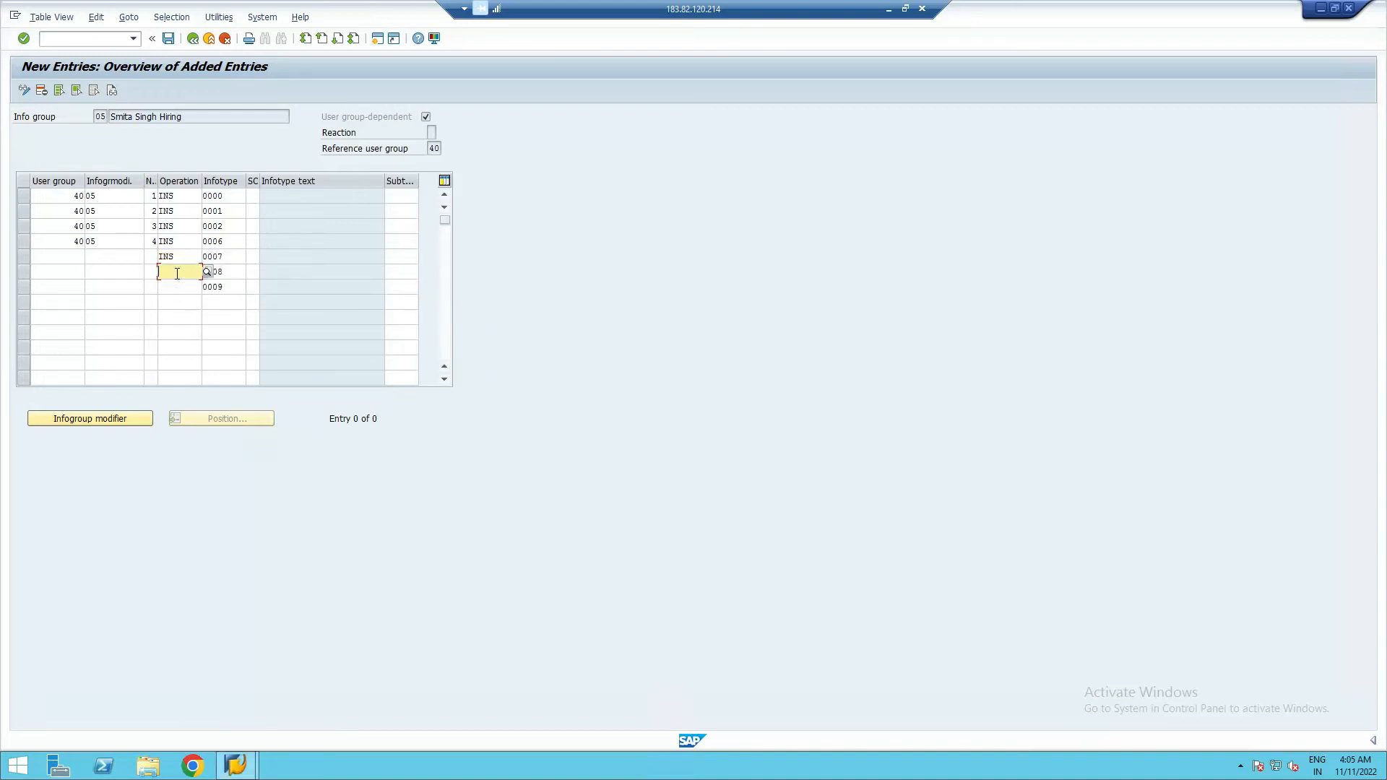
{"action": "type", "text": "ins"}
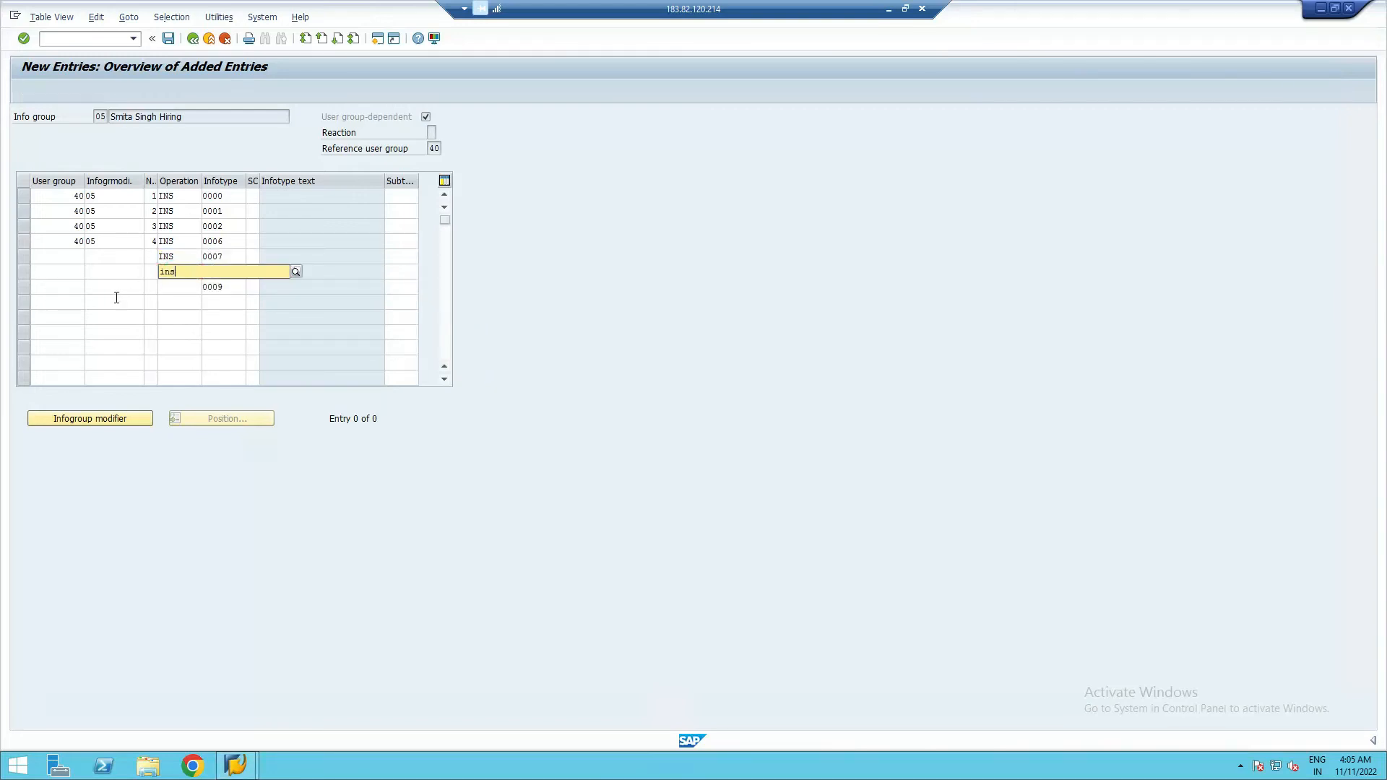
{"action": "left_click", "coordinate": [175, 297]}
{"action": "left_click", "coordinate": [177, 287]}
{"action": "type", "text": "ins"}
{"action": "left_click", "coordinate": [168, 312]}
- Number rows 5–7 as 5, 6 and 7, and give each infogroup modifier 05
{"action": "left_click", "coordinate": [147, 262]}
{"action": "type", "text": "5"}
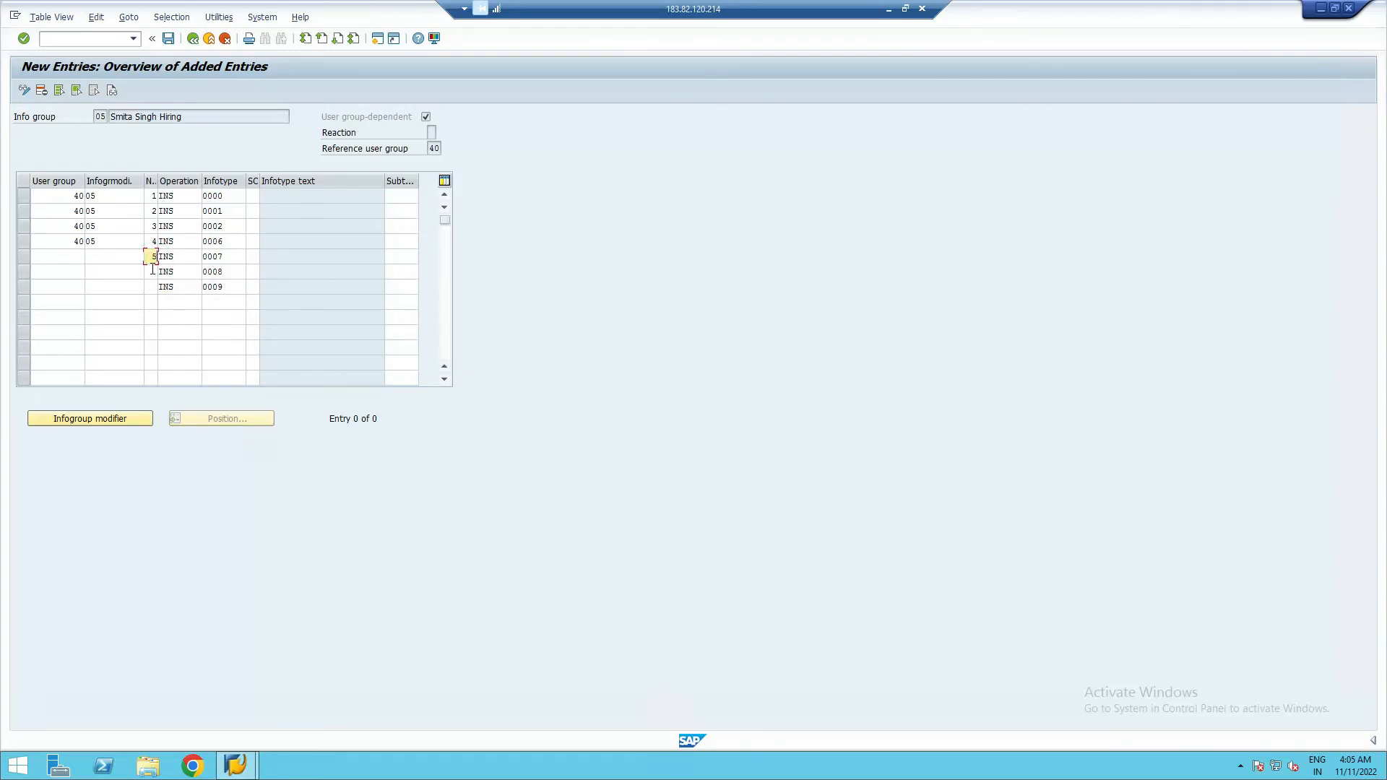
{"action": "left_click", "coordinate": [150, 273]}
{"action": "type", "text": "6"}
{"action": "left_click", "coordinate": [152, 287]}
{"action": "type", "text": "7"}
{"action": "left_click", "coordinate": [102, 256]}
{"action": "type", "text": "05"}
{"action": "left_click", "coordinate": [112, 273]}
{"action": "type", "text": "05"}
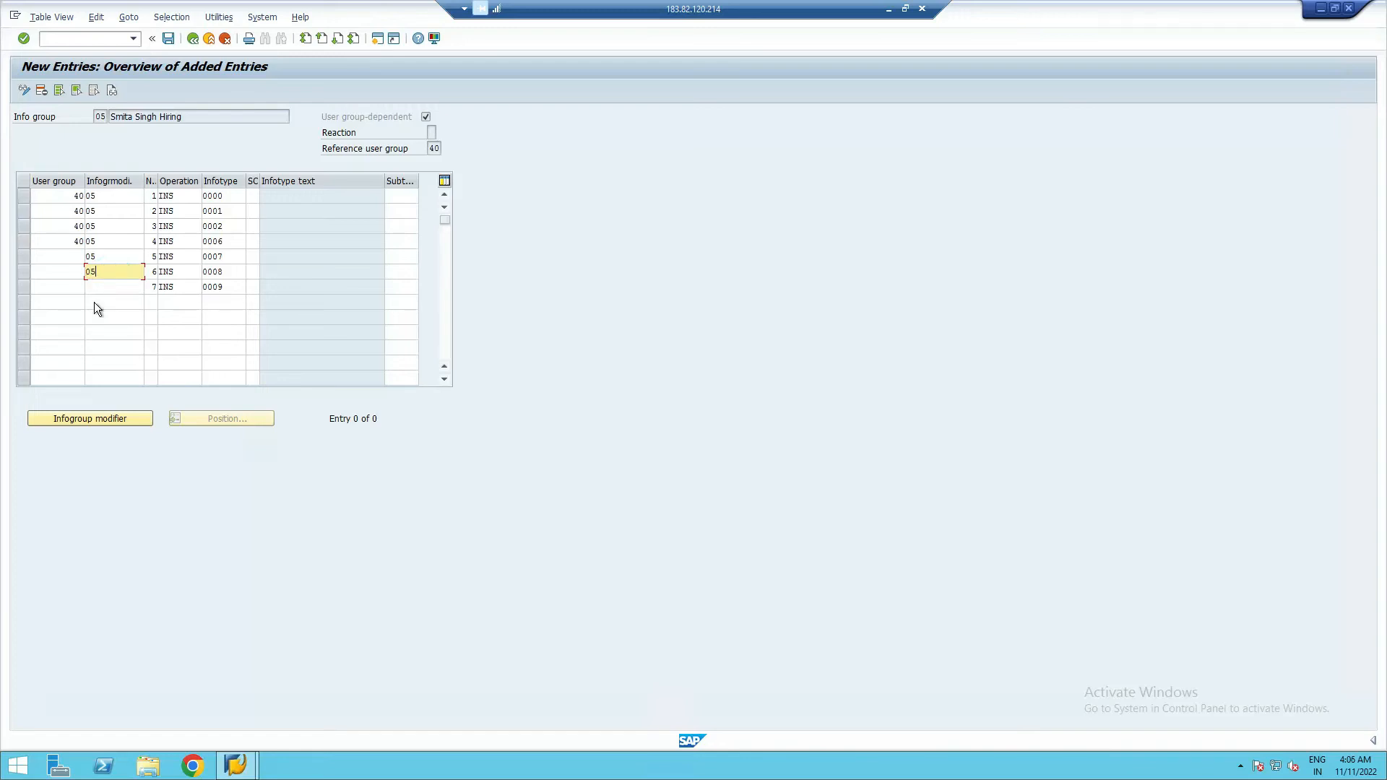
{"action": "left_click", "coordinate": [94, 286]}
{"action": "type", "text": "05"}
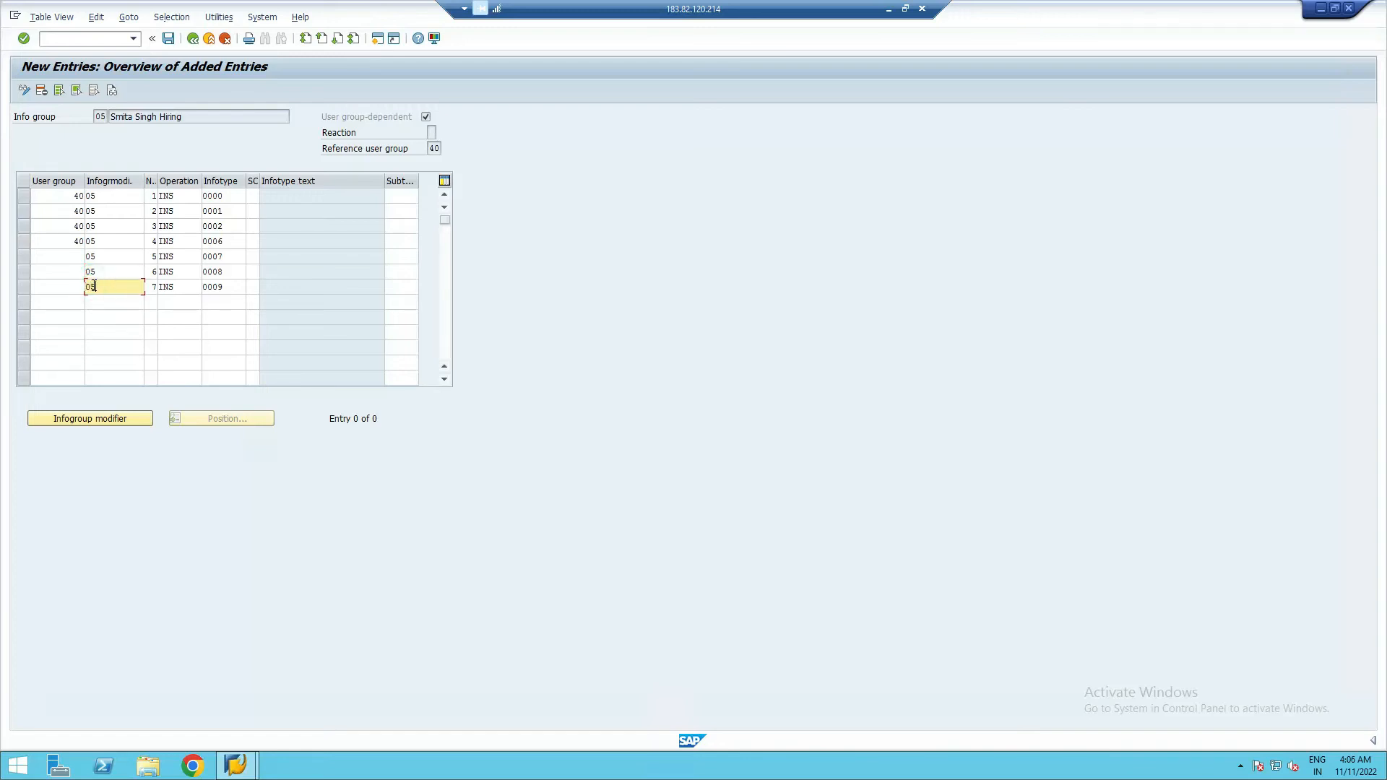
- Enter user group 40 for rows 5–7 and validate all seven rows
{"action": "left_click", "coordinate": [69, 250]}
{"action": "type", "text": "40"}
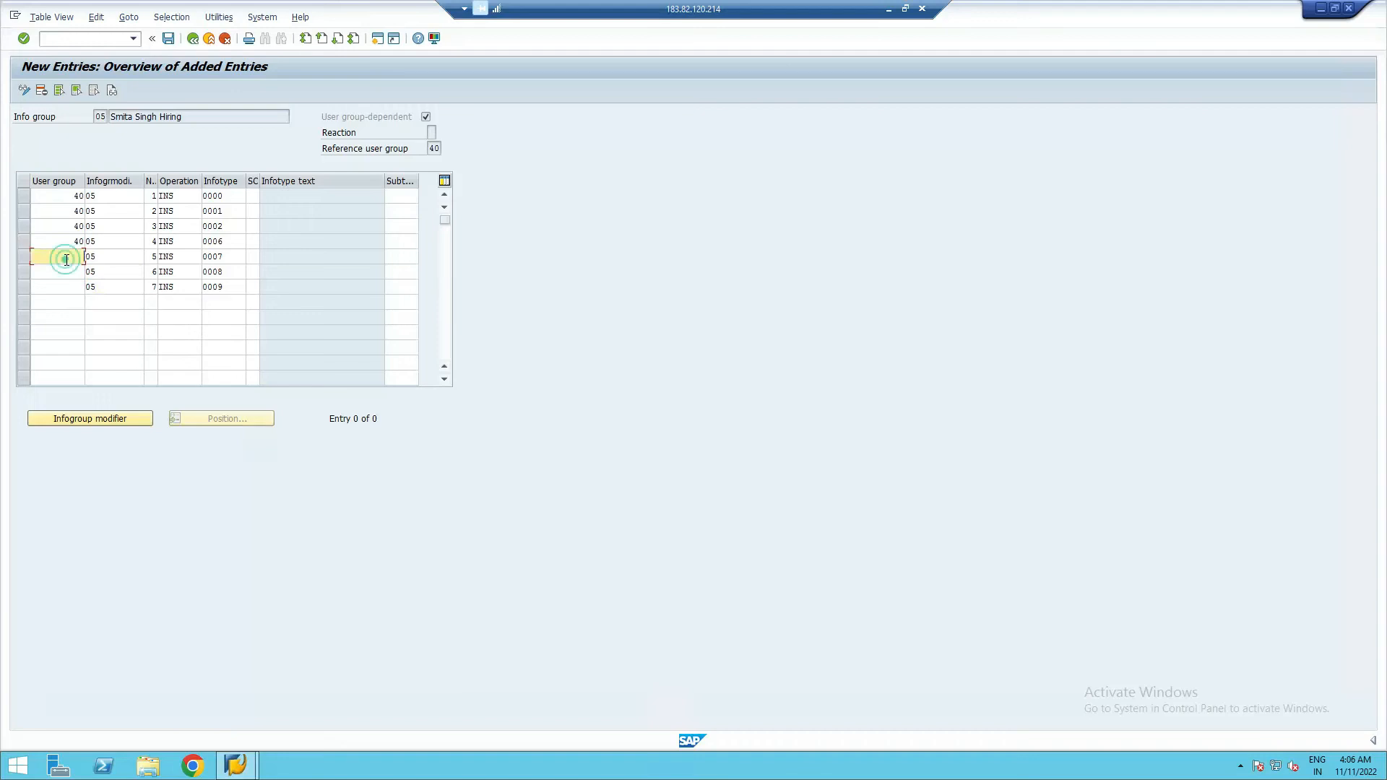
{"action": "left_click", "coordinate": [69, 275]}
{"action": "type", "text": "40"}
{"action": "left_click", "coordinate": [69, 287]}
{"action": "type", "text": "4"}
{"action": "left_click", "coordinate": [242, 287]}
{"action": "key", "text": "Return"}
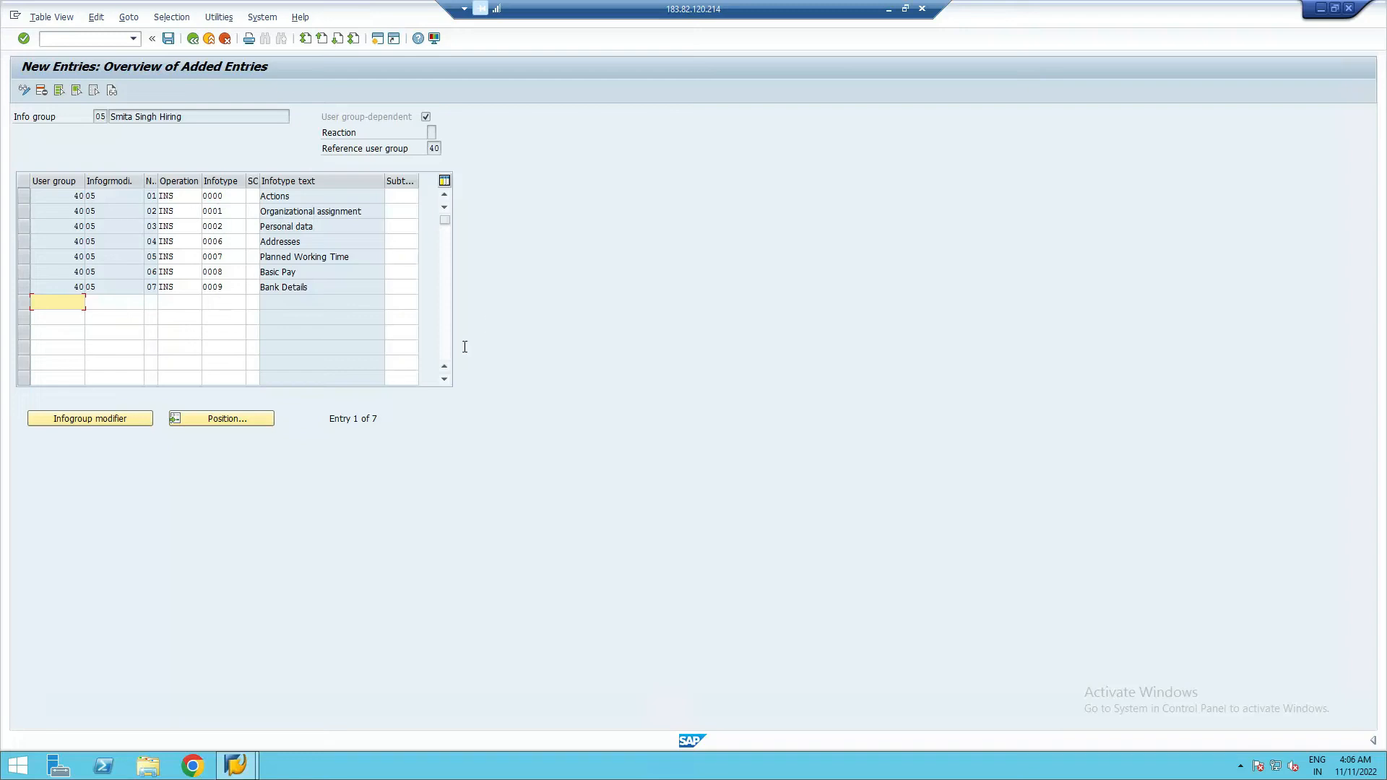
- Save the info group 05 entries under the customizing request and go back to the overview
{"action": "left_click", "coordinate": [168, 40]}
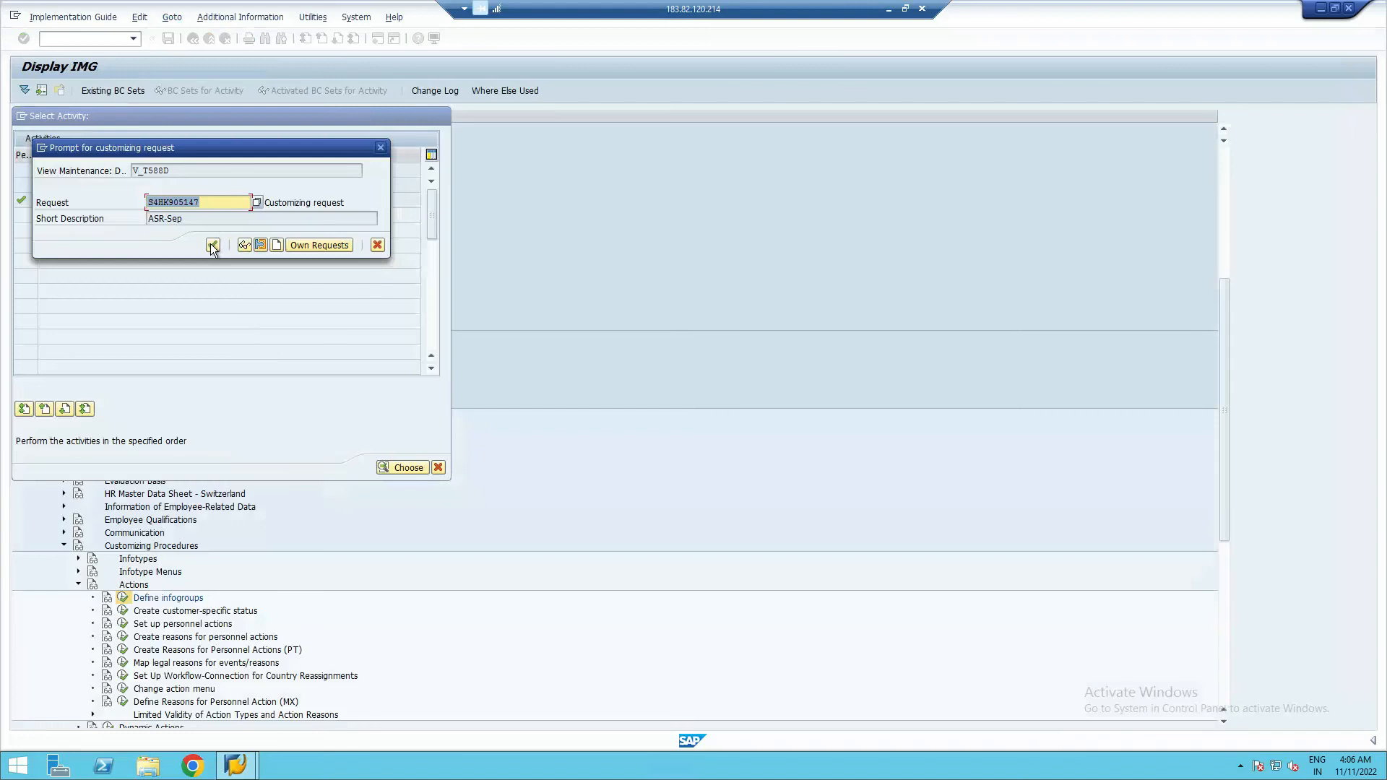
{"action": "left_click", "coordinate": [212, 246]}
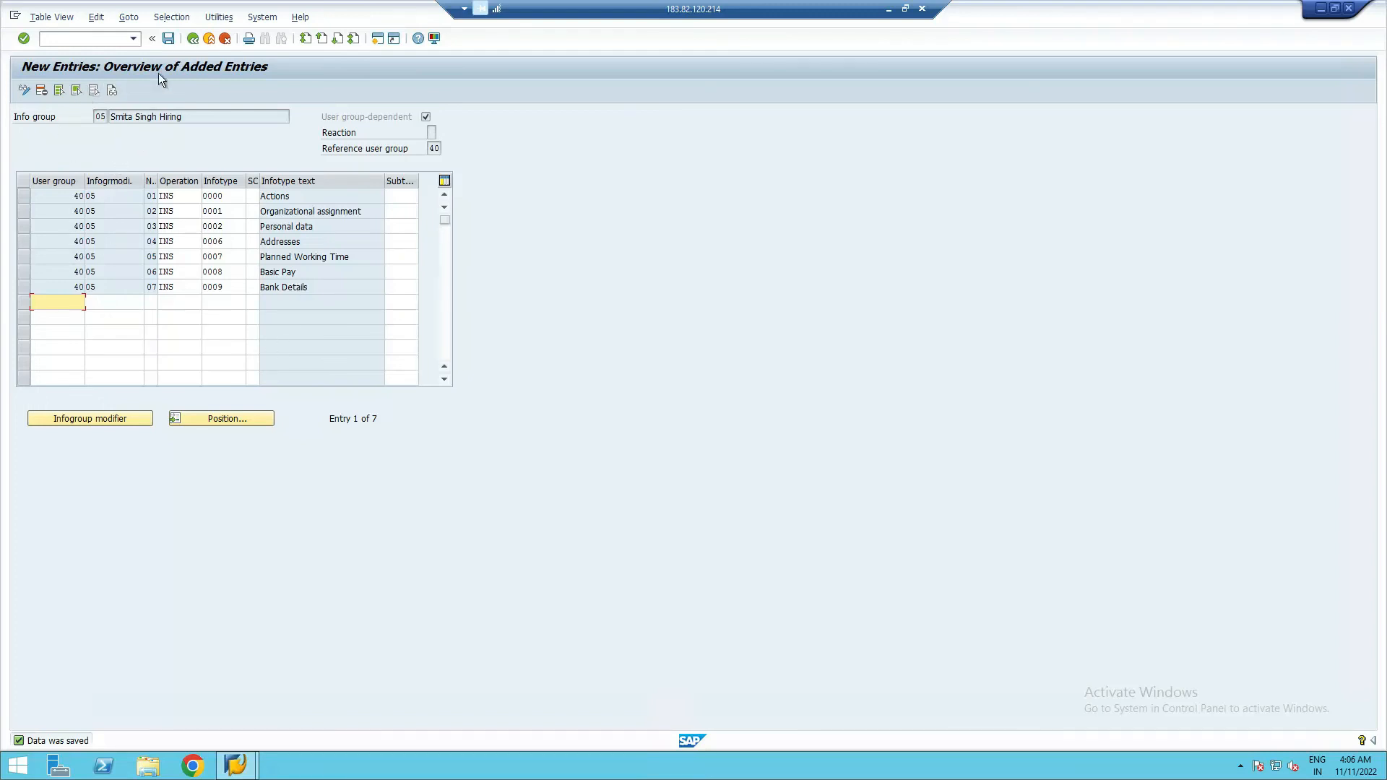
{"action": "left_click", "coordinate": [193, 38]}
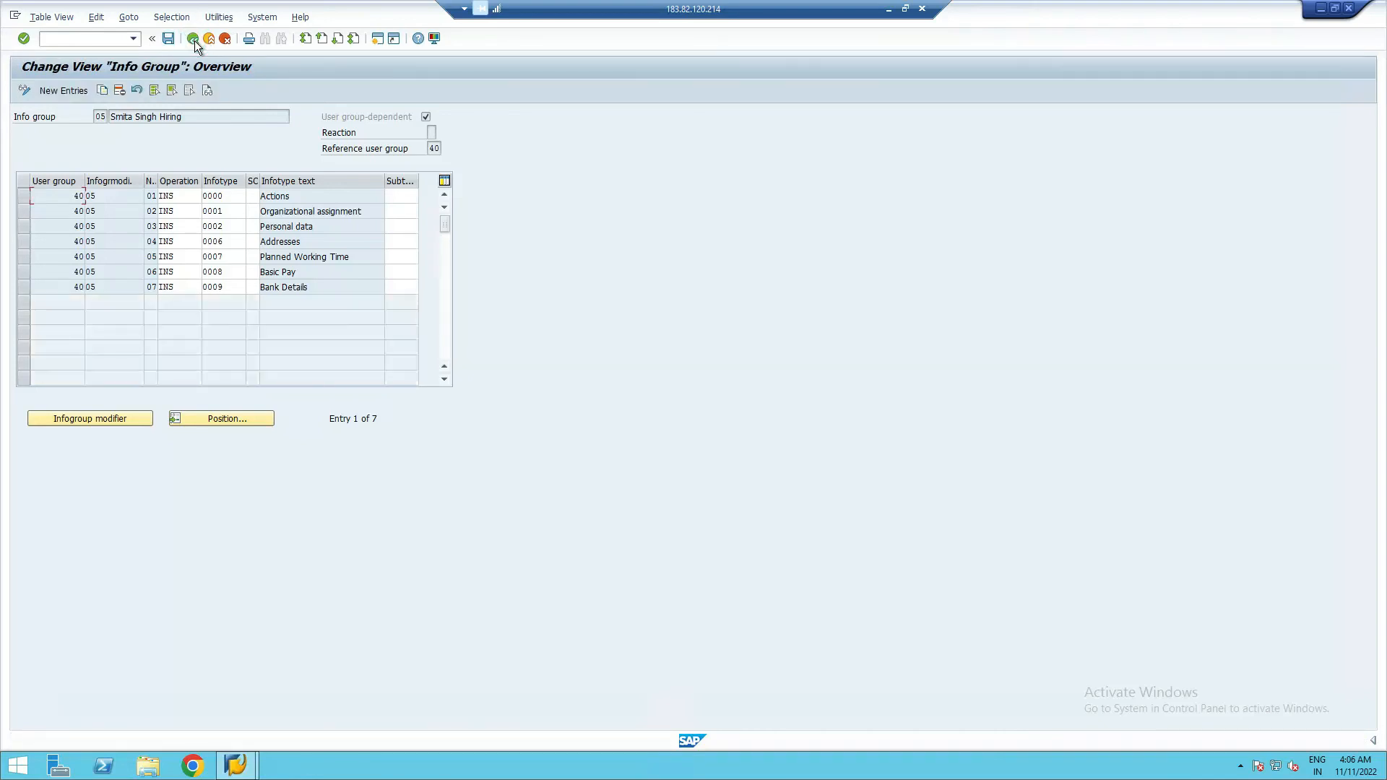
- Open the Info group activity for work area 06
{"action": "left_click", "coordinate": [193, 39]}
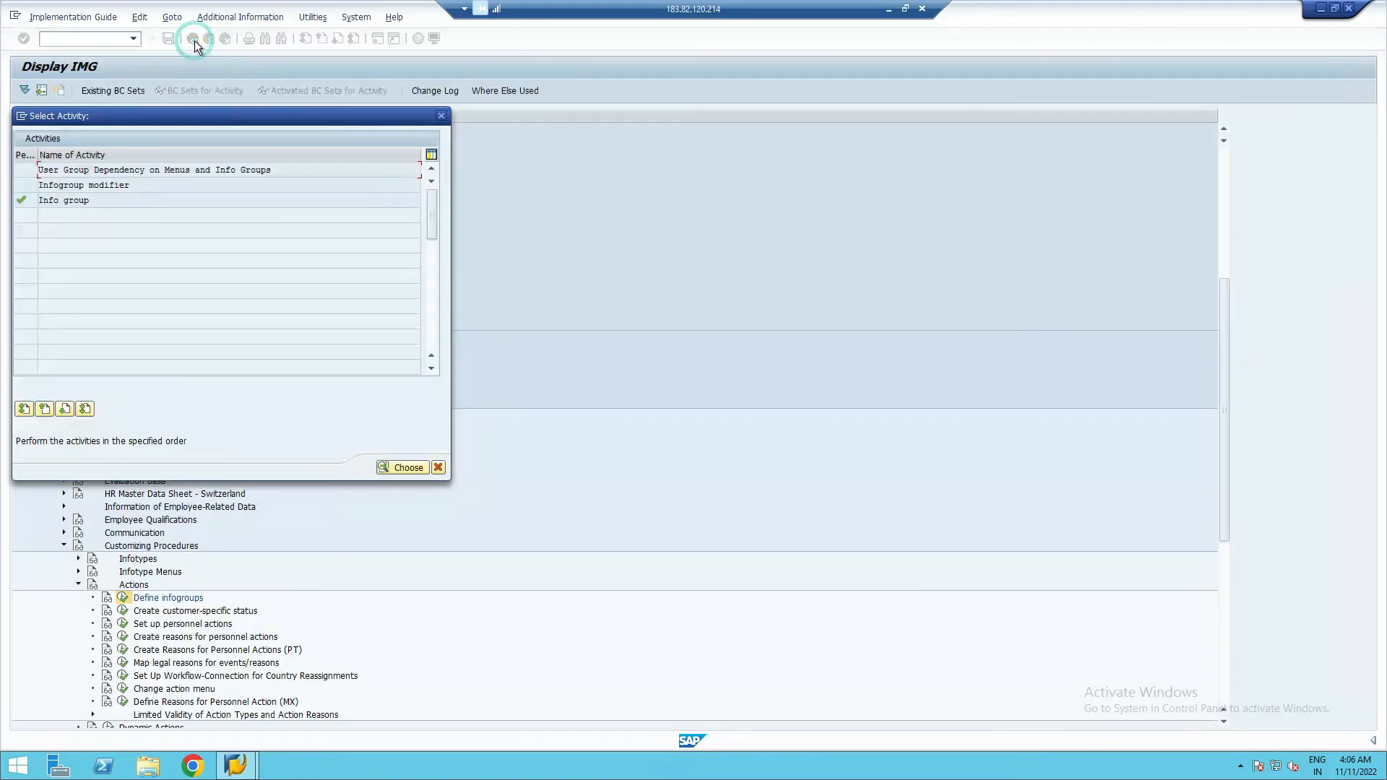
{"action": "double_click", "coordinate": [68, 201]}
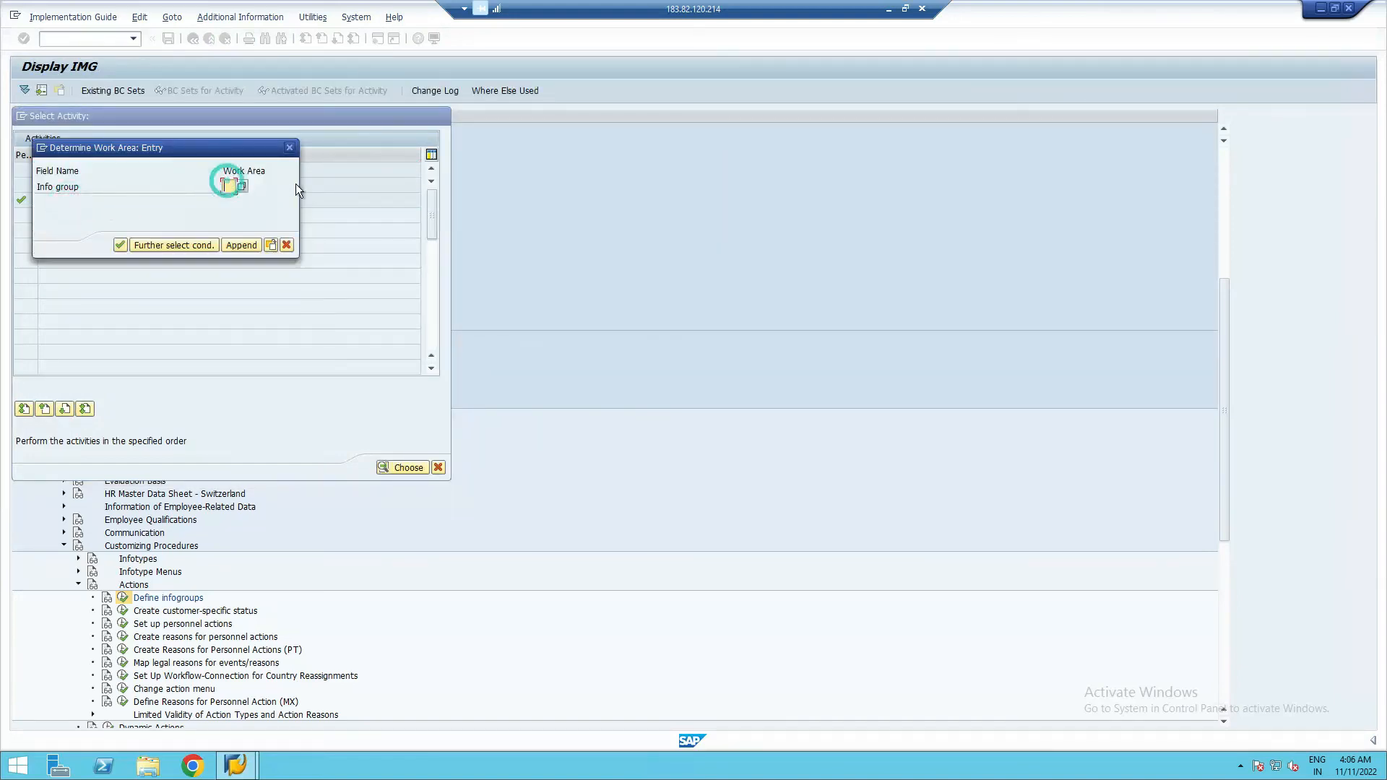
{"action": "type", "text": "06"}
{"action": "left_click", "coordinate": [119, 246]}
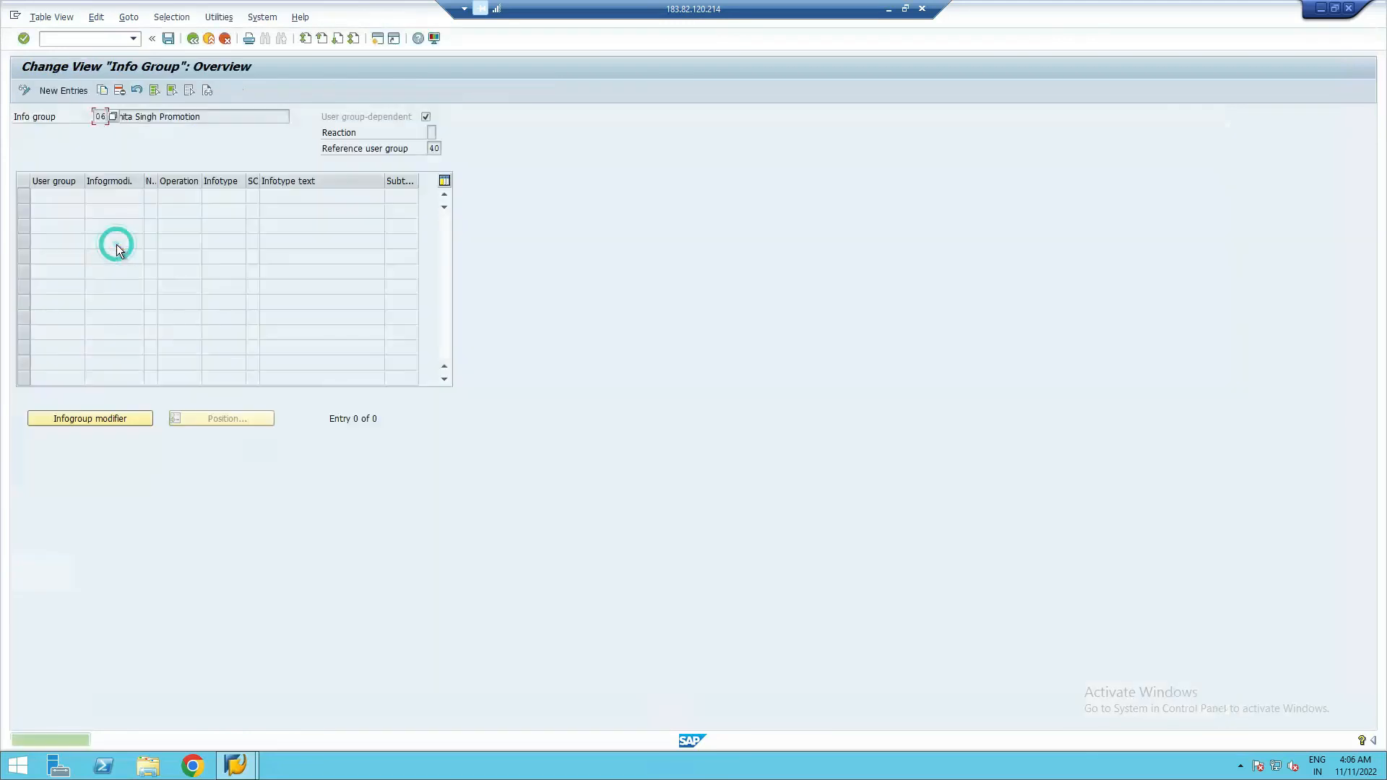
- Start New Entries for info group 06 with user group 40 in the first row
{"action": "left_click", "coordinate": [56, 92]}
{"action": "type", "text": "40"}
{"action": "left_click", "coordinate": [106, 199]}
{"action": "left_click", "coordinate": [106, 198]}
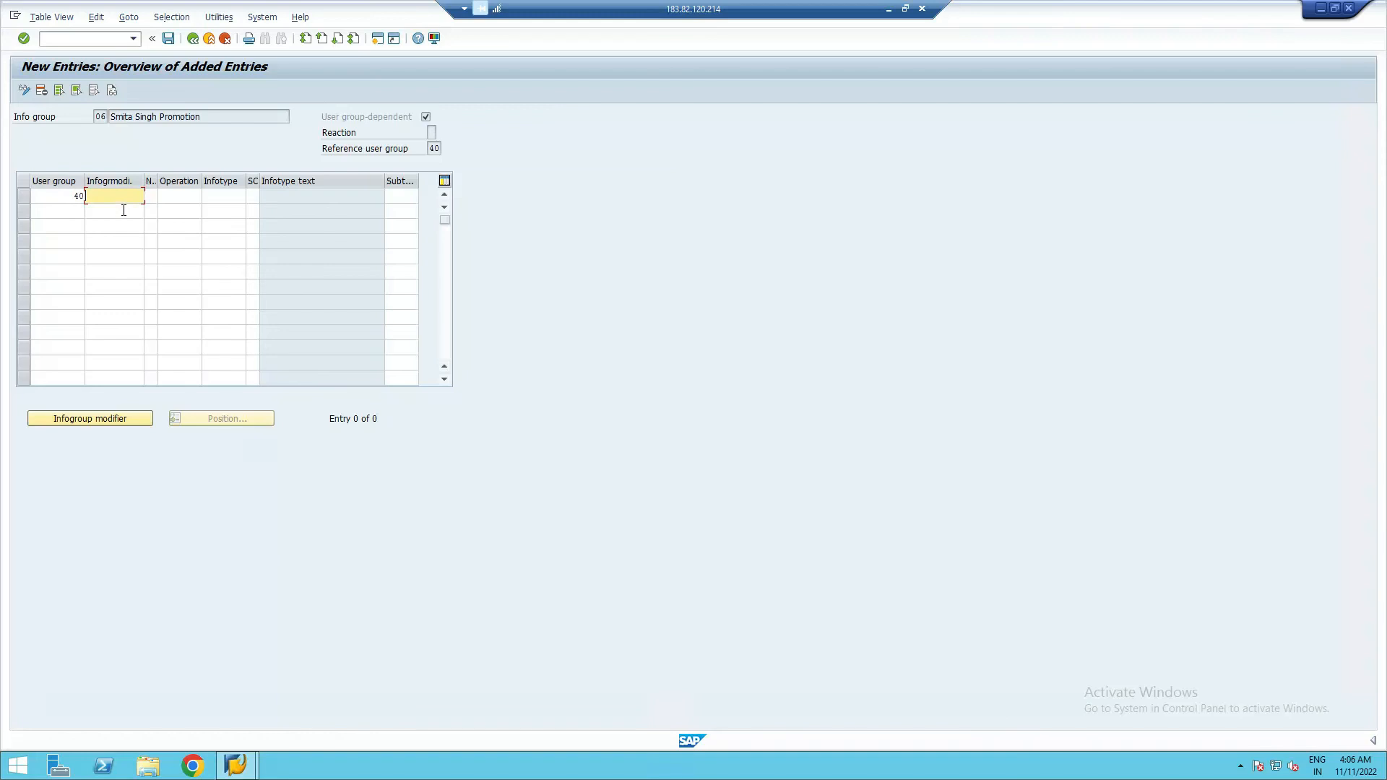
- Give the first row operation INS and infotype 0000
{"action": "left_click", "coordinate": [151, 197]}
{"action": "left_click", "coordinate": [182, 199]}
{"action": "type", "text": "ins"}
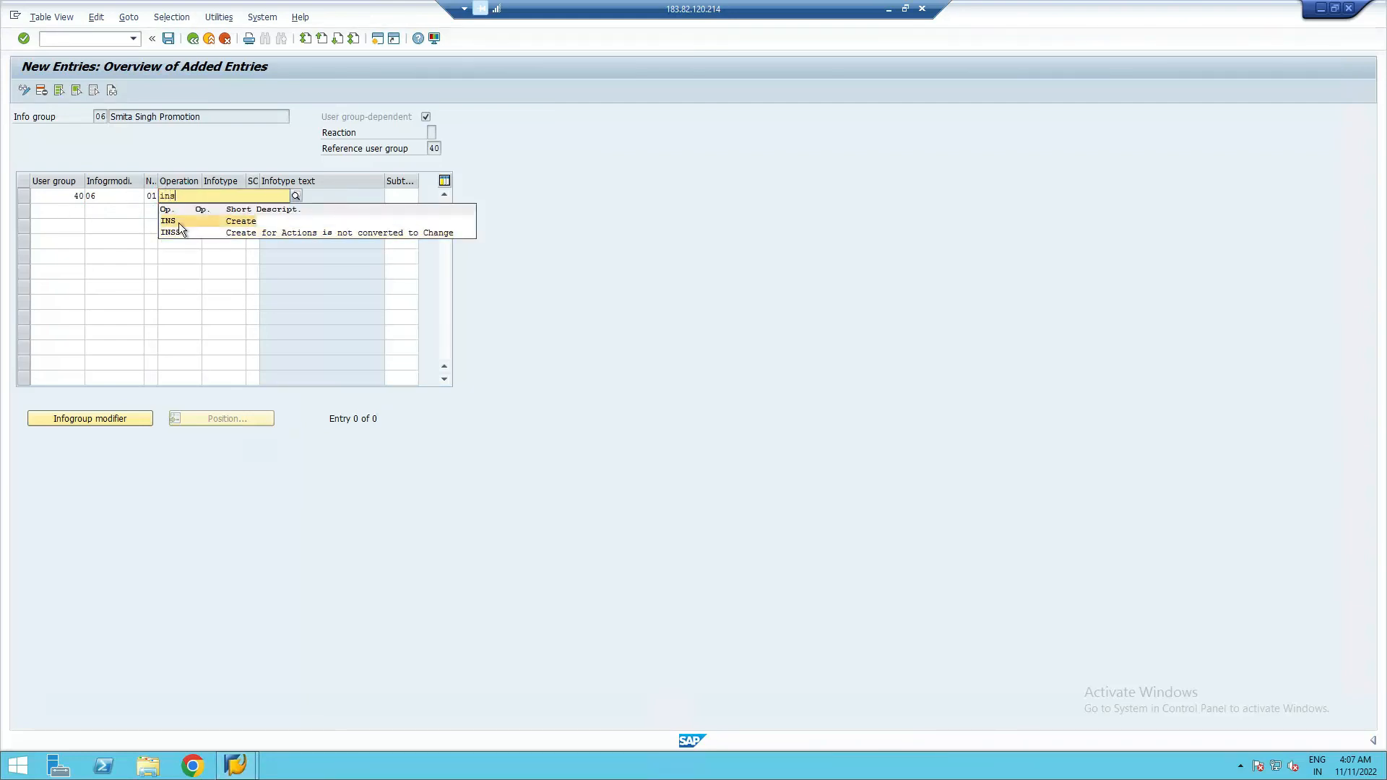
{"action": "left_click", "coordinate": [179, 222]}
{"action": "left_click", "coordinate": [228, 197]}
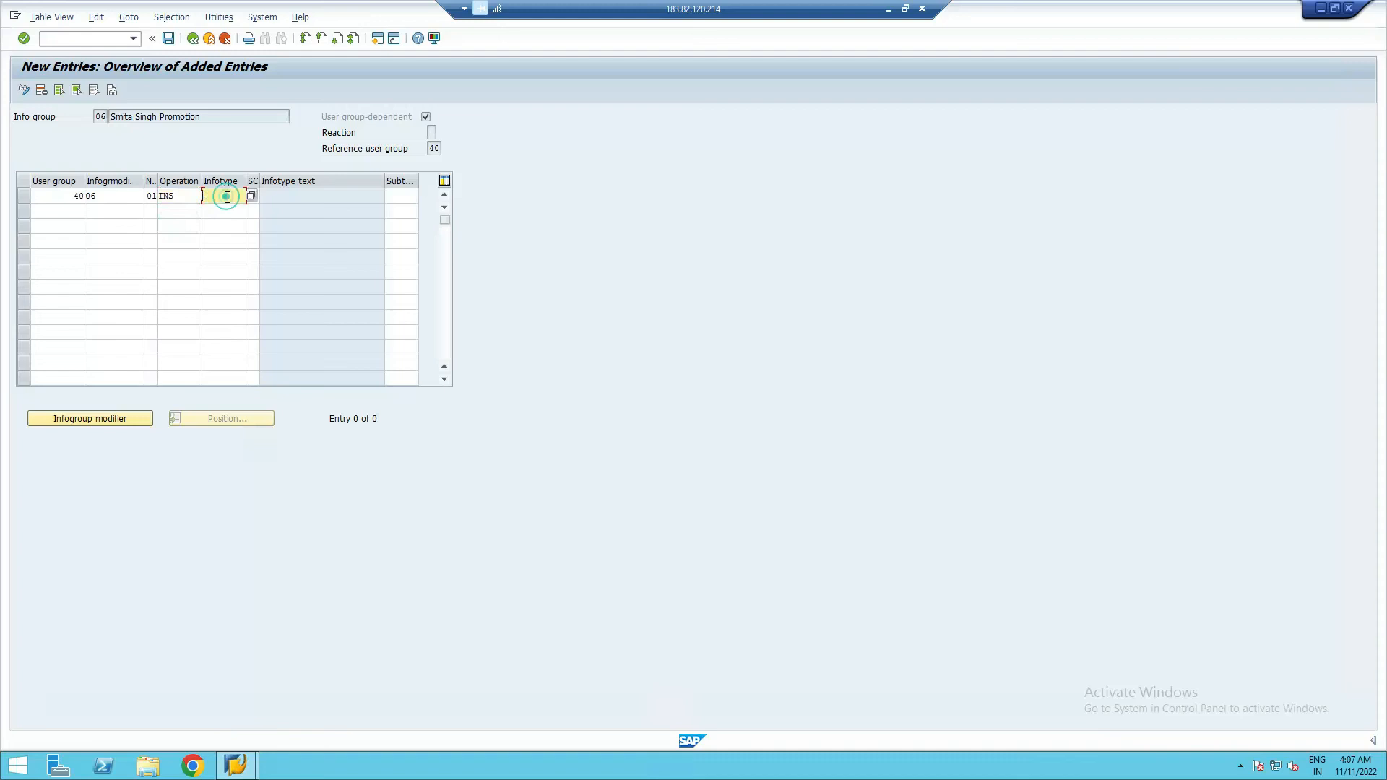
{"action": "type", "text": "000"}
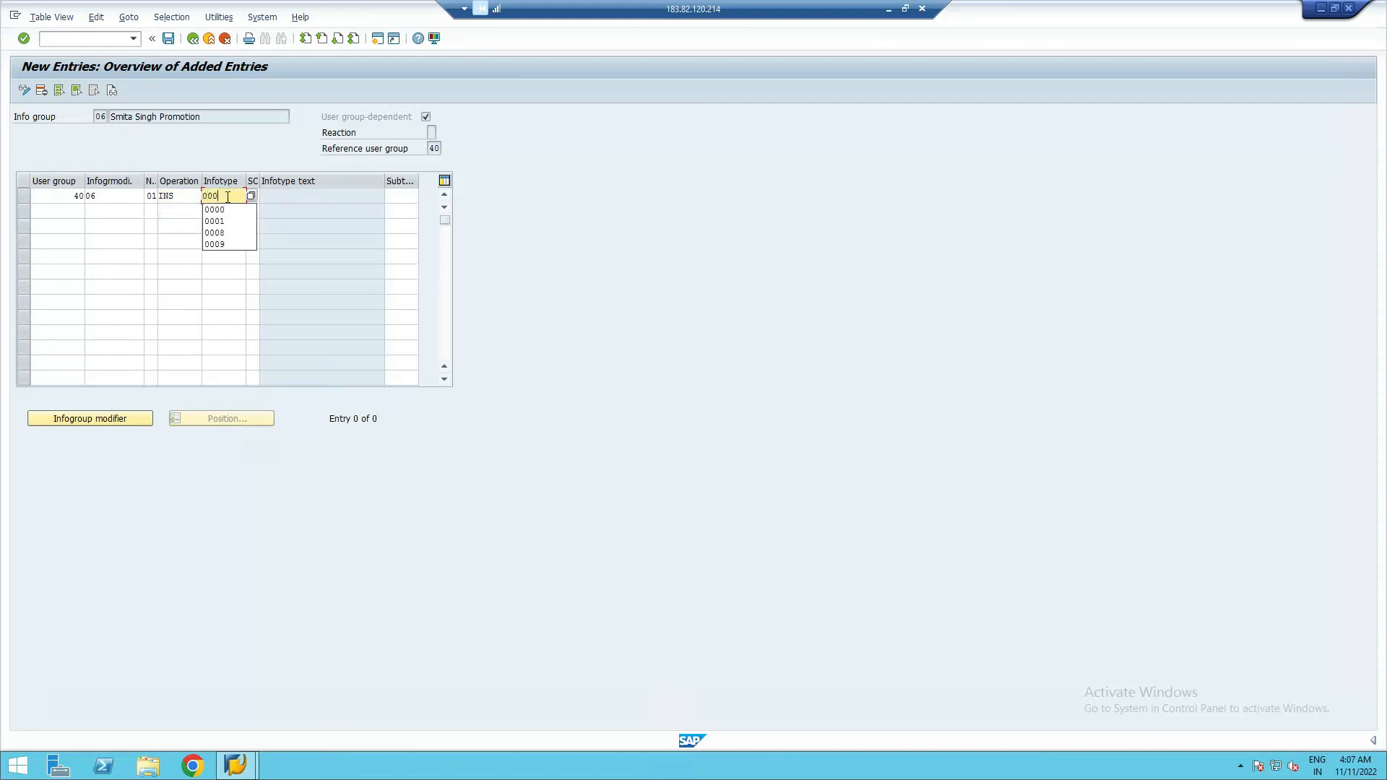
{"action": "type", "text": "0"}
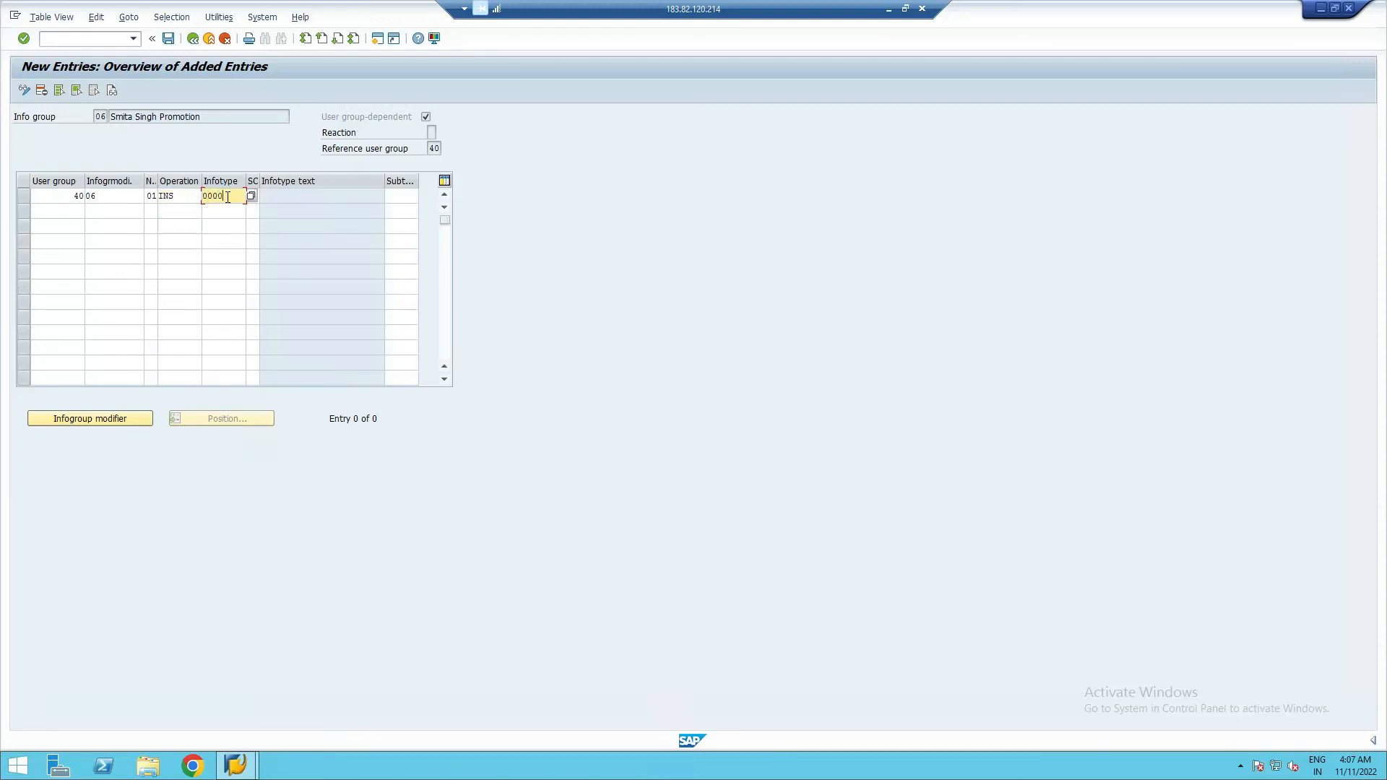
- After checking the reference notes, give rows 2 and 3 infotypes 0001 and 0008 with INS operations
{"action": "left_click", "coordinate": [891, 9]}
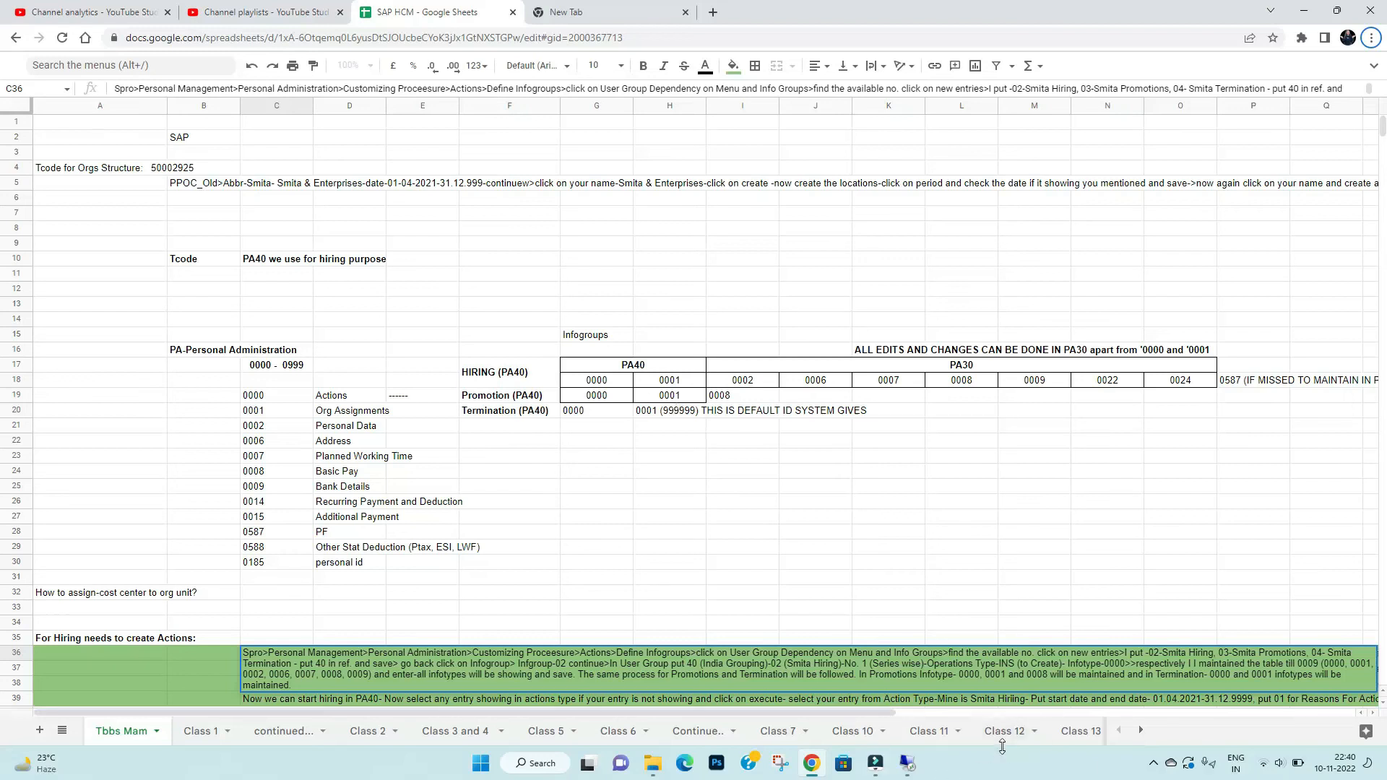
{"action": "left_click", "coordinate": [908, 763]}
{"action": "left_click", "coordinate": [225, 211]}
{"action": "type", "text": "000"}
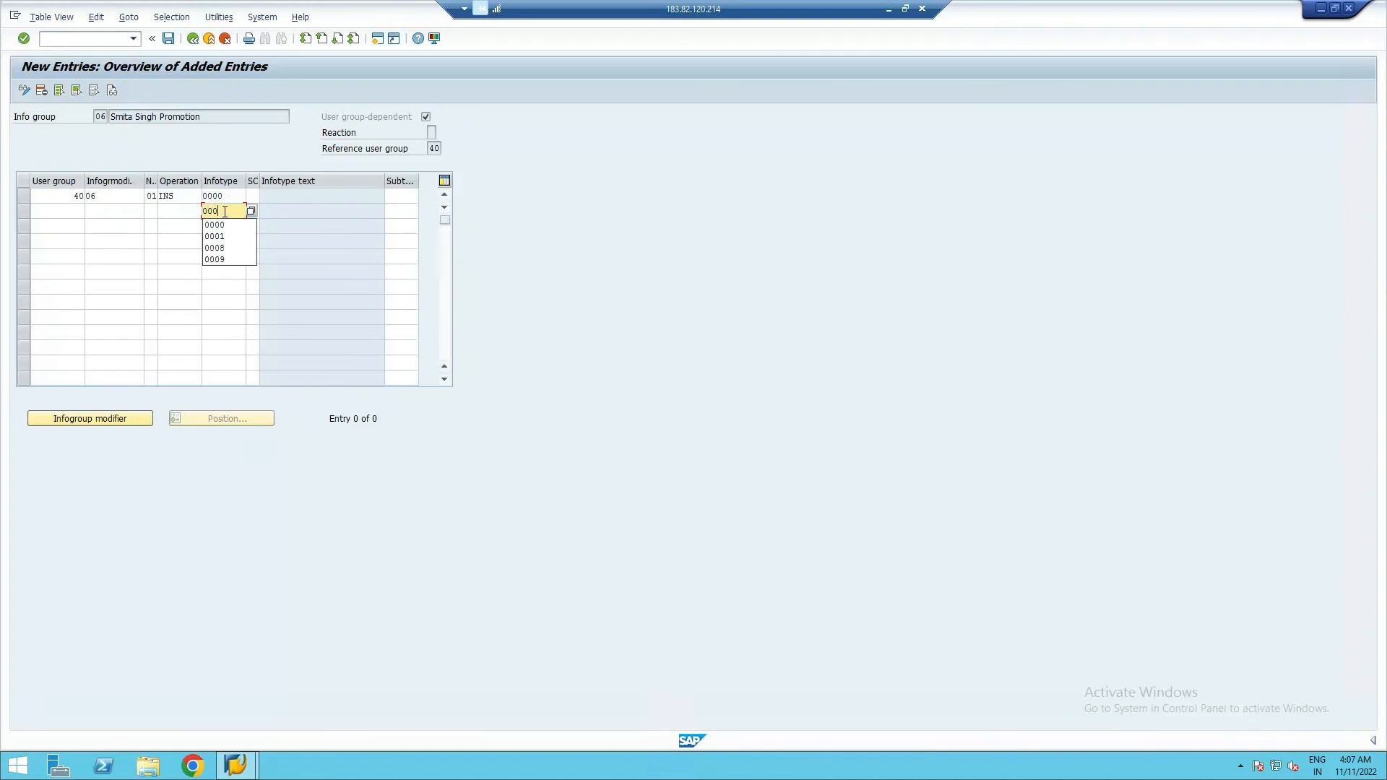
{"action": "type", "text": "1"}
{"action": "left_click", "coordinate": [222, 227]}
{"action": "type", "text": "0008"}
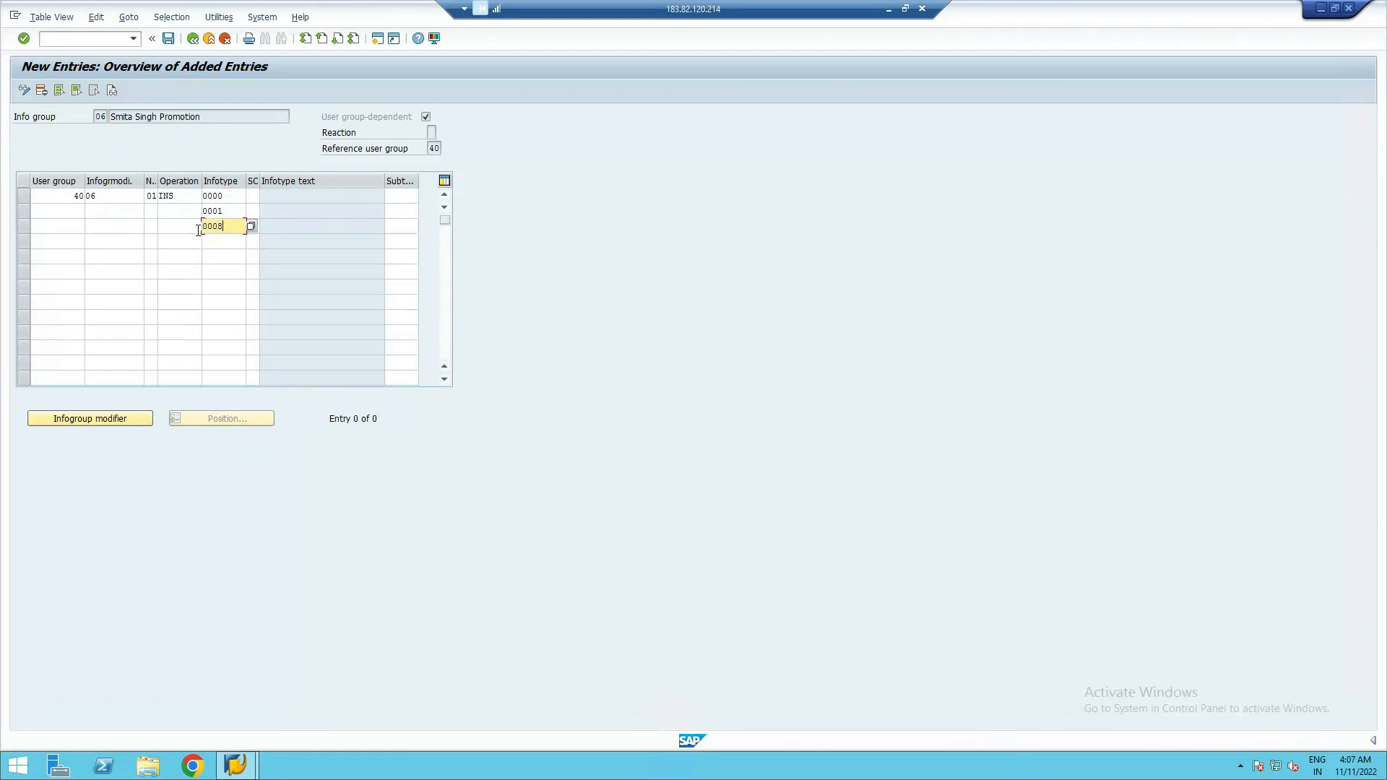
{"action": "left_click", "coordinate": [180, 214]}
{"action": "type", "text": "ins"}
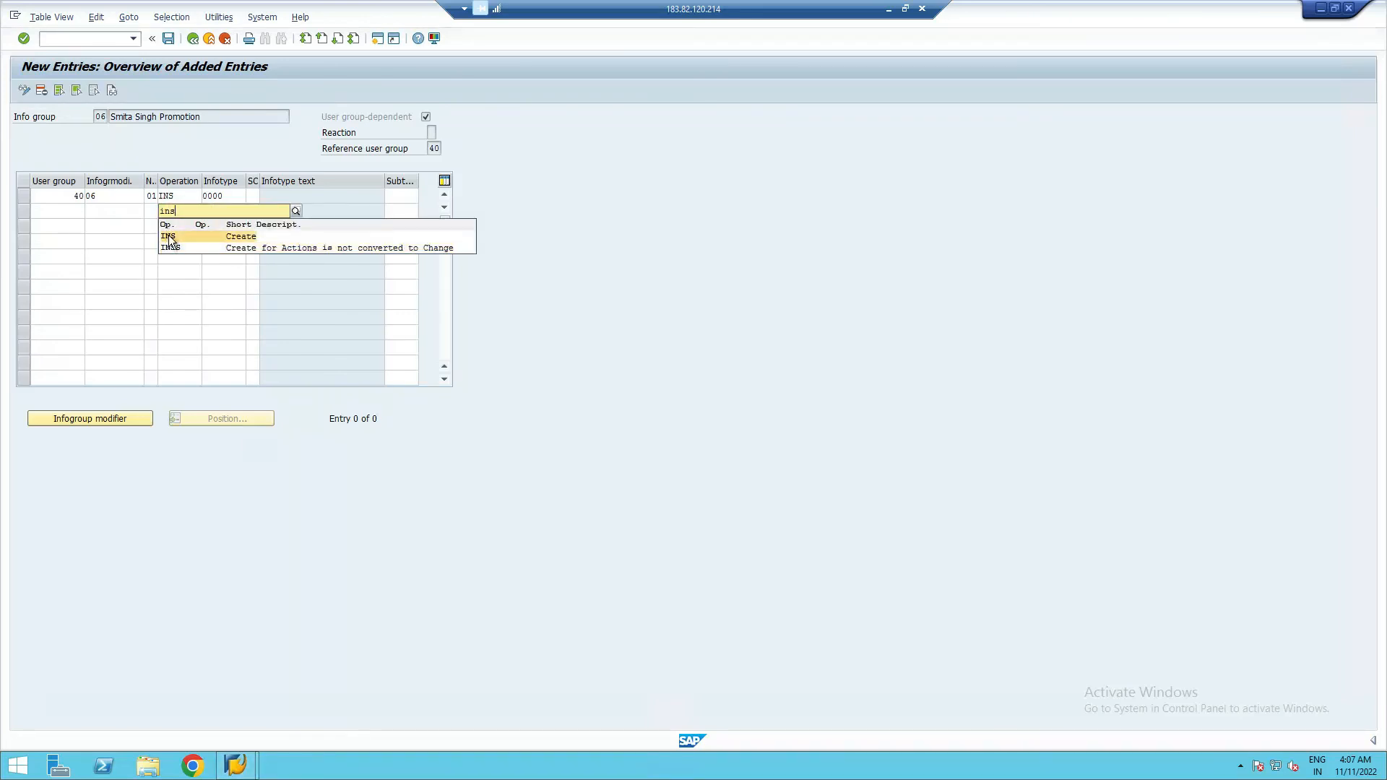
{"action": "left_click", "coordinate": [170, 237]}
{"action": "left_click", "coordinate": [172, 229]}
{"action": "type", "text": "ins"}
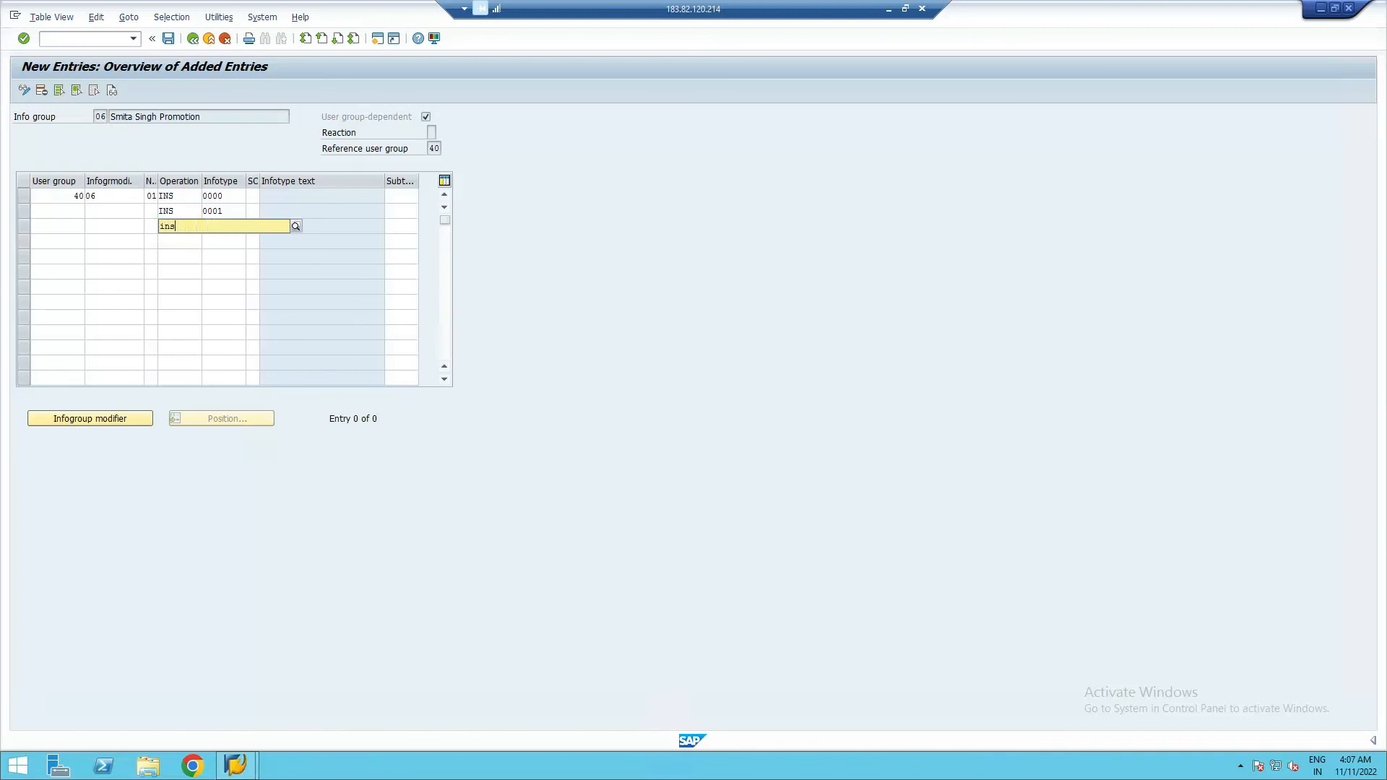
{"action": "left_click", "coordinate": [170, 250]}
- Set rows 2 and 3 to numbers 02 and 03, modifier 06 and user group 40
{"action": "left_click", "coordinate": [151, 211]}
{"action": "type", "text": "02"}
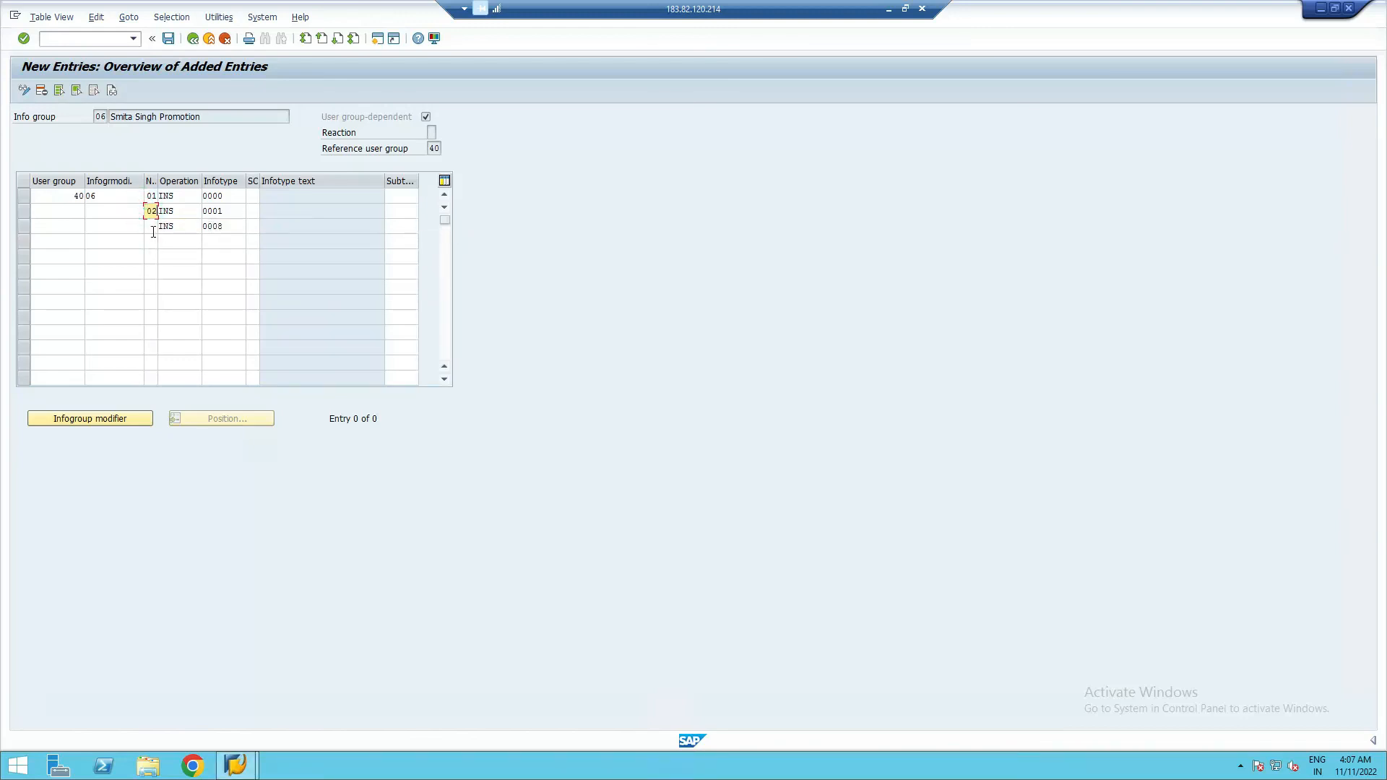
{"action": "left_click", "coordinate": [152, 228]}
{"action": "type", "text": "03"}
{"action": "left_click", "coordinate": [112, 211]}
{"action": "type", "text": "06"}
{"action": "left_click", "coordinate": [108, 226]}
{"action": "type", "text": "06"}
{"action": "left_click", "coordinate": [63, 210]}
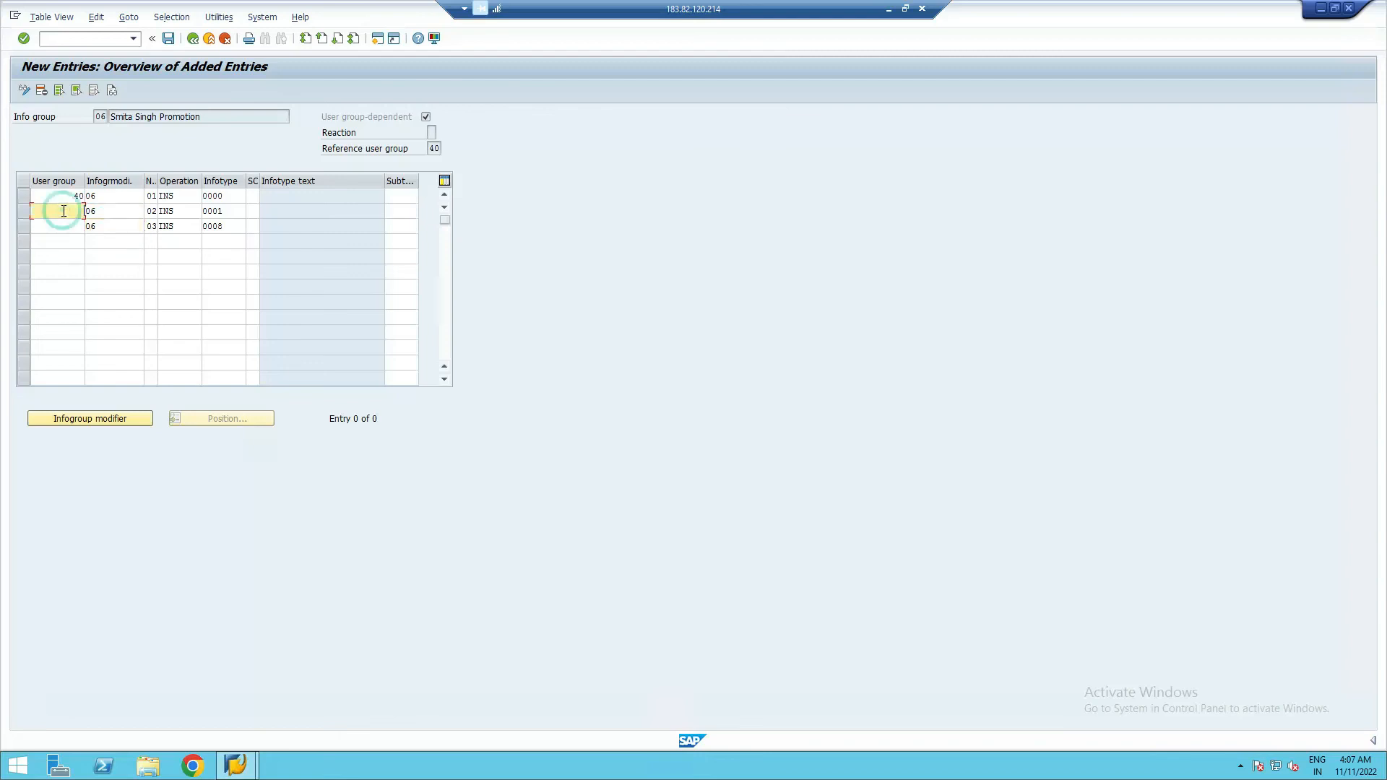
{"action": "type", "text": "40"}
{"action": "left_click", "coordinate": [70, 230]}
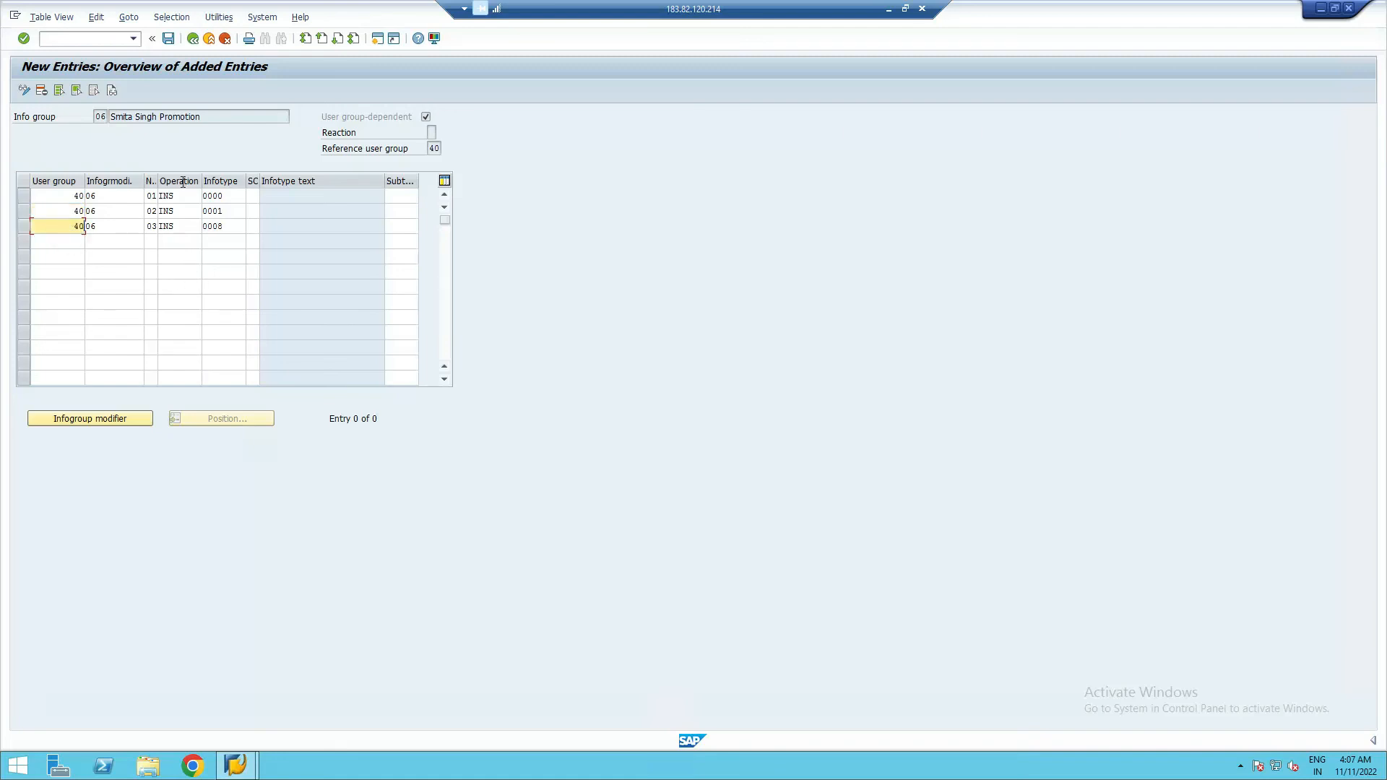
- Validate the three Promotion rows, save them under the customizing request, and go back
{"action": "key", "text": "Return"}
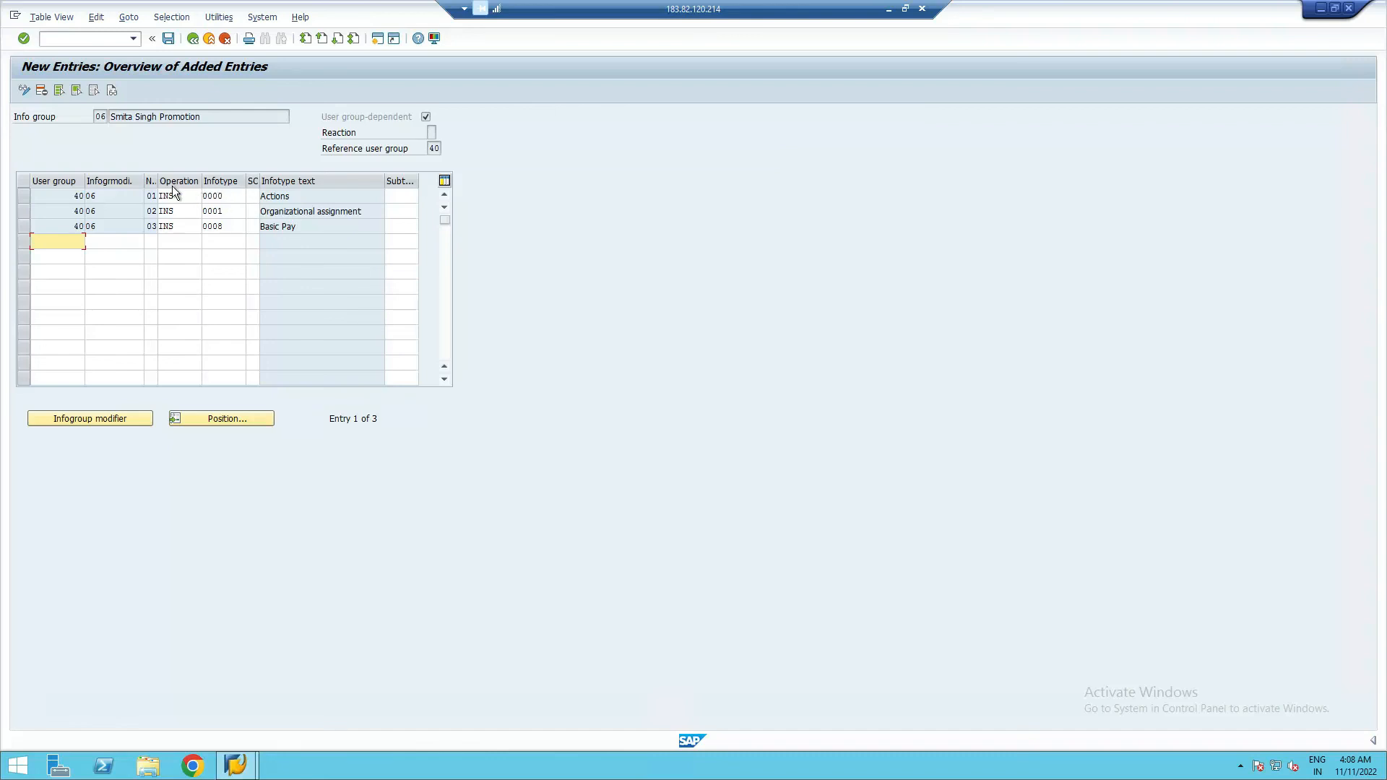
{"action": "left_click", "coordinate": [166, 40]}
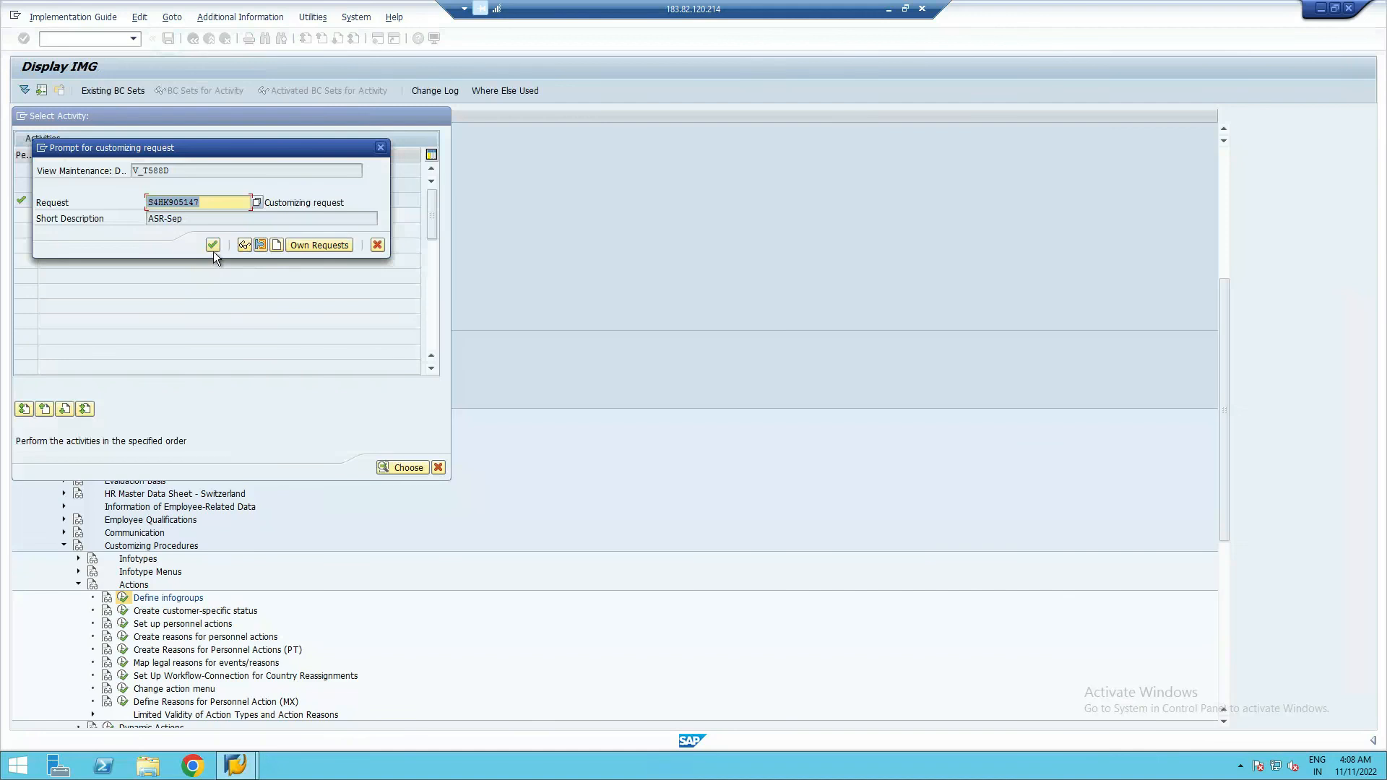
{"action": "left_click", "coordinate": [212, 246]}
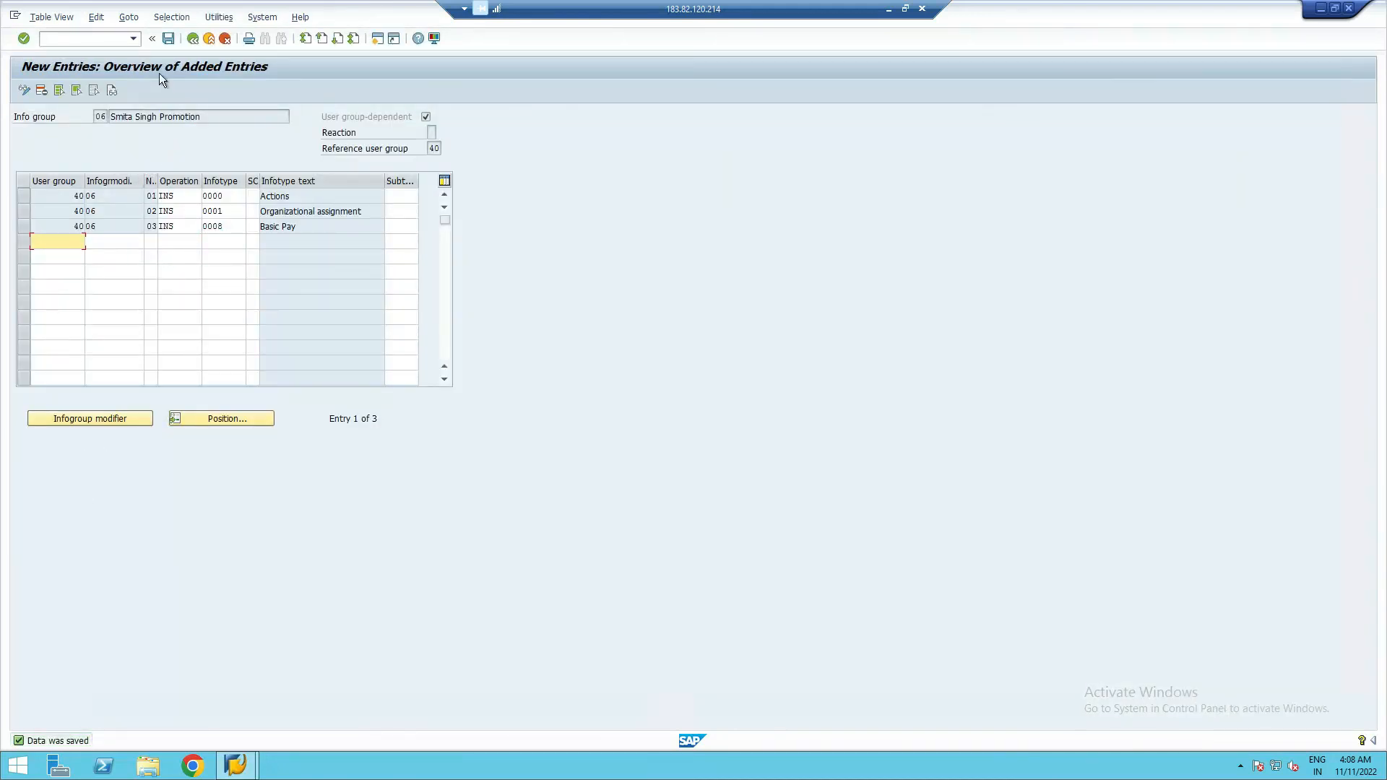
{"action": "left_click", "coordinate": [193, 39]}
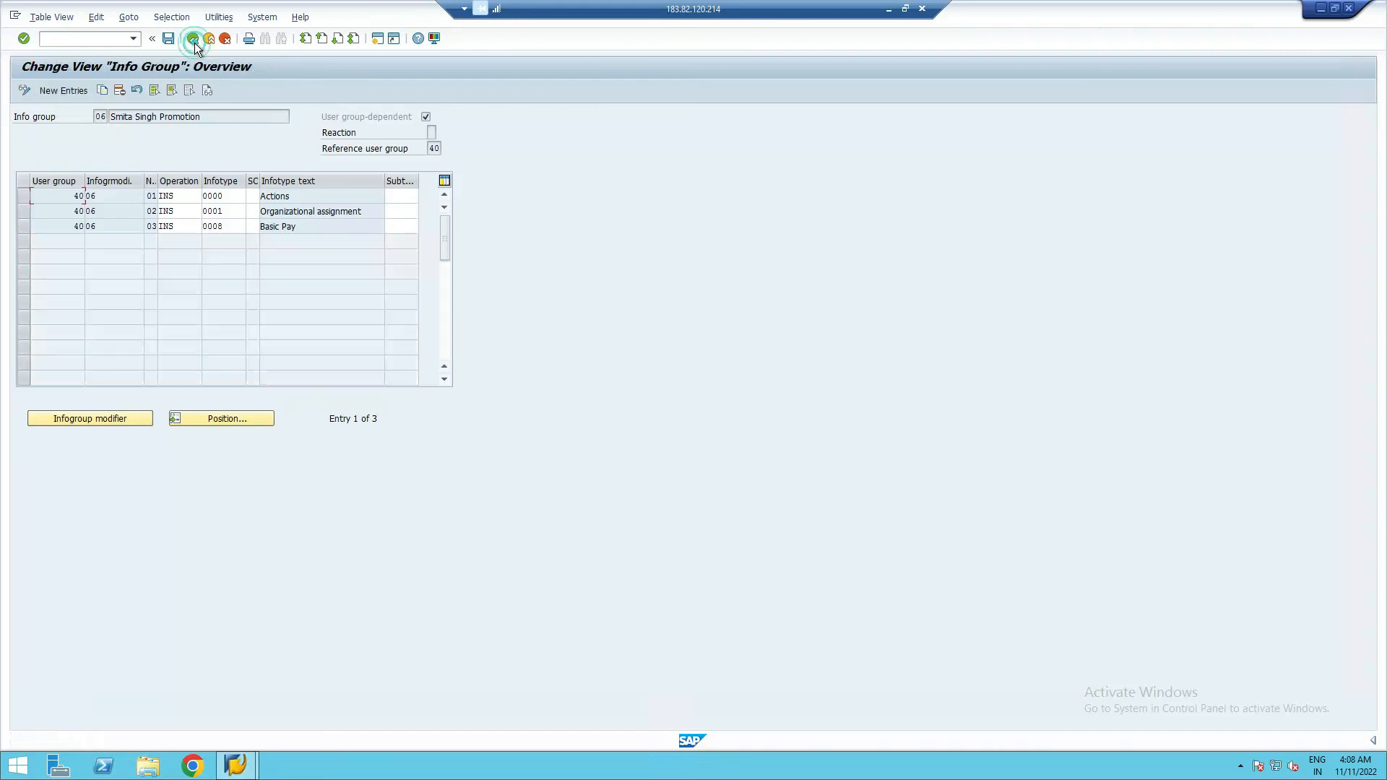
- Open info group work area 07 (Termination) and start New Entries
{"action": "left_click", "coordinate": [193, 39]}
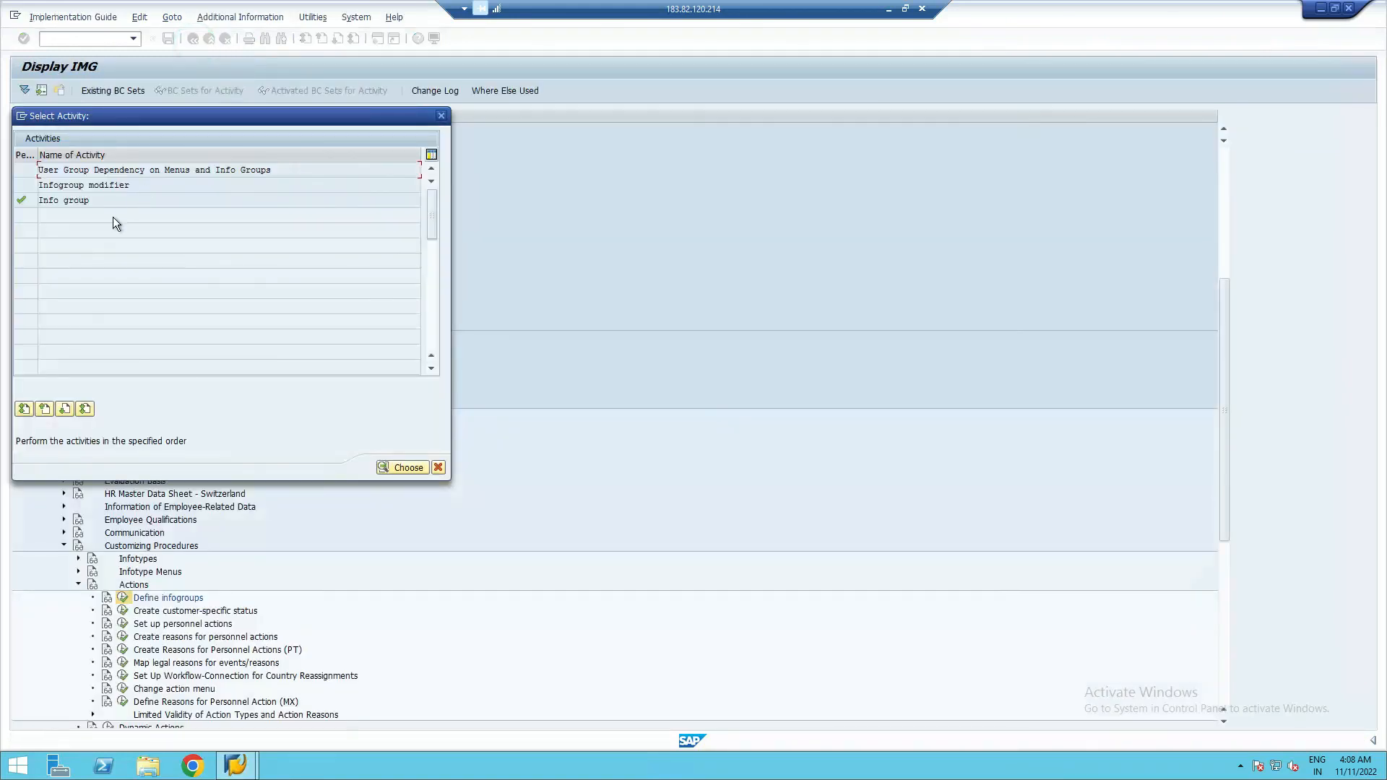
{"action": "double_click", "coordinate": [84, 202]}
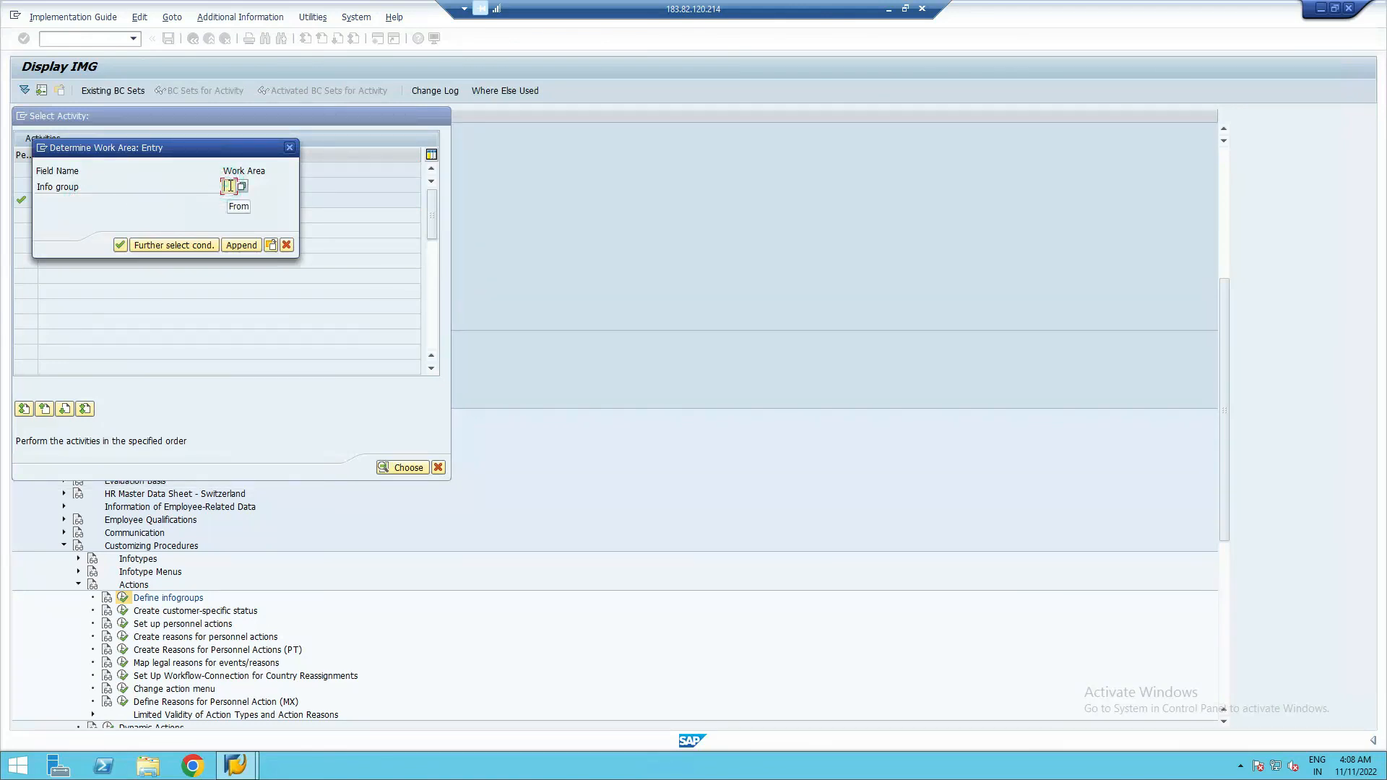
{"action": "type", "text": "07"}
{"action": "left_click", "coordinate": [120, 245]}
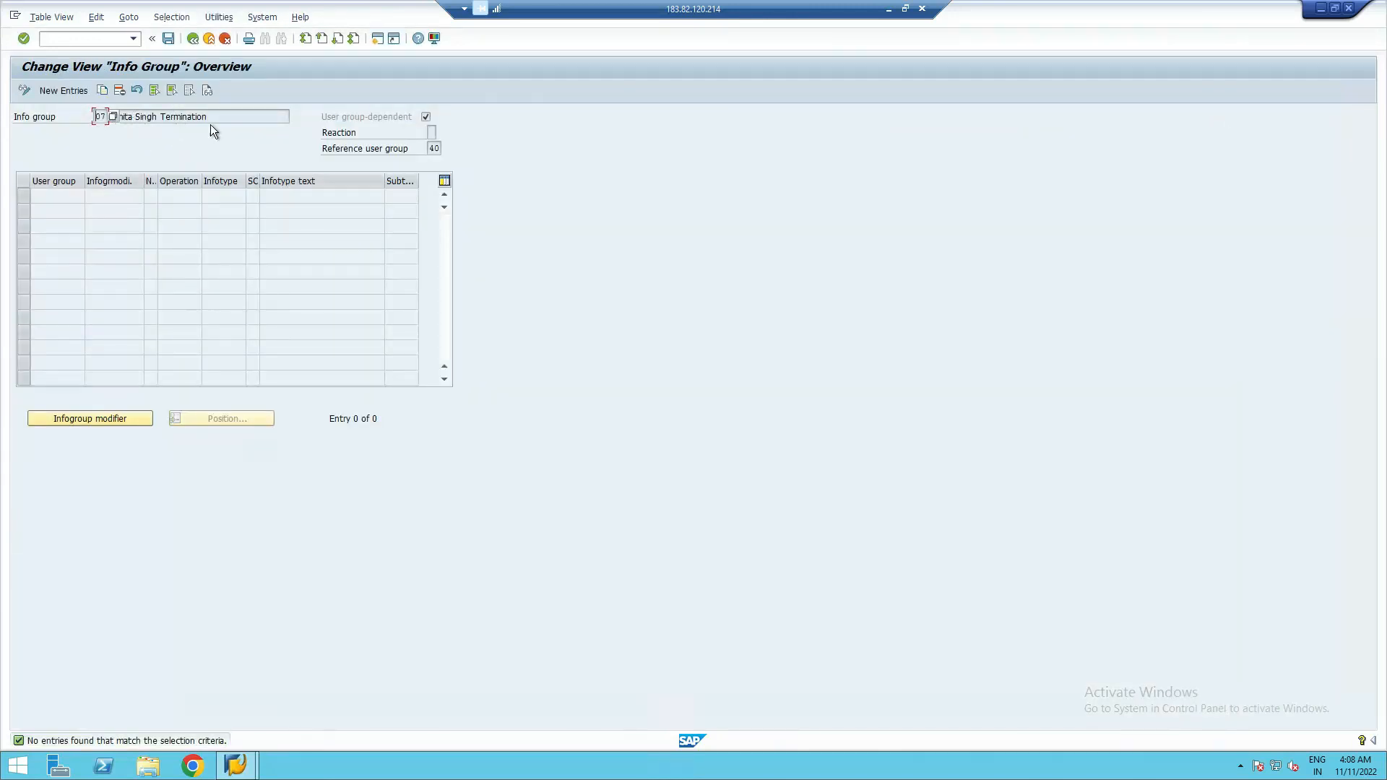
{"action": "left_click", "coordinate": [58, 90]}
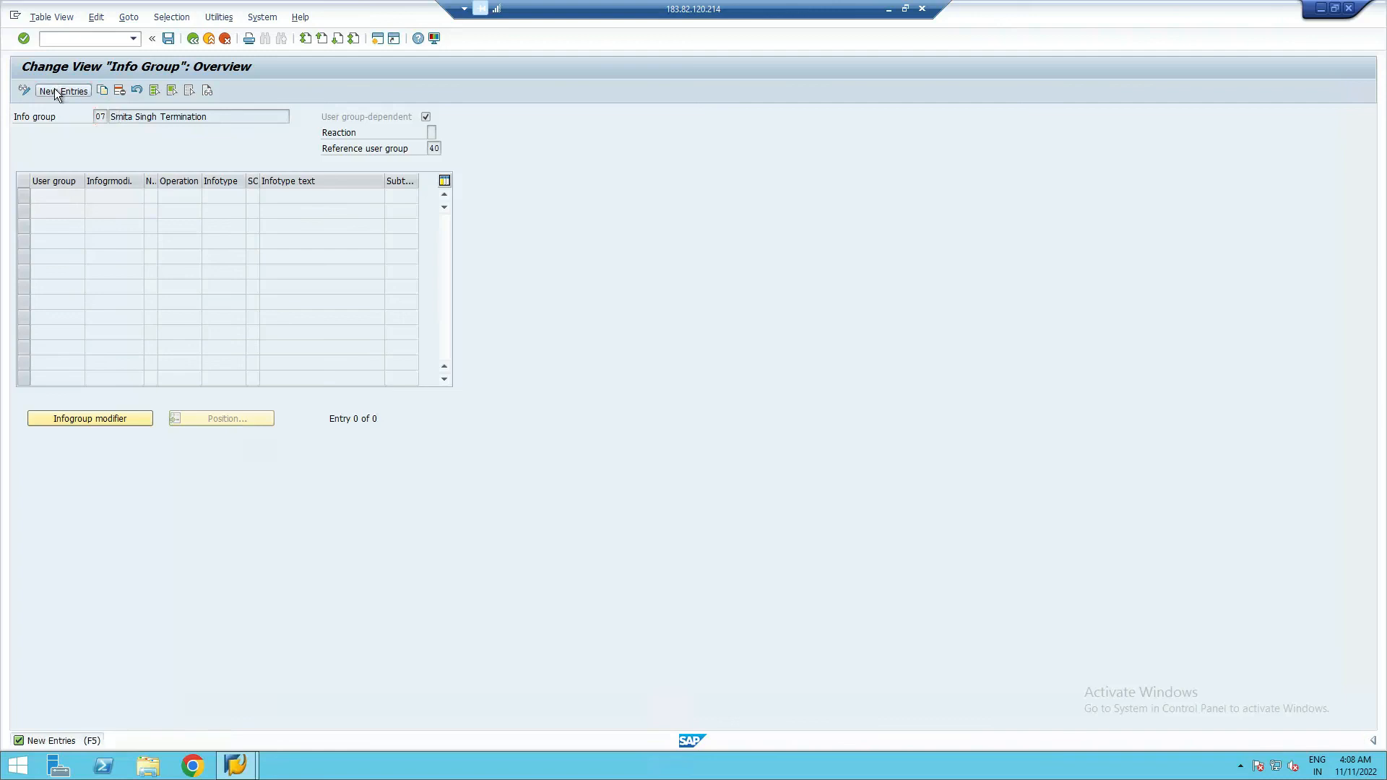
- Give both rows user group 40 and modifier 07, numbered 01 and 02
{"action": "type", "text": "40"}
{"action": "left_click", "coordinate": [57, 212]}
{"action": "type", "text": "40"}
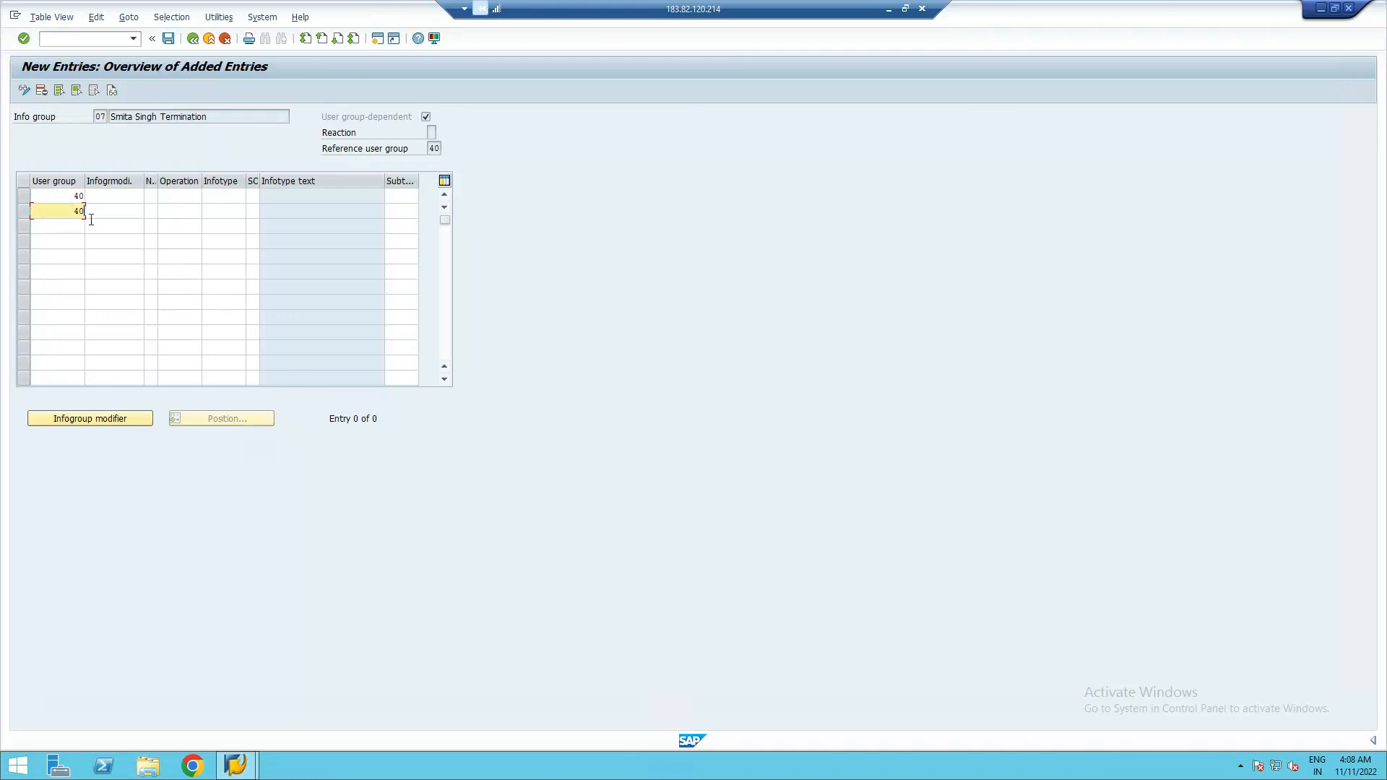
{"action": "left_click", "coordinate": [99, 196]}
{"action": "type", "text": "07"}
{"action": "left_click", "coordinate": [126, 211]}
{"action": "type", "text": "07"}
{"action": "left_click", "coordinate": [151, 196]}
{"action": "type", "text": "01"}
{"action": "left_click", "coordinate": [149, 211]}
{"action": "type", "text": "02"}
- After consulting the reference notes, set the first row's operation to INS
{"action": "left_click", "coordinate": [174, 199]}
{"action": "key", "text": "alt+Tab"}
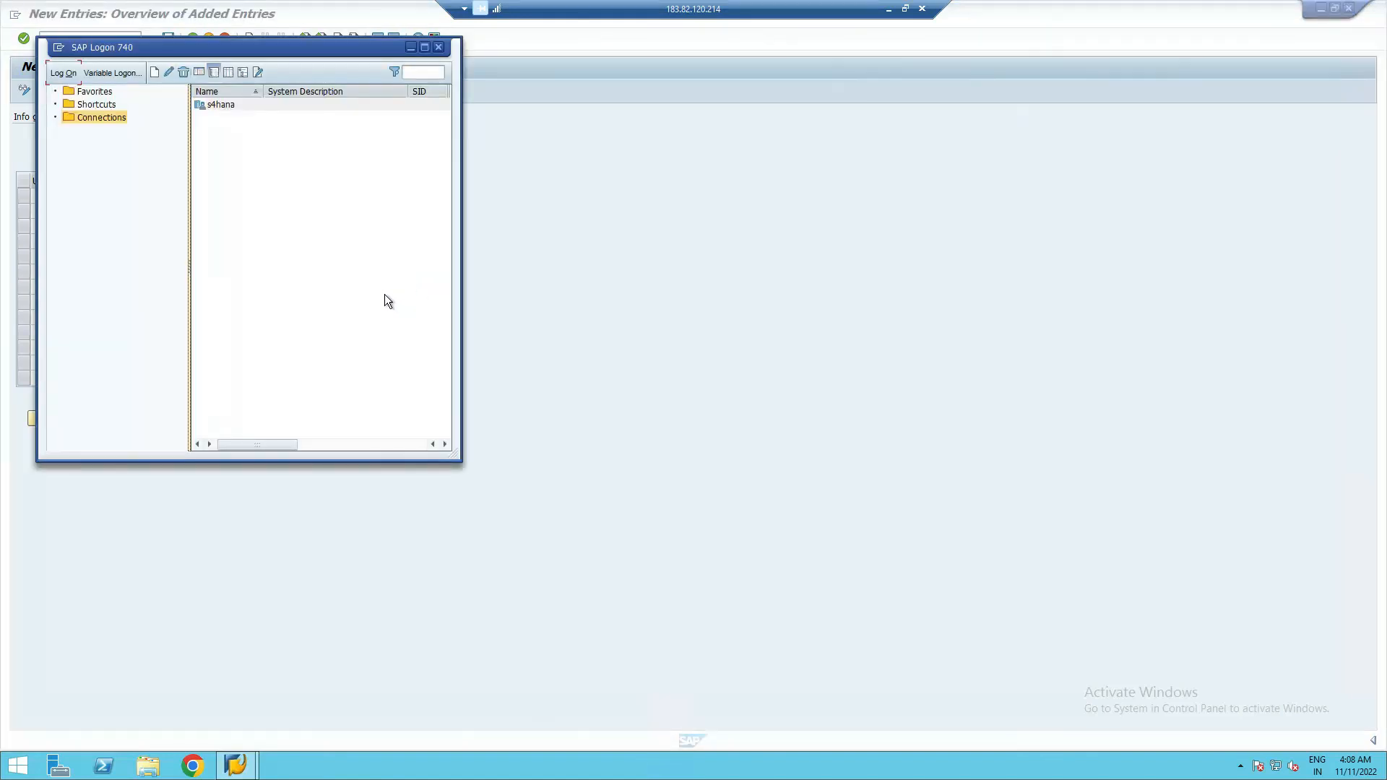
{"action": "left_click", "coordinate": [535, 42]}
{"action": "left_click", "coordinate": [889, 10]}
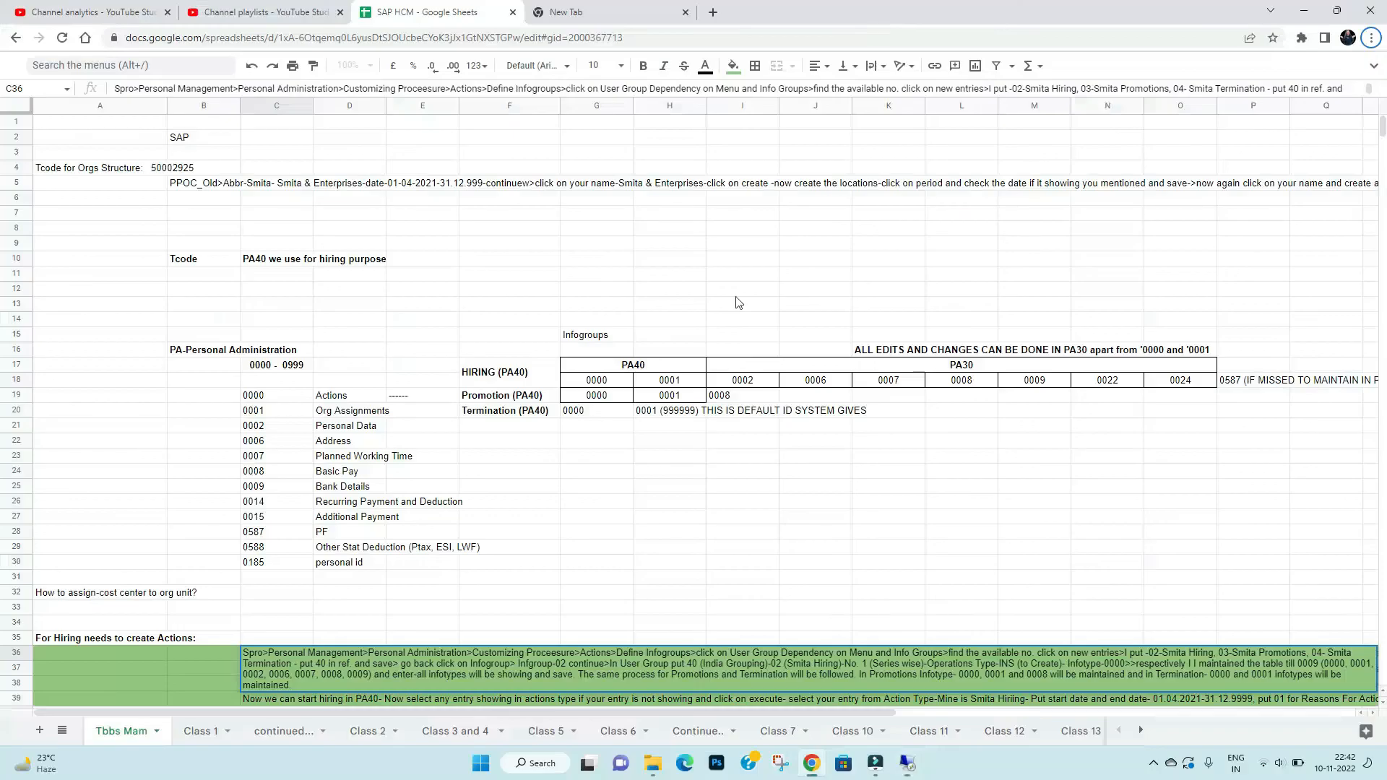
{"action": "left_click", "coordinate": [908, 765]}
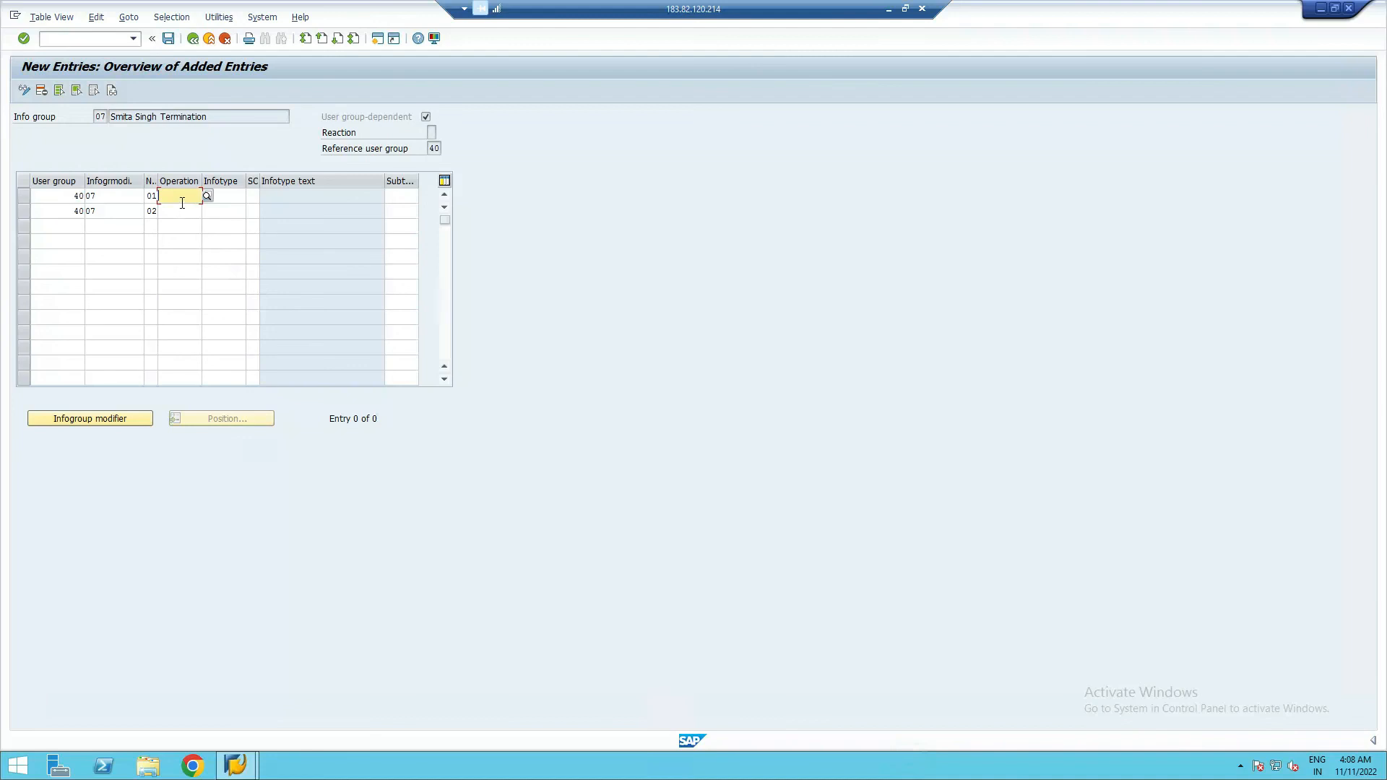
{"action": "type", "text": "000"}
{"action": "type", "text": "0"}
{"action": "key", "text": "BackSpace"}
{"action": "key", "text": "BackSpace"}
{"action": "key", "text": "BackSpace"}
{"action": "key", "text": "BackSpace"}
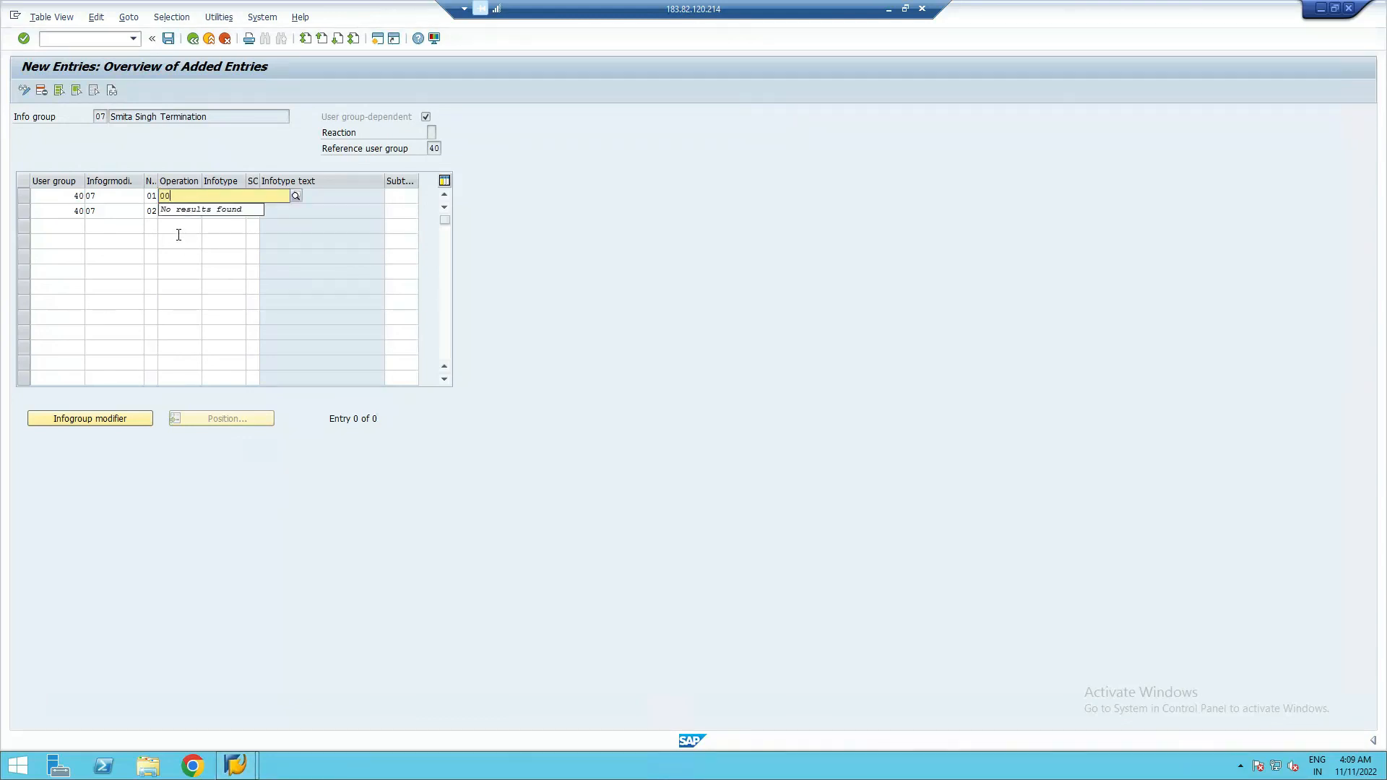
{"action": "type", "text": "ins"}
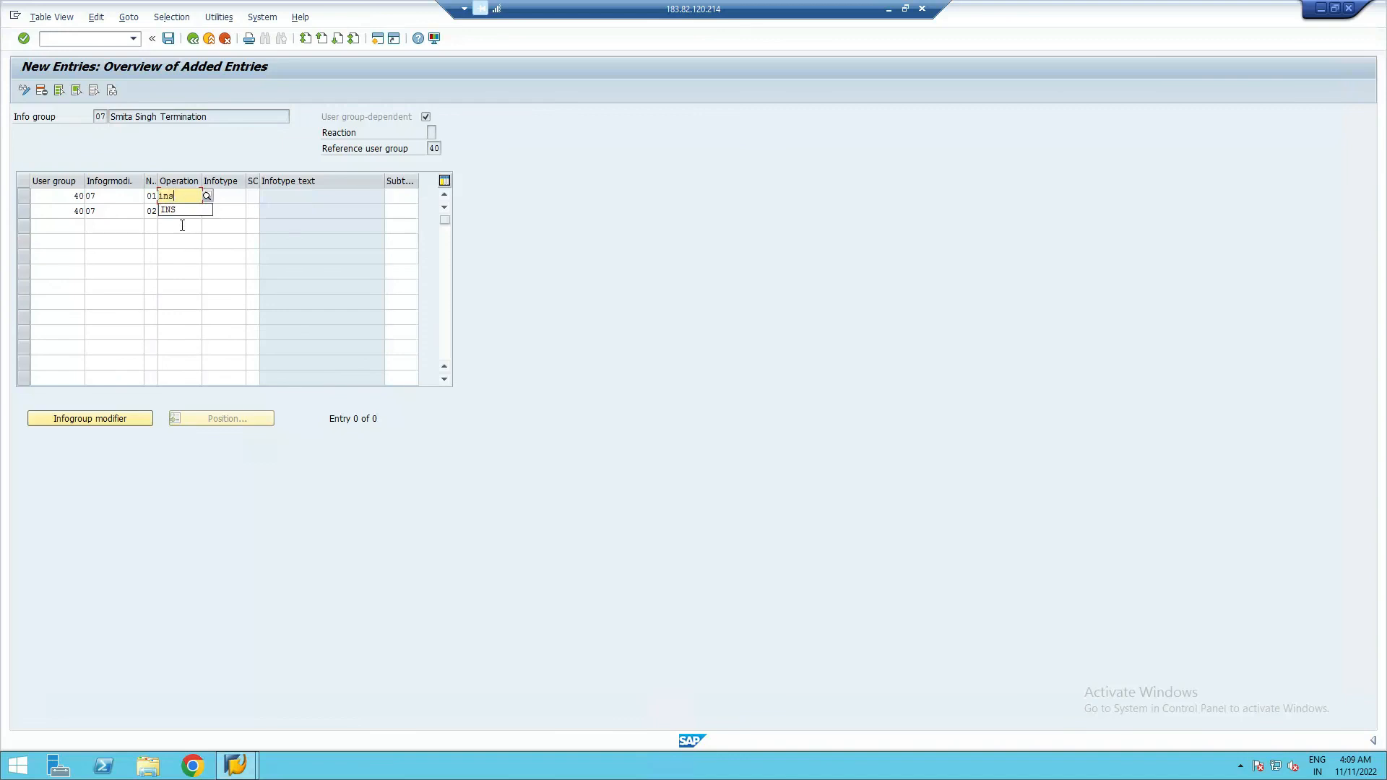
{"action": "left_click", "coordinate": [181, 211]}
- Set the second row's operation to INS and enter infotypes 0000 and 0001
{"action": "left_click", "coordinate": [178, 211]}
{"action": "type", "text": "ins"}
{"action": "left_click", "coordinate": [218, 197]}
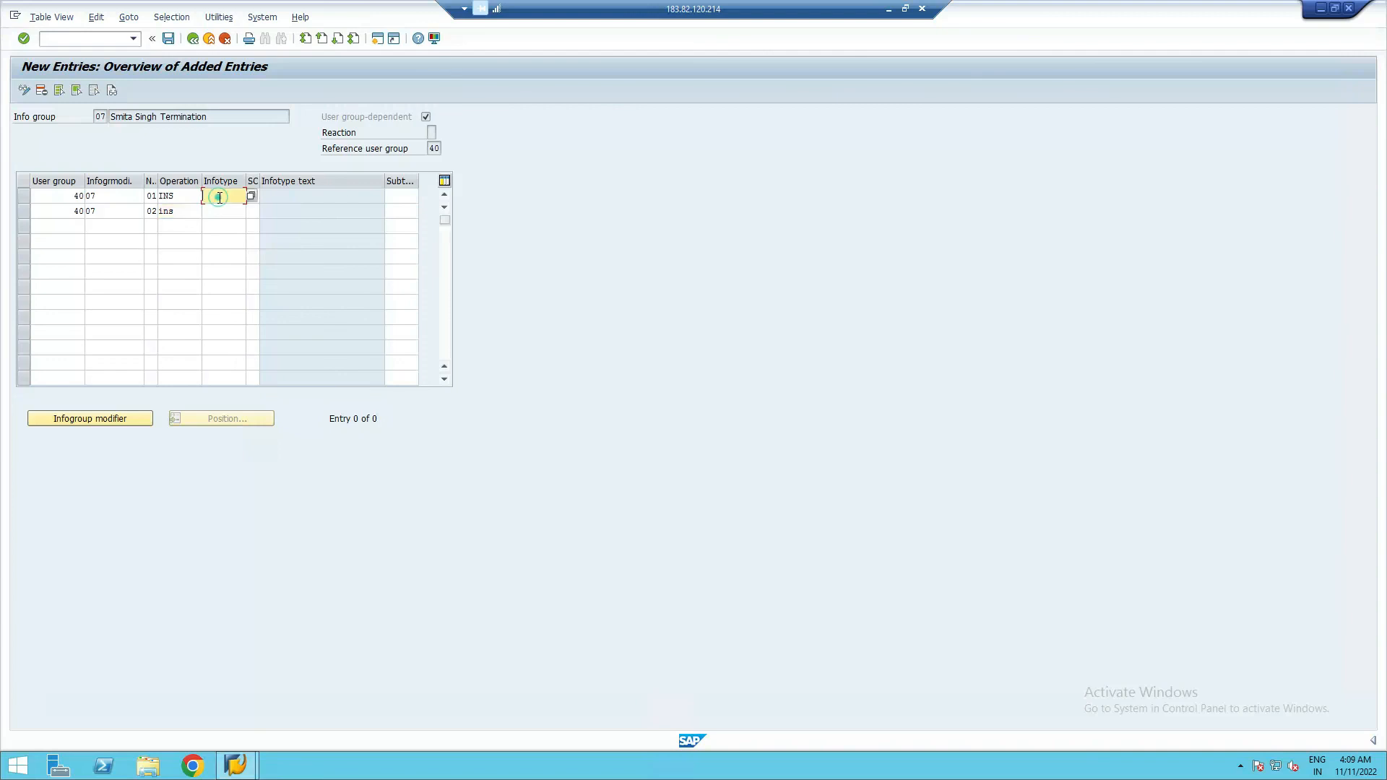
{"action": "type", "text": "0000"}
{"action": "left_click", "coordinate": [222, 210]}
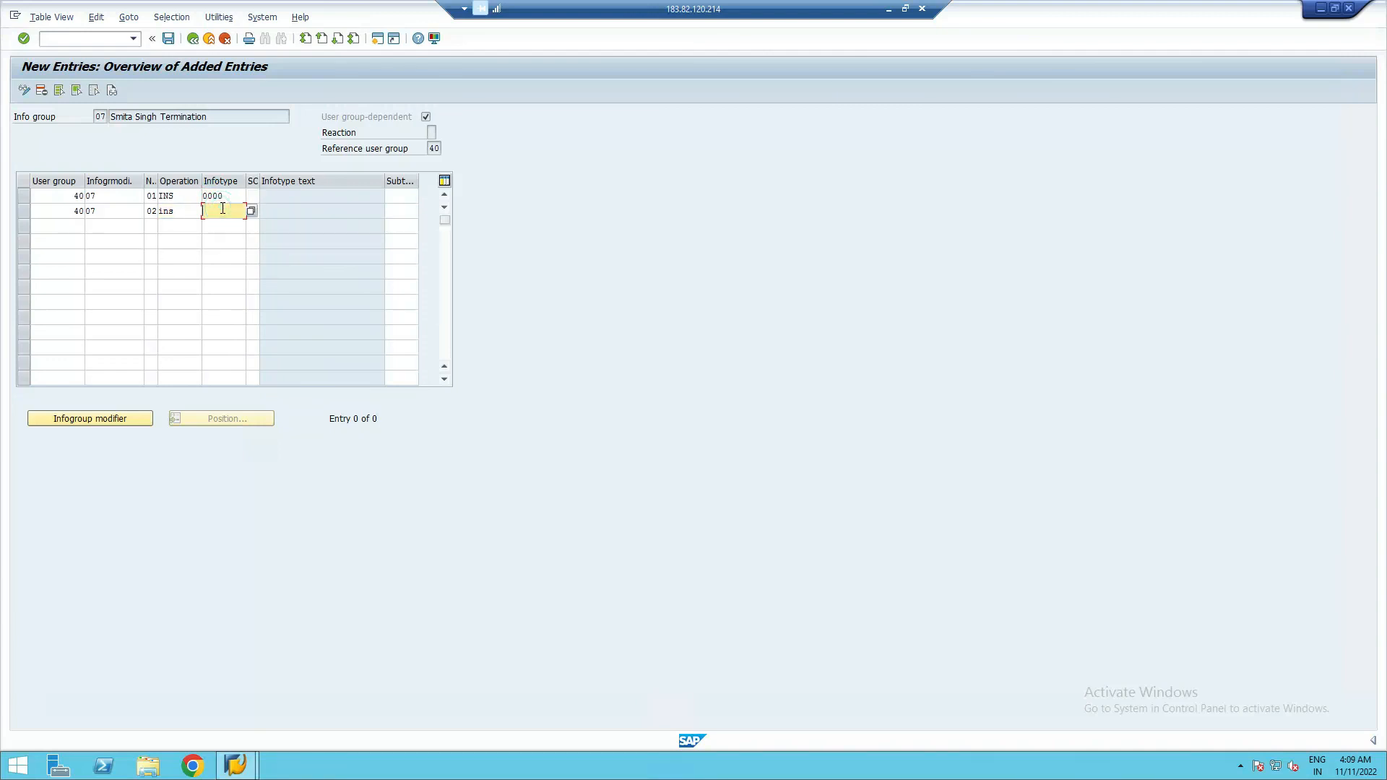
{"action": "type", "text": "0001"}
- Validate the two Termination rows, save them under the customizing request, and go back
{"action": "key", "text": "Return"}
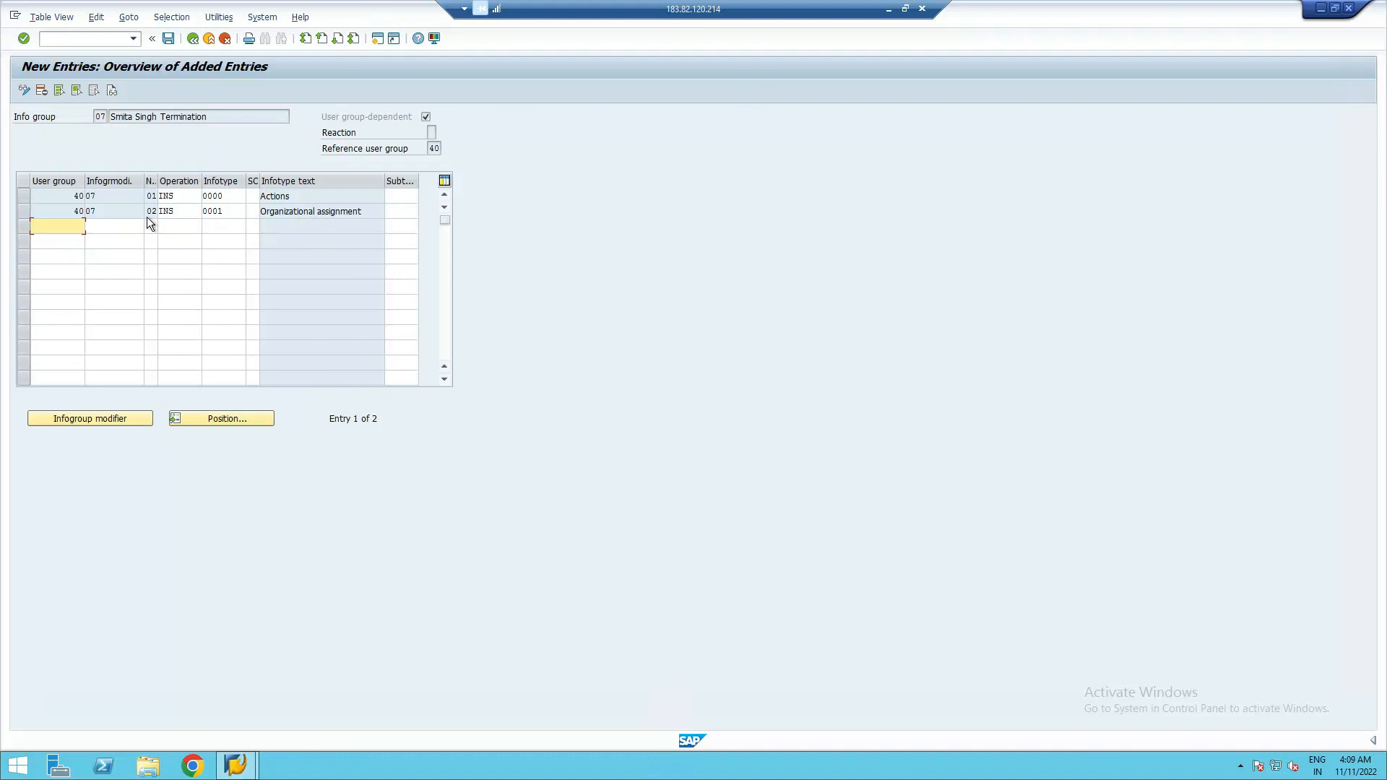
{"action": "left_click", "coordinate": [168, 39]}
{"action": "left_click", "coordinate": [213, 244]}
{"action": "left_click", "coordinate": [190, 38]}
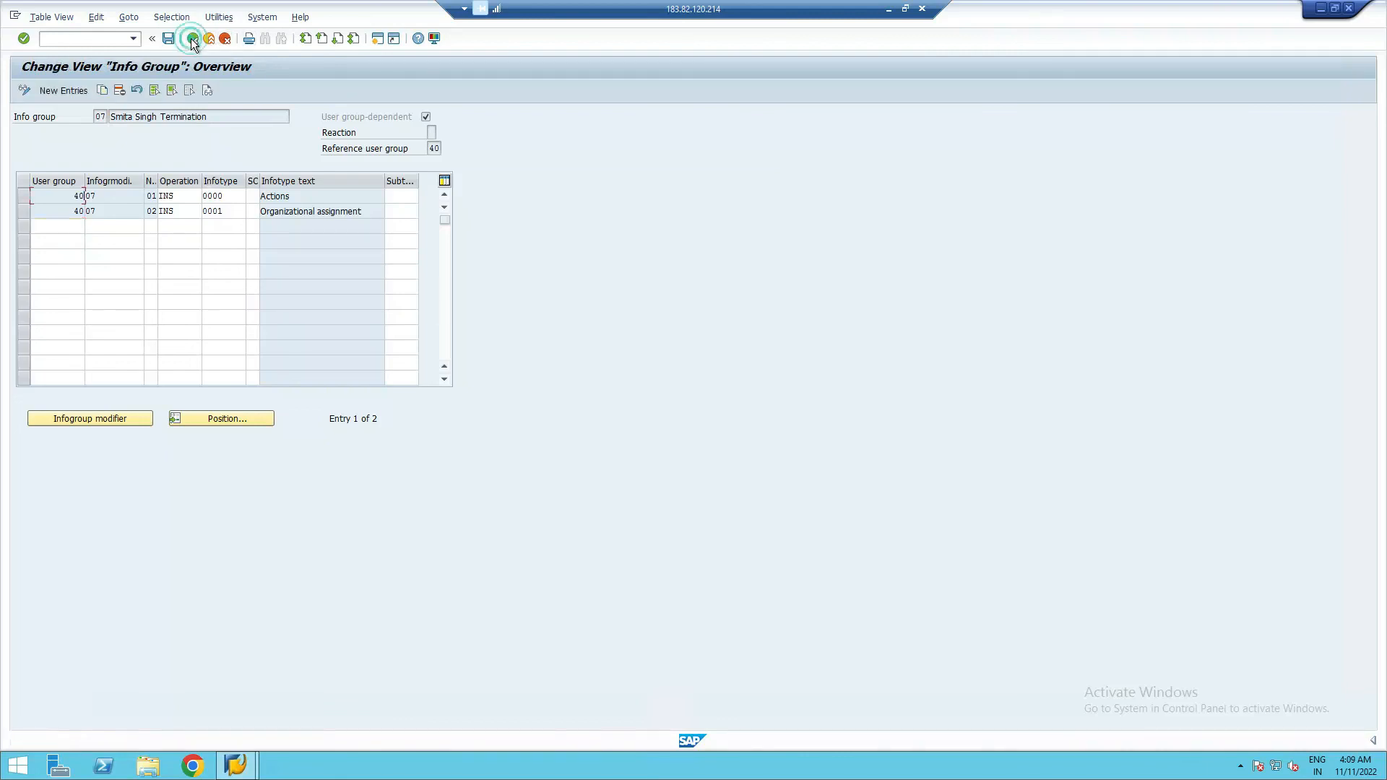
- Return to the infogroup activity list and choose the Infogroup modifier activity
{"action": "left_click", "coordinate": [191, 37]}
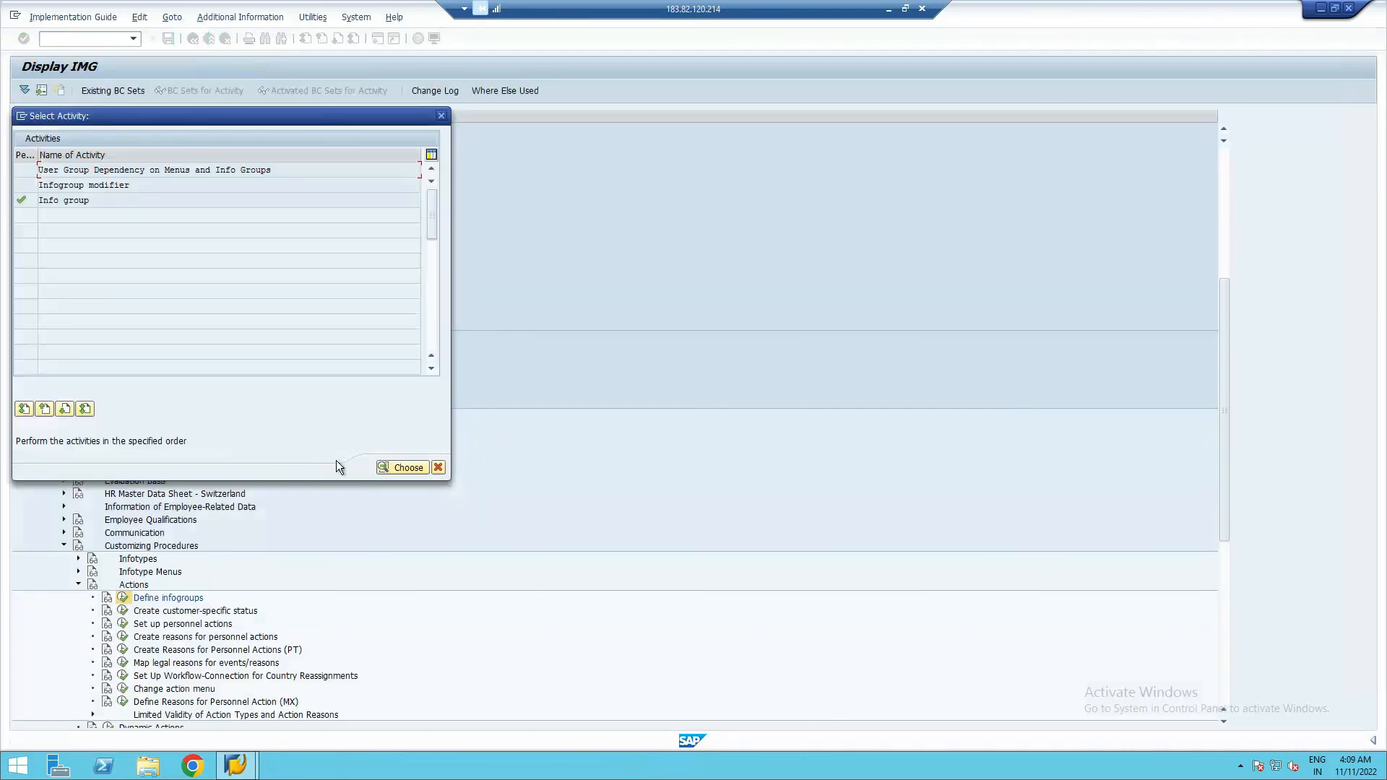
{"action": "left_click", "coordinate": [68, 188]}
{"action": "left_click", "coordinate": [408, 468]}
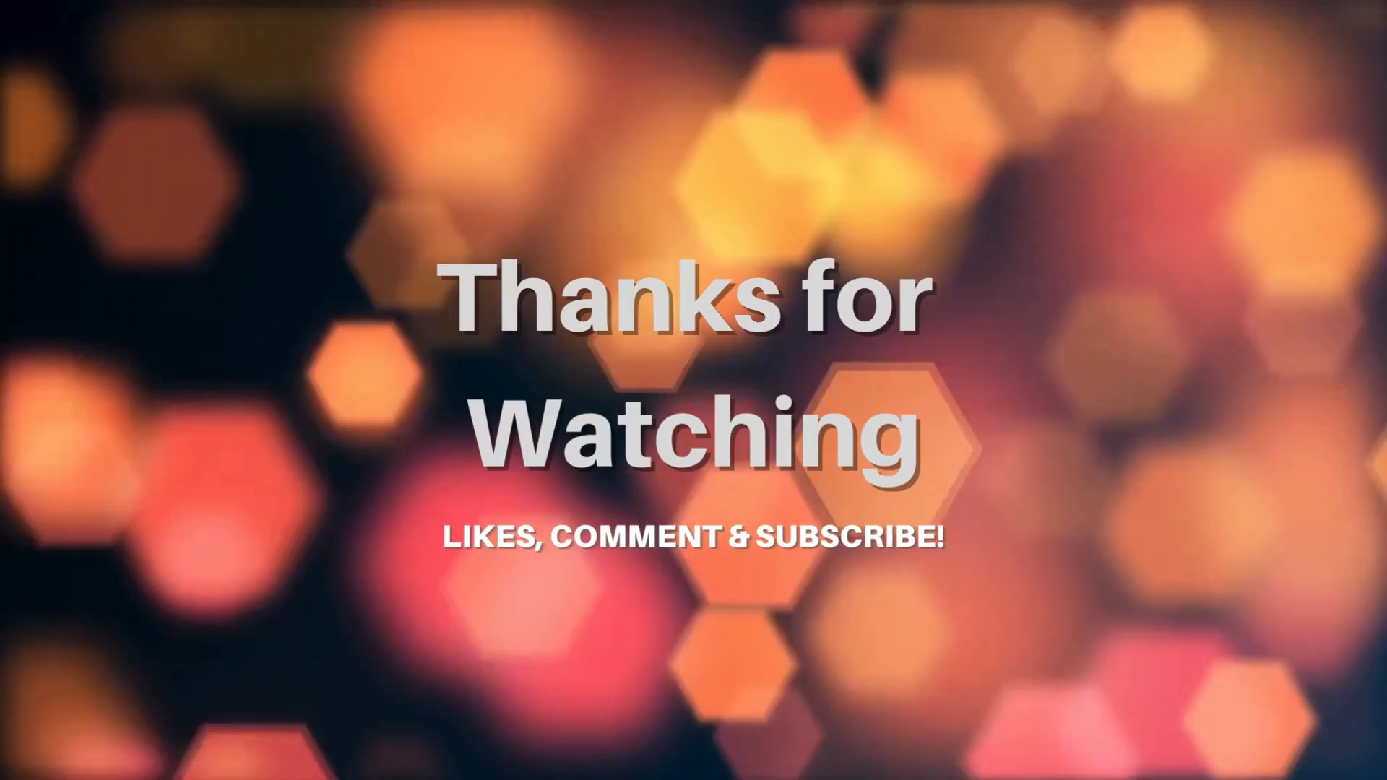